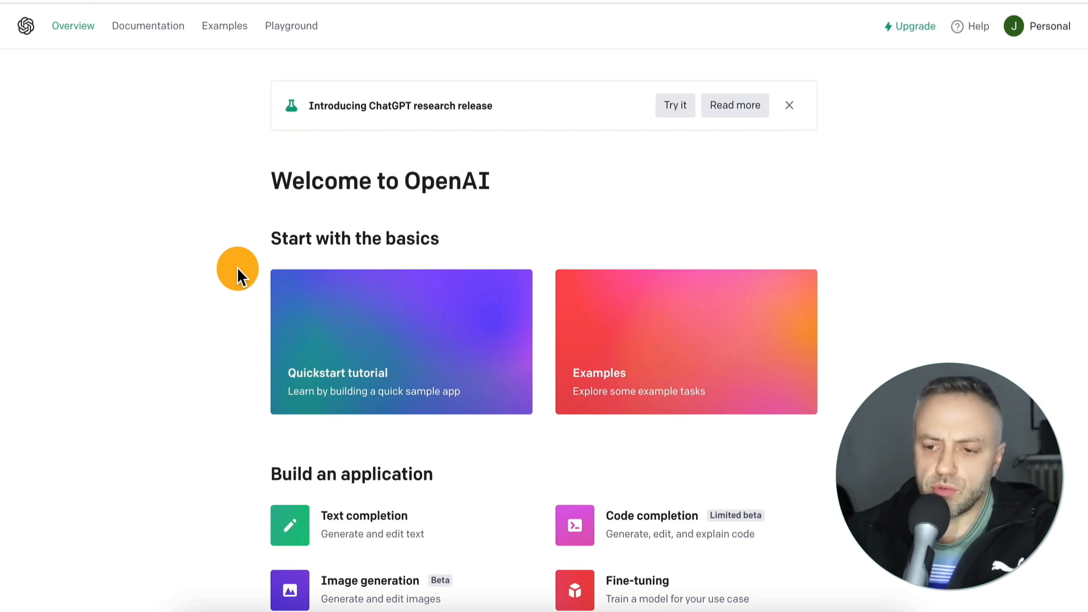
- Look through the build options on the overview page and browse the catalogue of example applications
scroll(237, 270, down, 4)
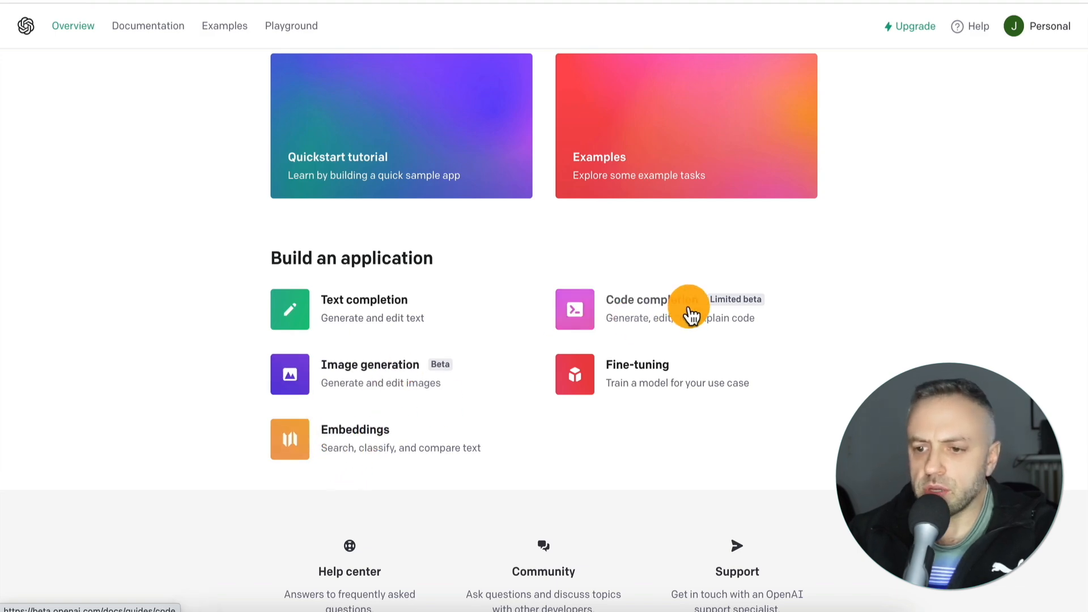
scroll(887, 372, up, 4)
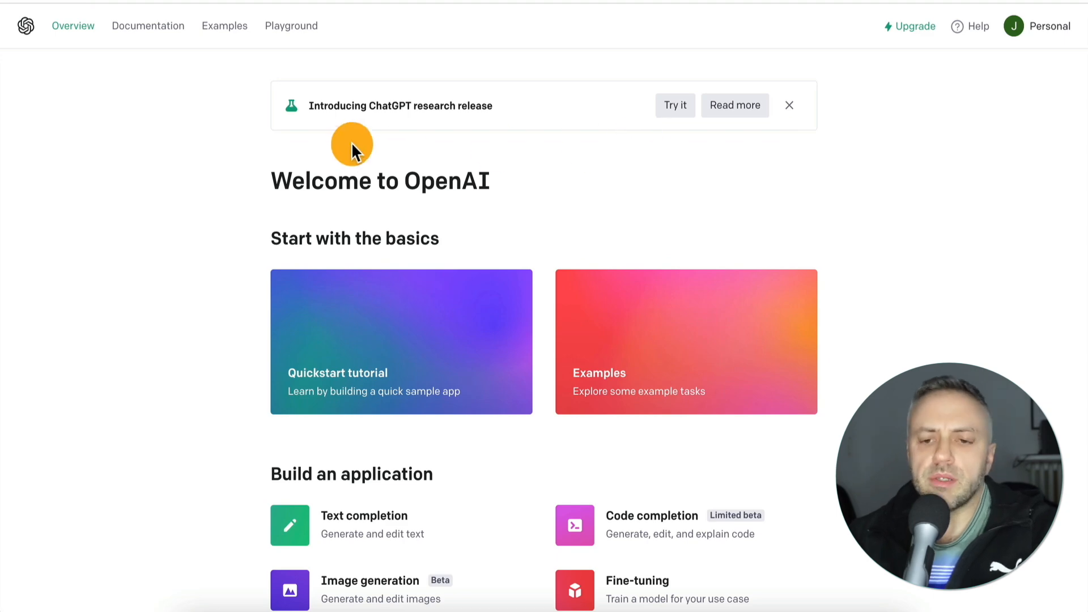
click(226, 27)
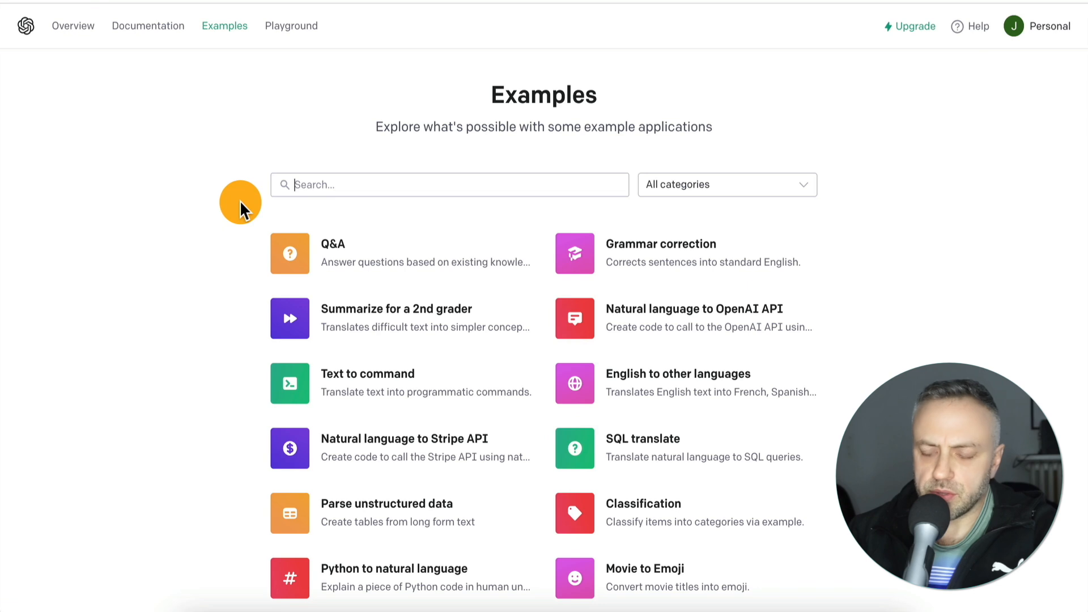
scroll(188, 294, down, 2)
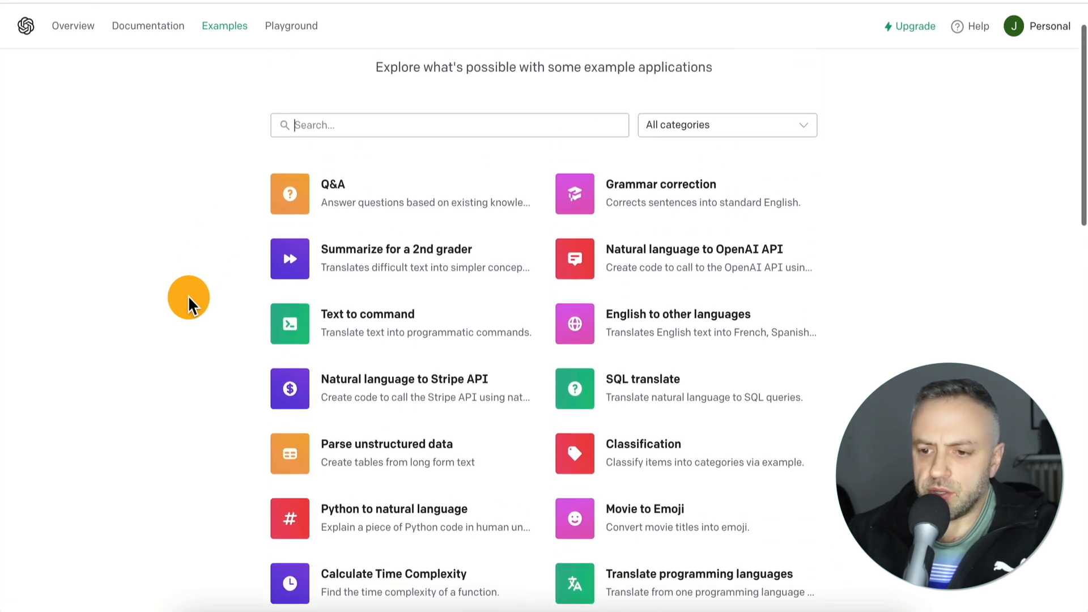
scroll(188, 295, up, 1)
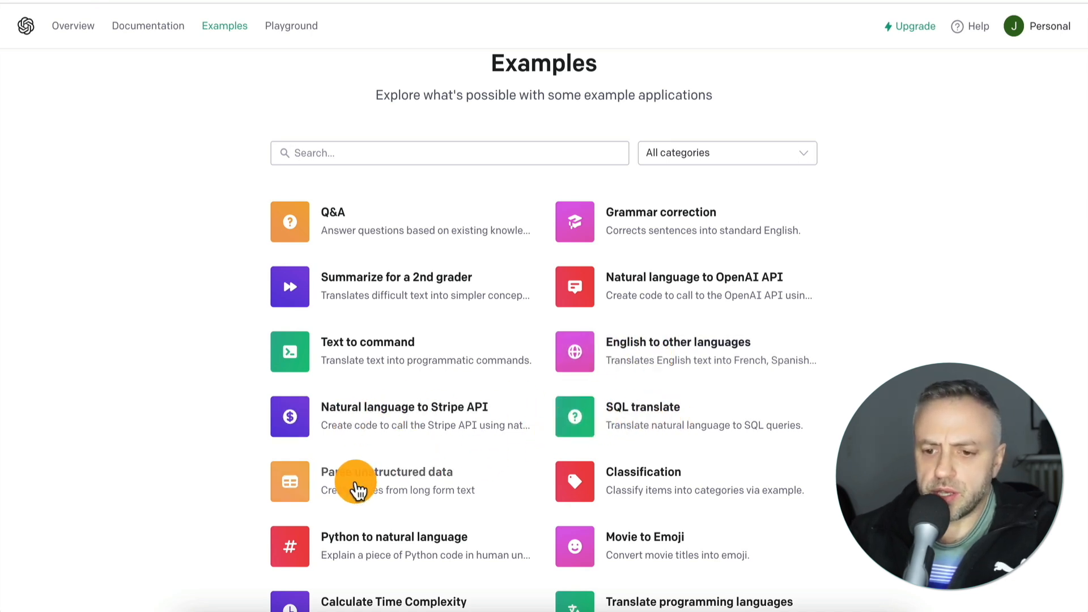
scroll(237, 492, down, 2)
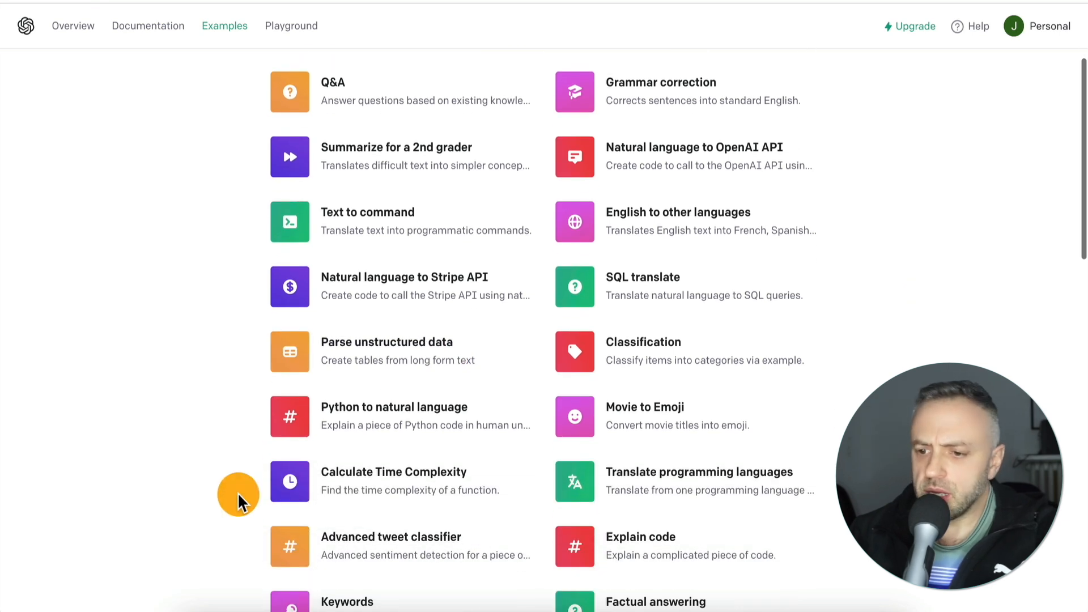
scroll(237, 492, down, 2)
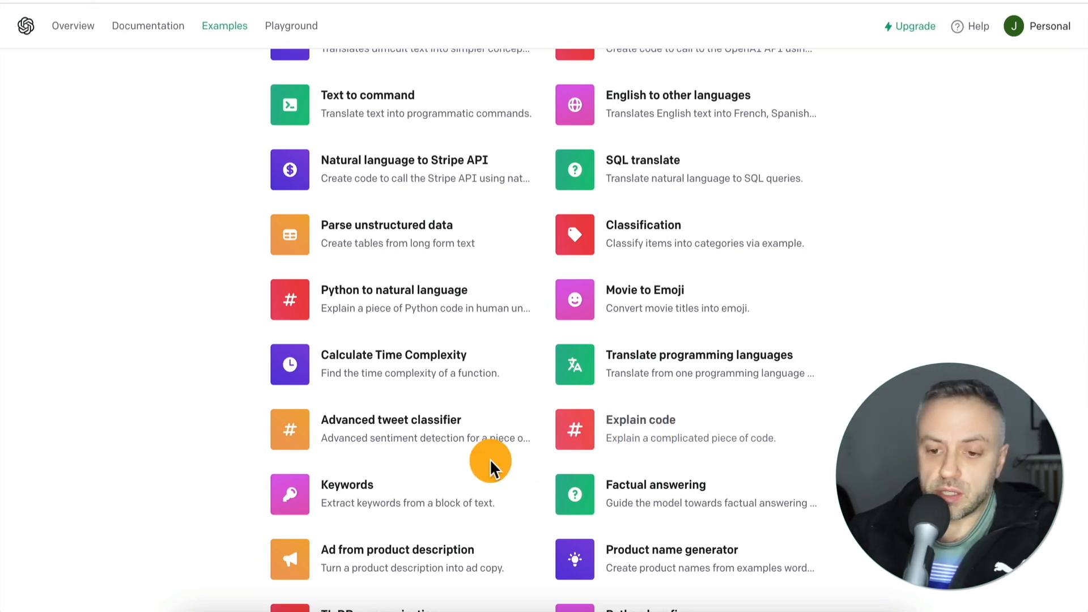
scroll(424, 465, down, 1)
scroll(424, 464, down, 2)
scroll(423, 463, up, 7)
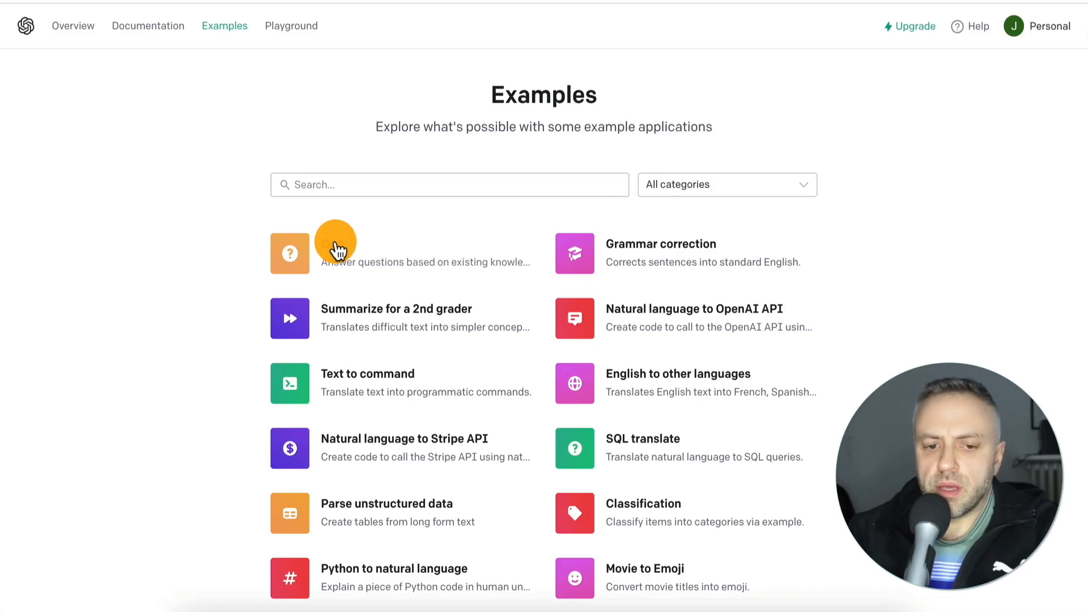
- Read the Q&A example's sample prompt and settings, and close its details
click(333, 247)
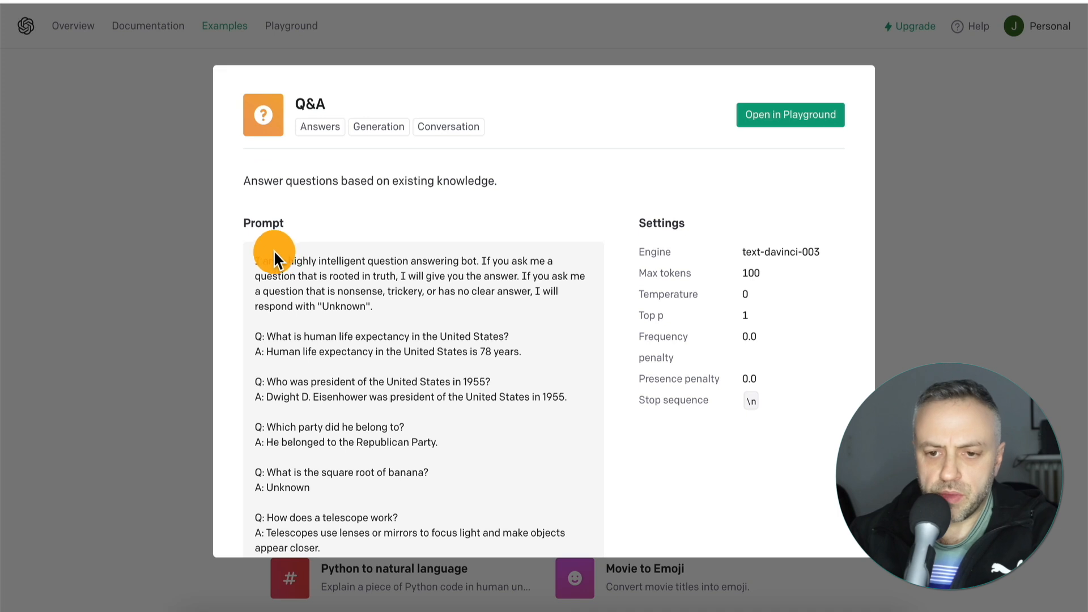
scroll(267, 335, down, 2)
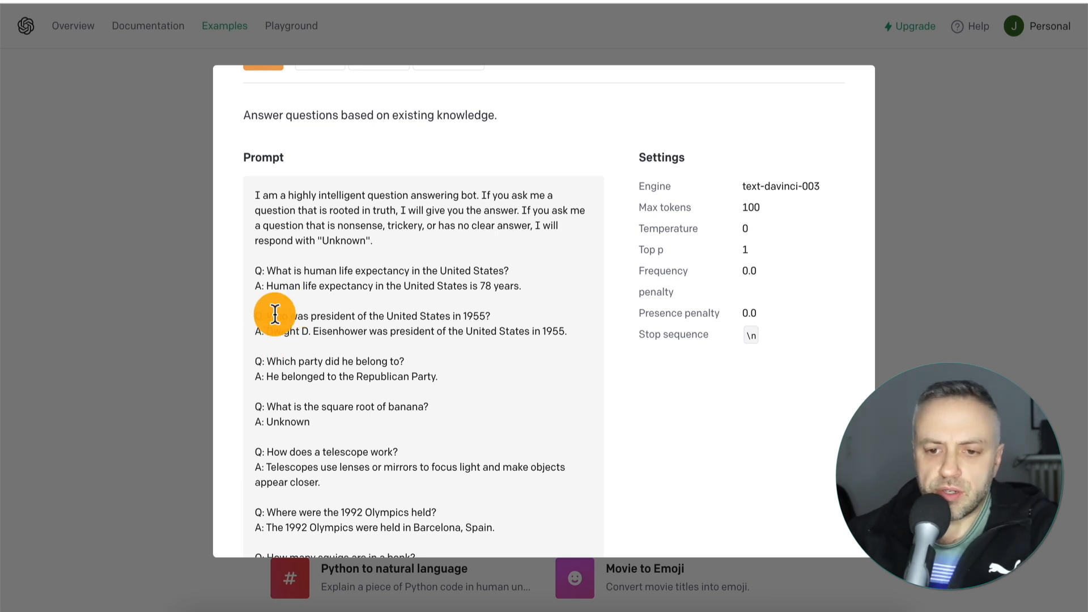
click(173, 324)
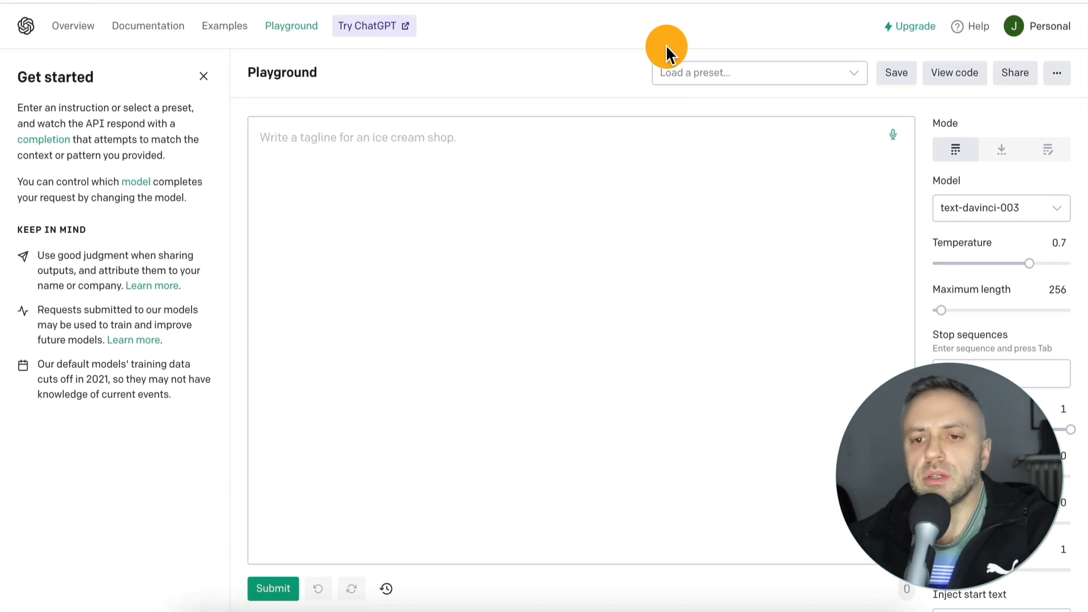
- Load the Q&A preset into the Playground
click(536, 190)
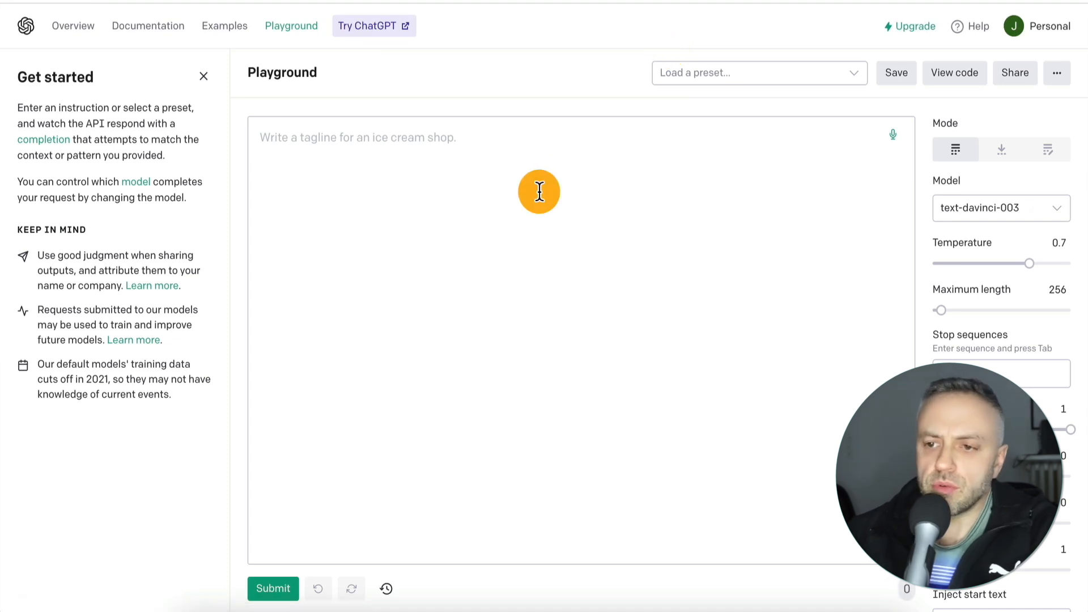
click(712, 77)
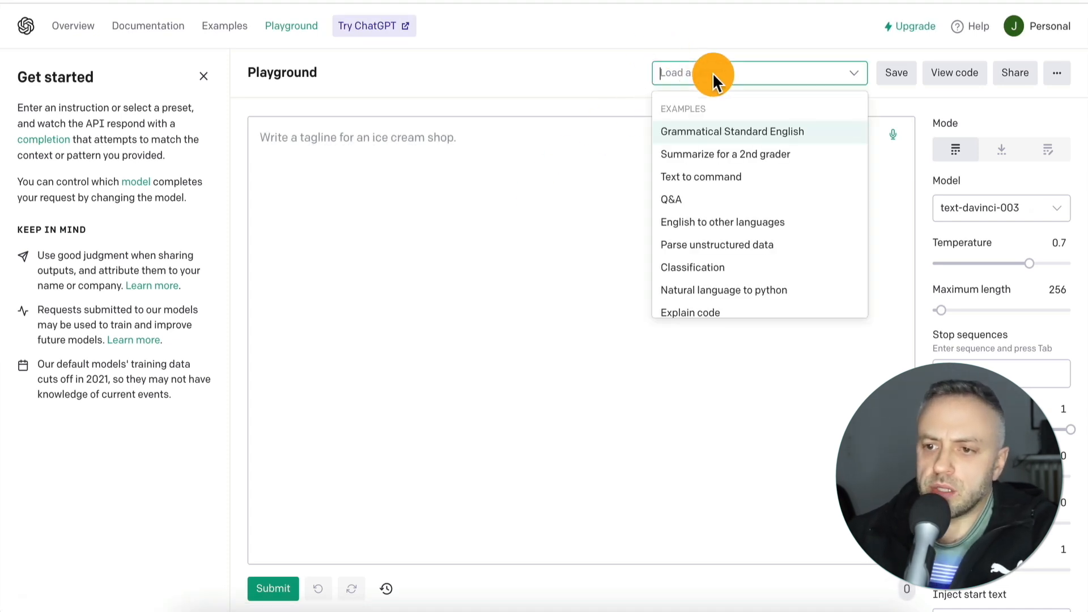
click(682, 198)
scroll(467, 168, up, 1)
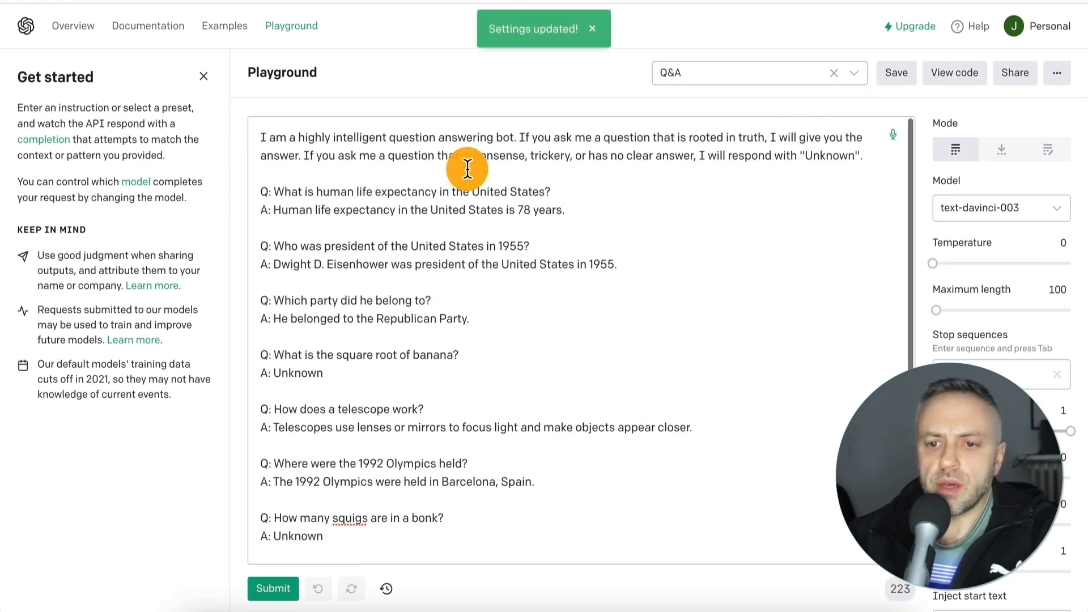
- Replace the preset's sample text with the question "What's the capital of Bolivia?" and submit it
key(ctrl+a)
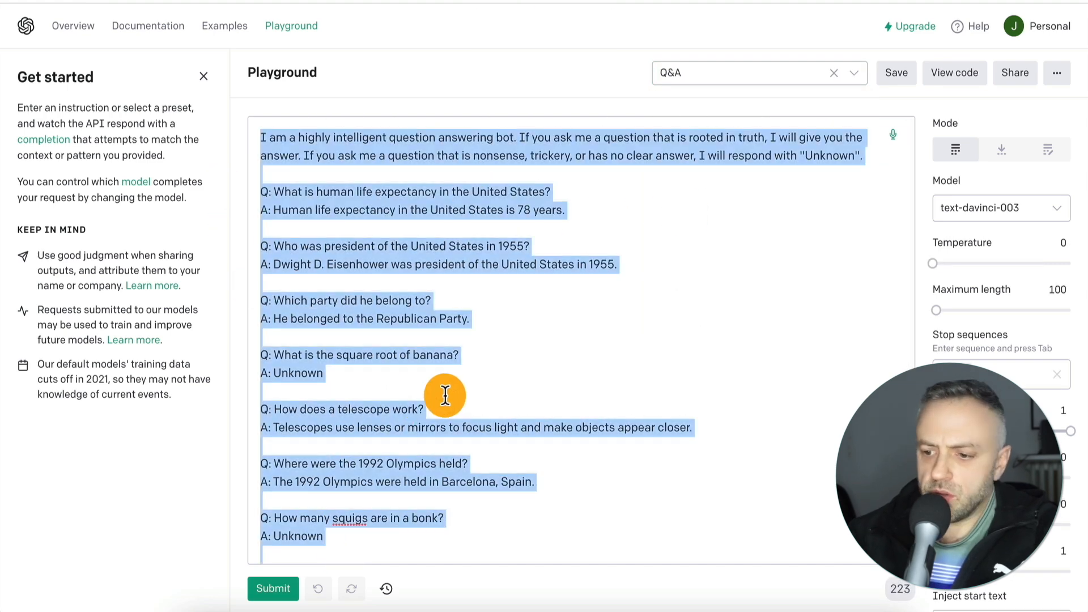
key(BackSpace)
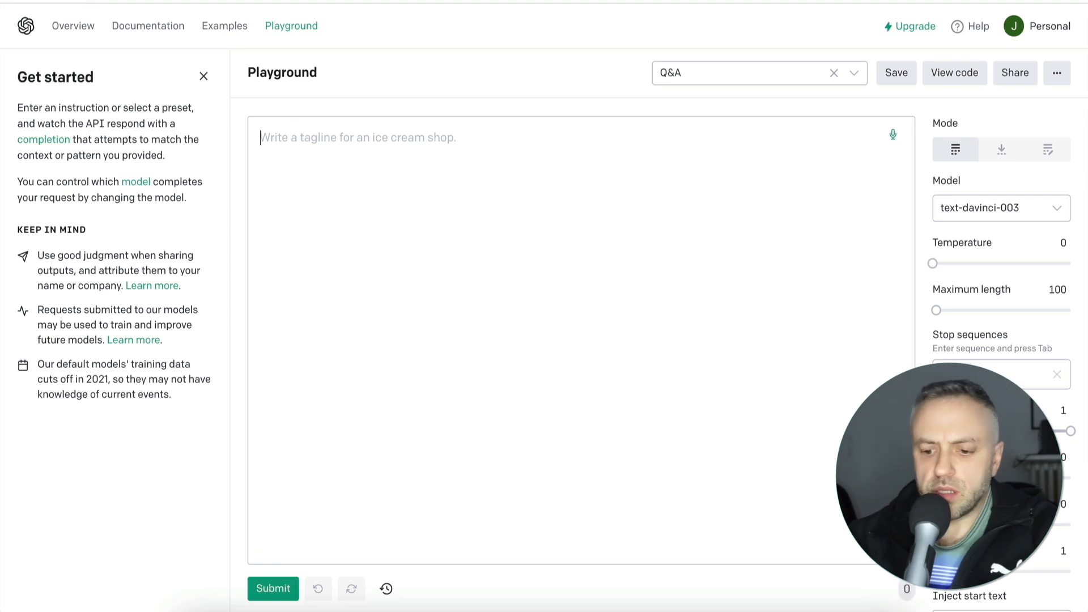
text(What)
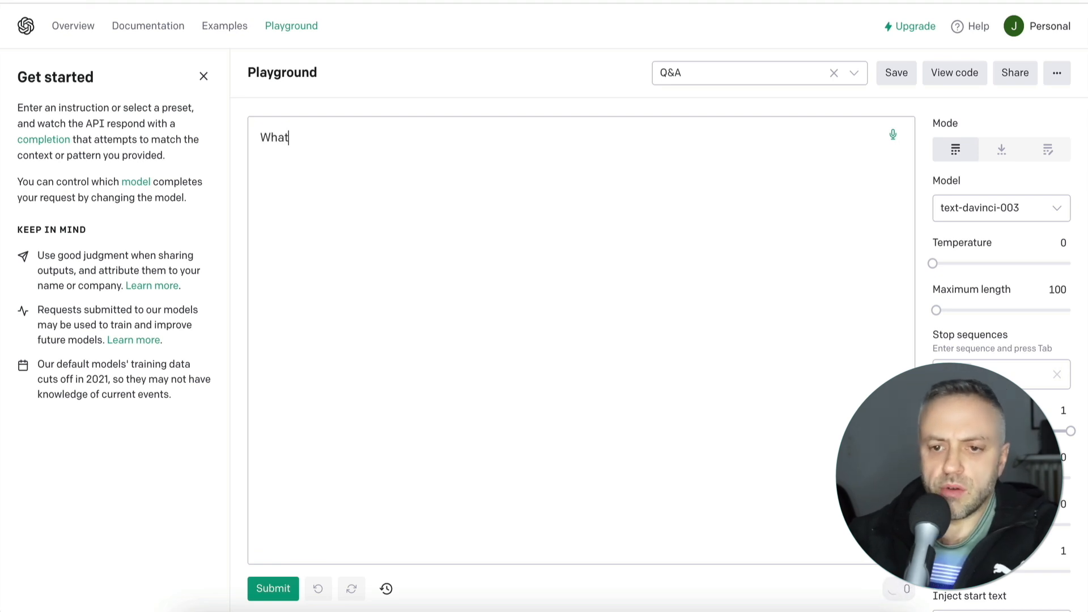
text('s the cap)
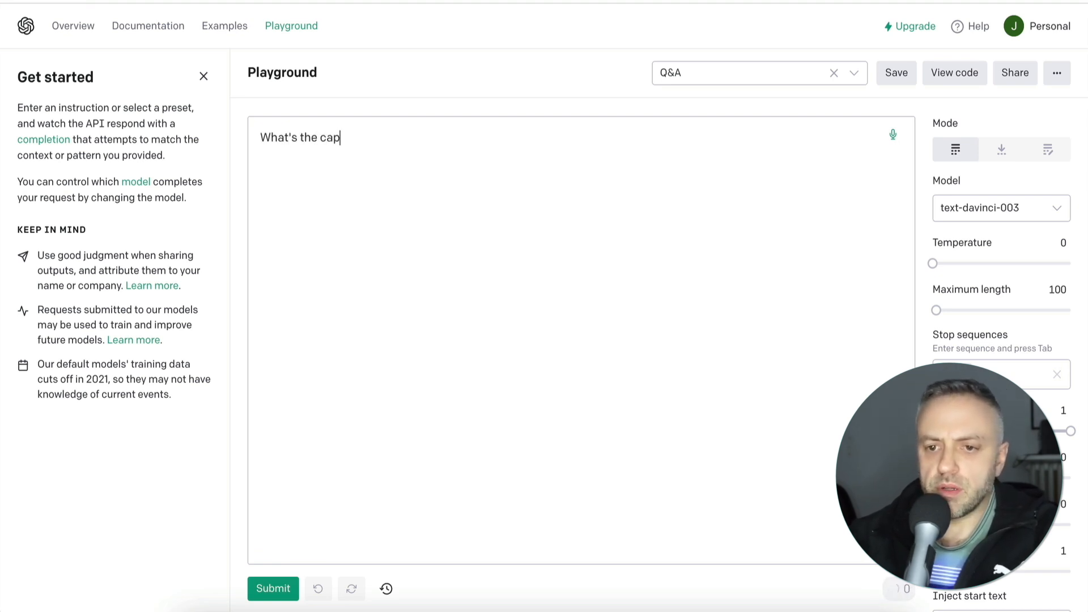
text(ital of Bolivi)
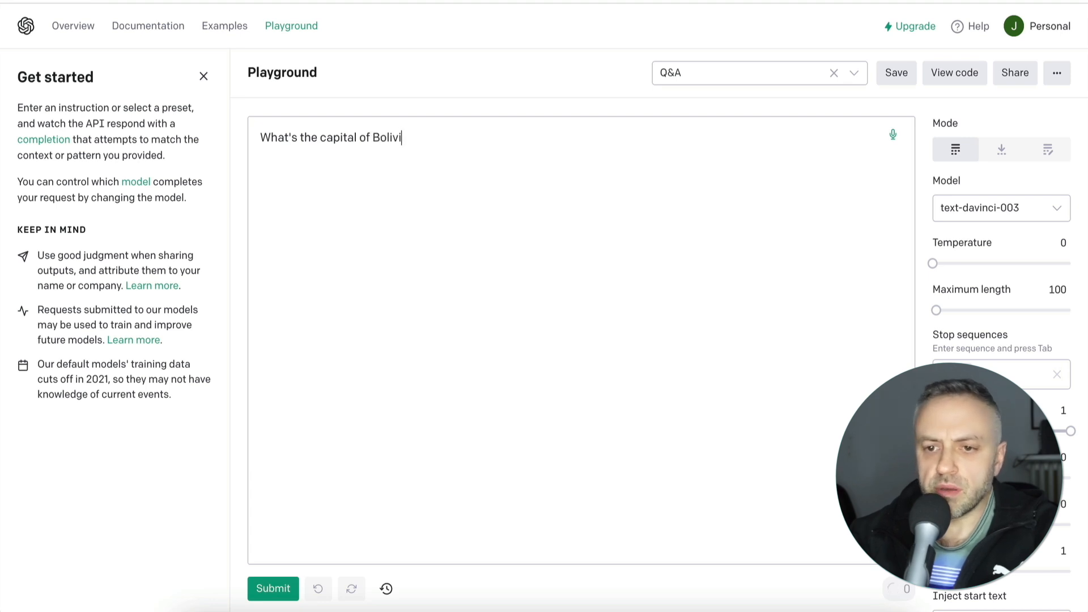
text(a?)
click(283, 592)
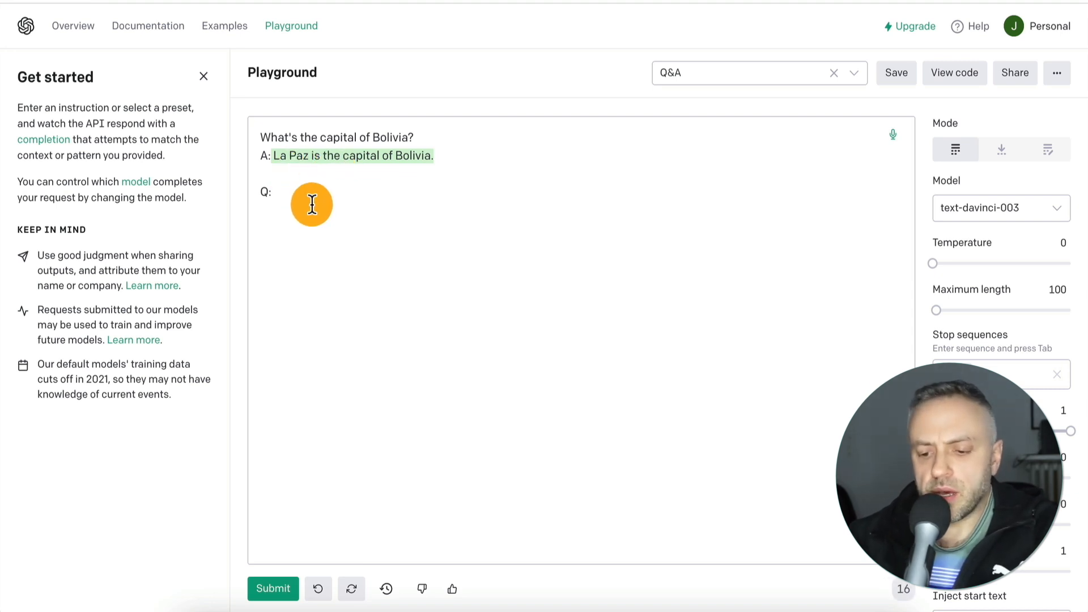
- Submit the follow-up question "What is the distance between Earth and Mars?" after the first answer
text(What is the dista)
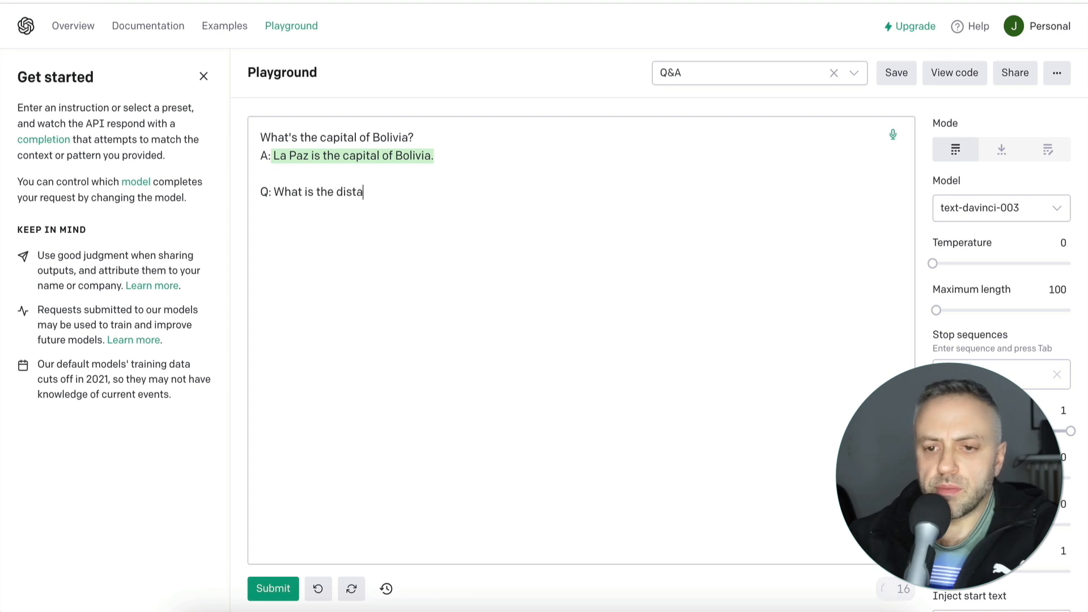
text(nce between Ear)
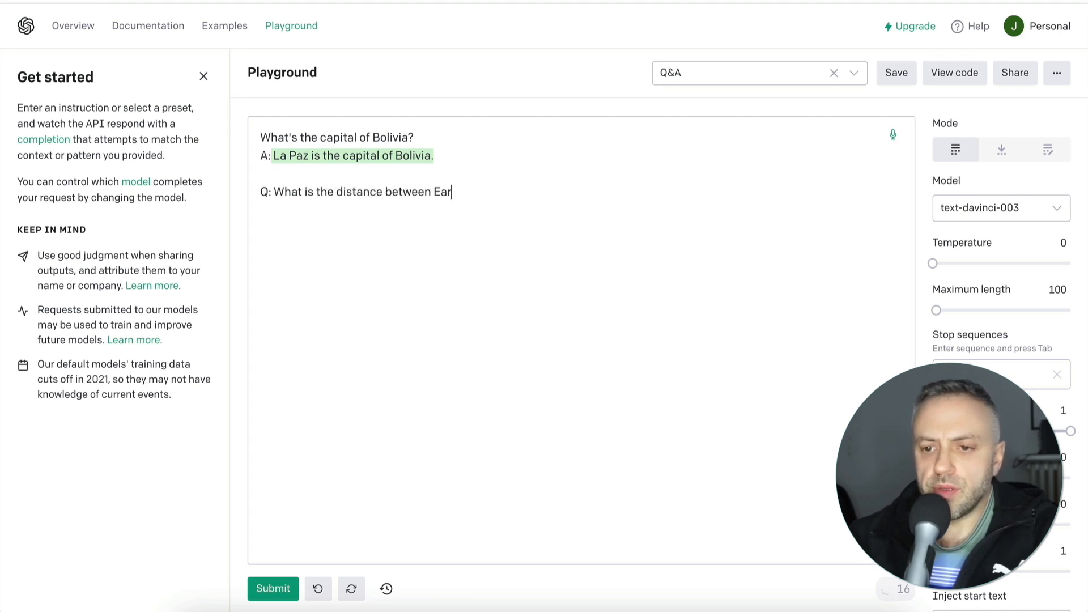
text(th and Mars?)
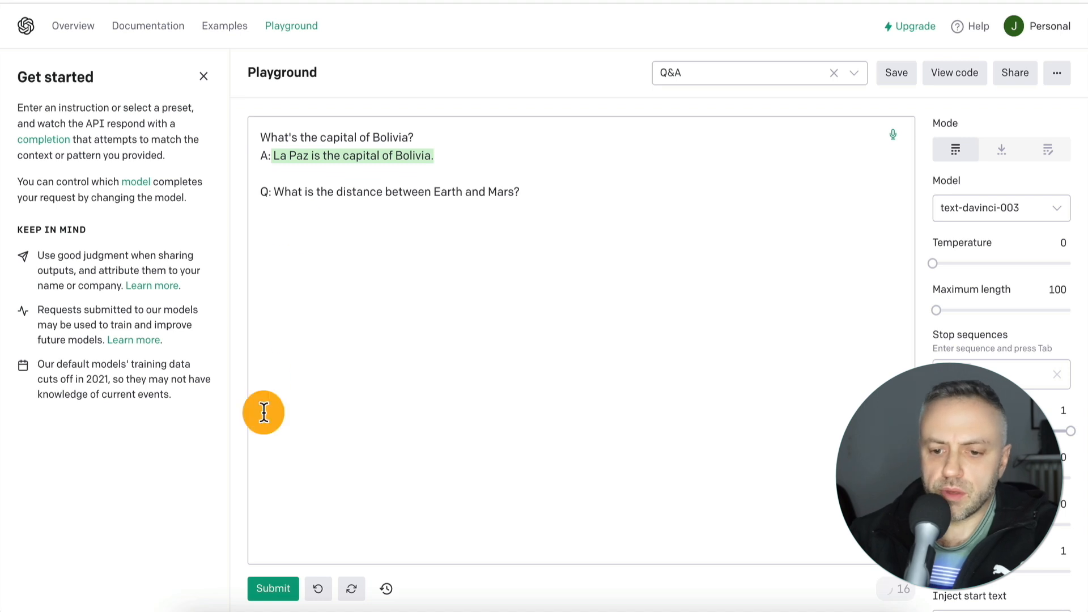
click(273, 588)
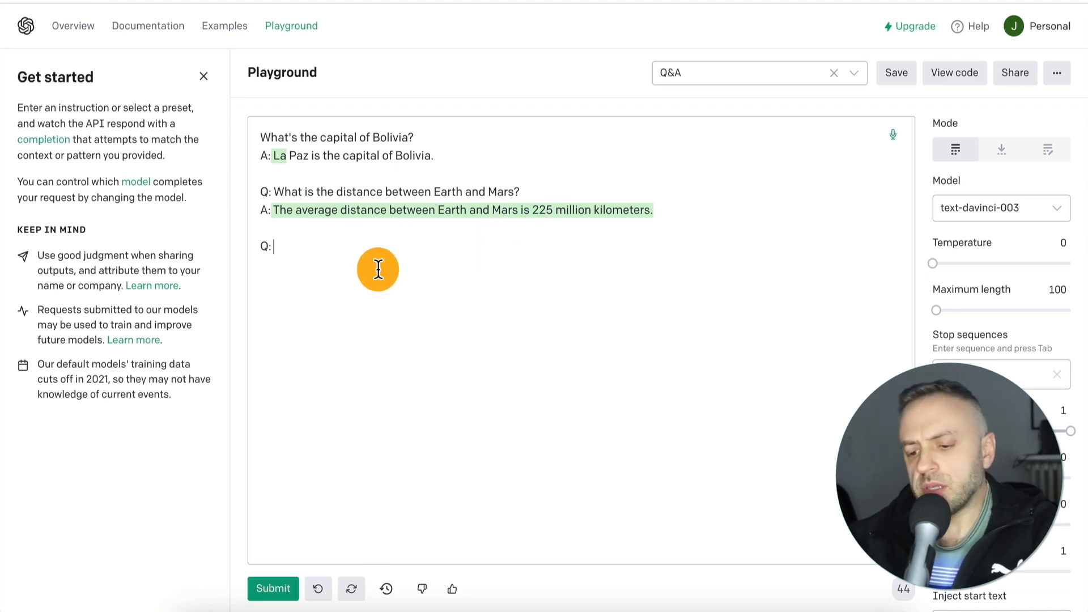
- Submit a third question, "What is heavier: an elephant or a person?", below the previous answer
text(What is heavier: an ele)
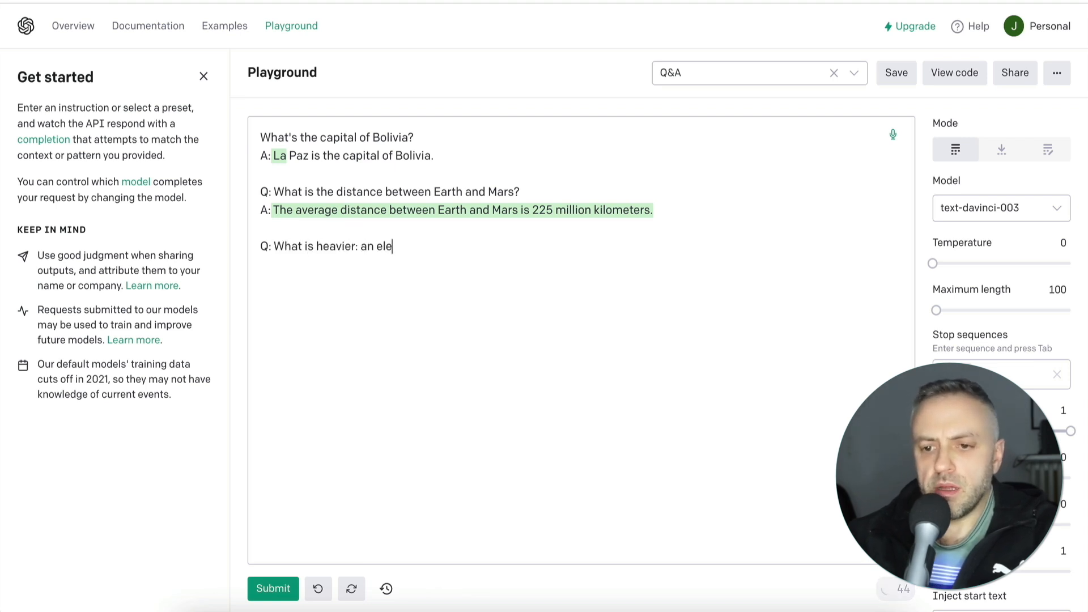
text(phant or a person?)
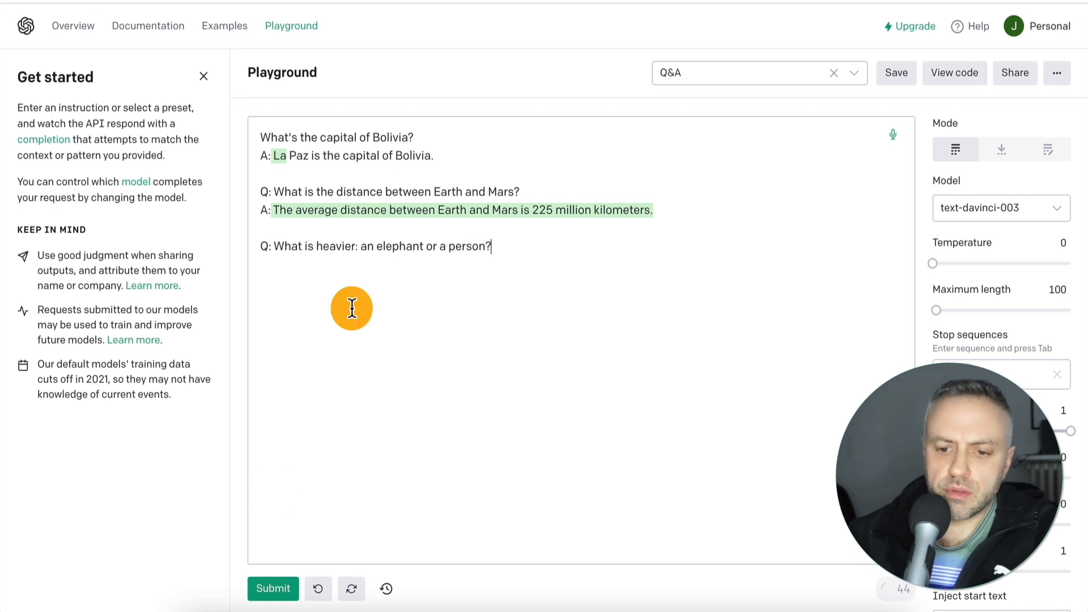
click(273, 588)
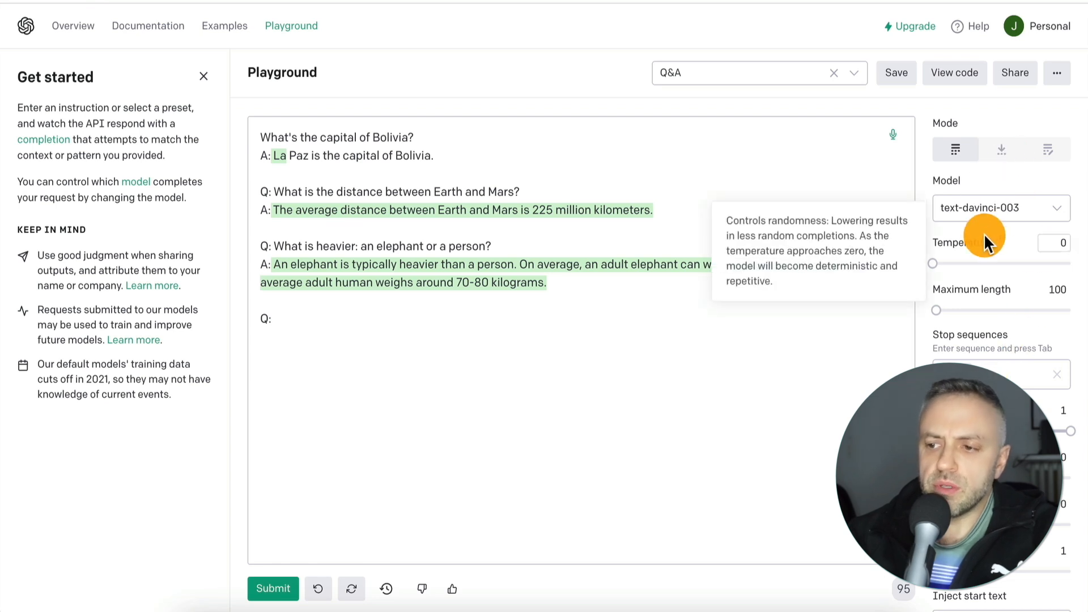
- Examine the available language models and the explanation of the Temperature setting, keeping text-davinci-003
click(979, 205)
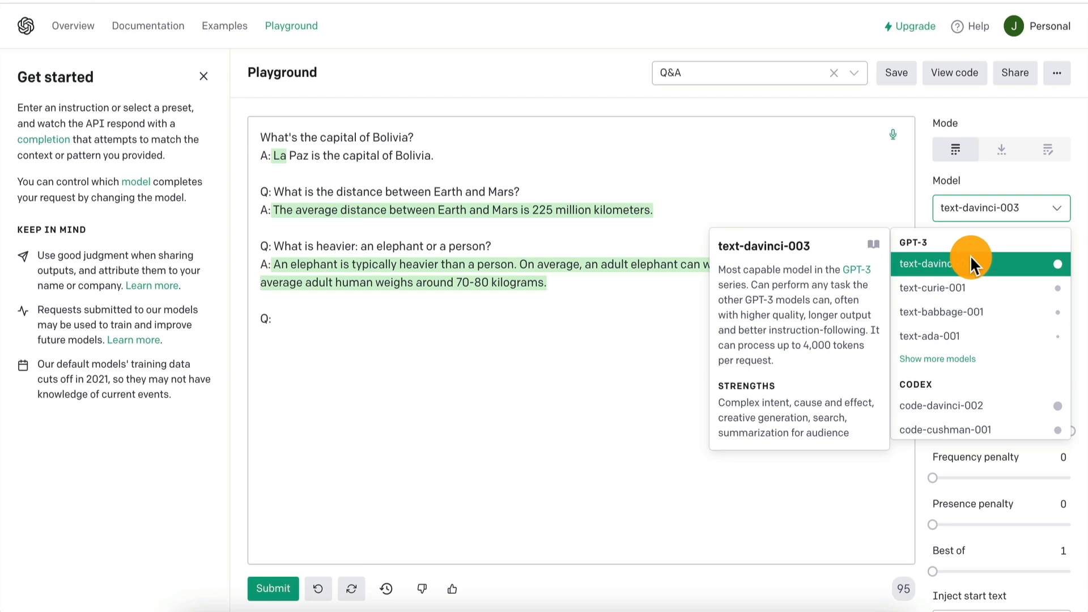
click(1018, 173)
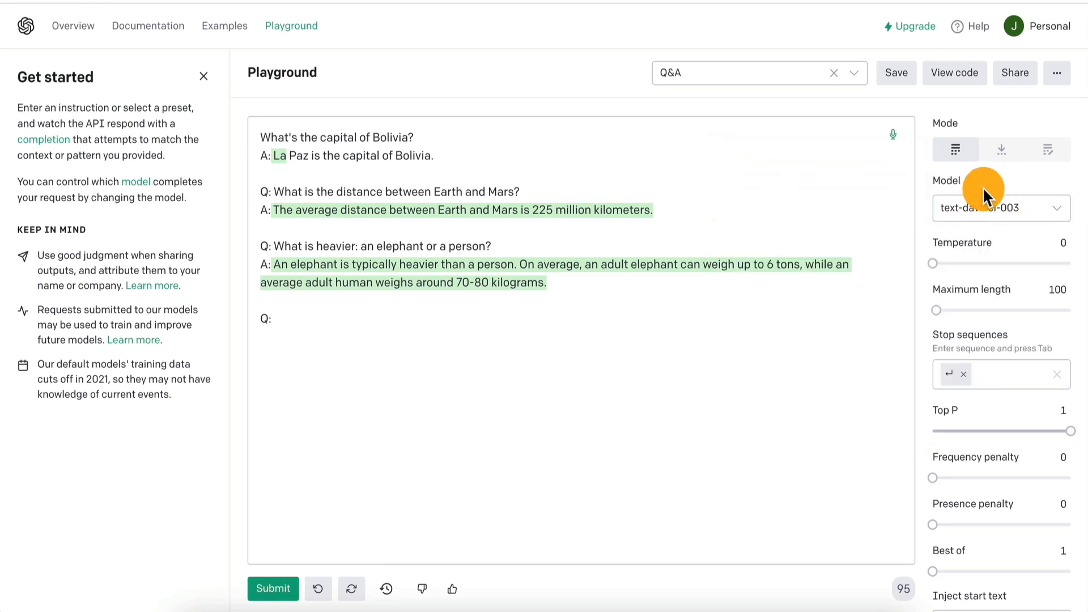
mouse_move(952, 261)
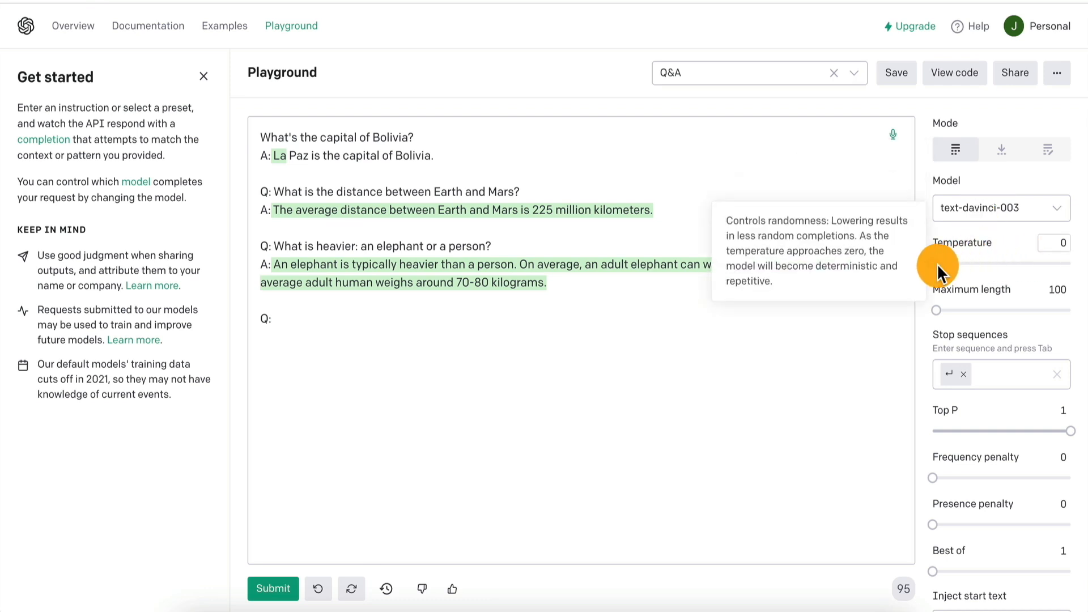
- Try a maximum length of 50 tokens and set it back to 100
mouse_move(989, 311)
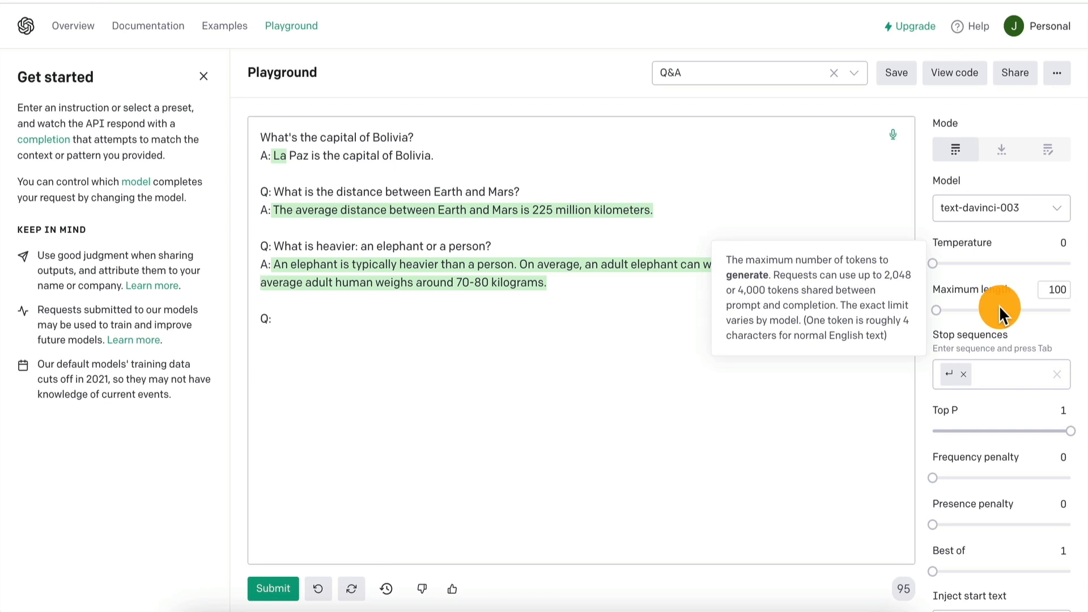
click(1056, 281)
text(50)
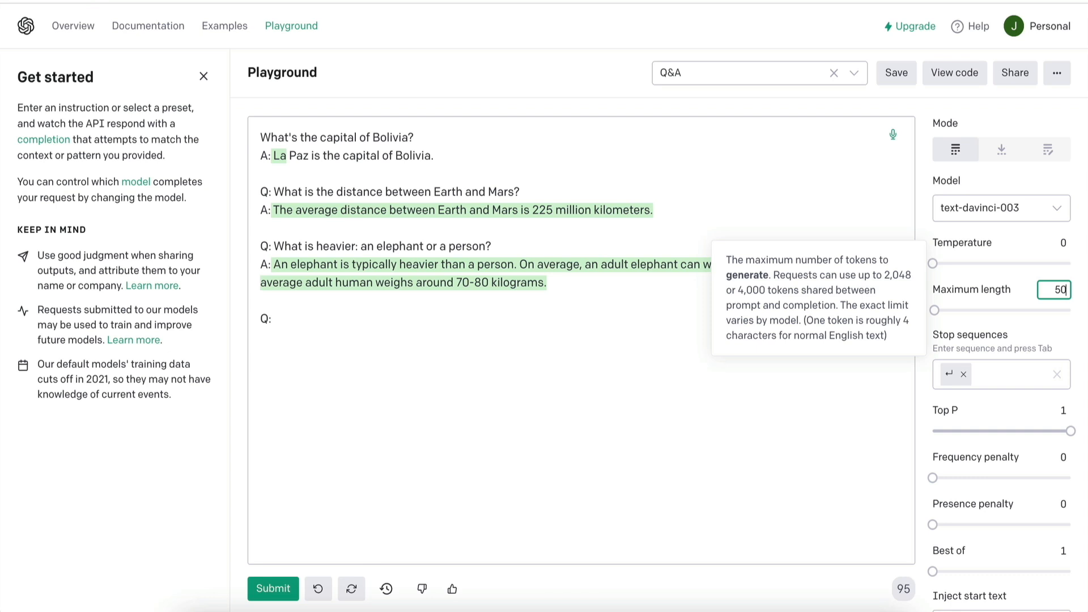
double_click(1058, 288)
text(100)
- Review the remaining generation settings beyond the maximum length and return to the prompt text
scroll(978, 339, down, 3)
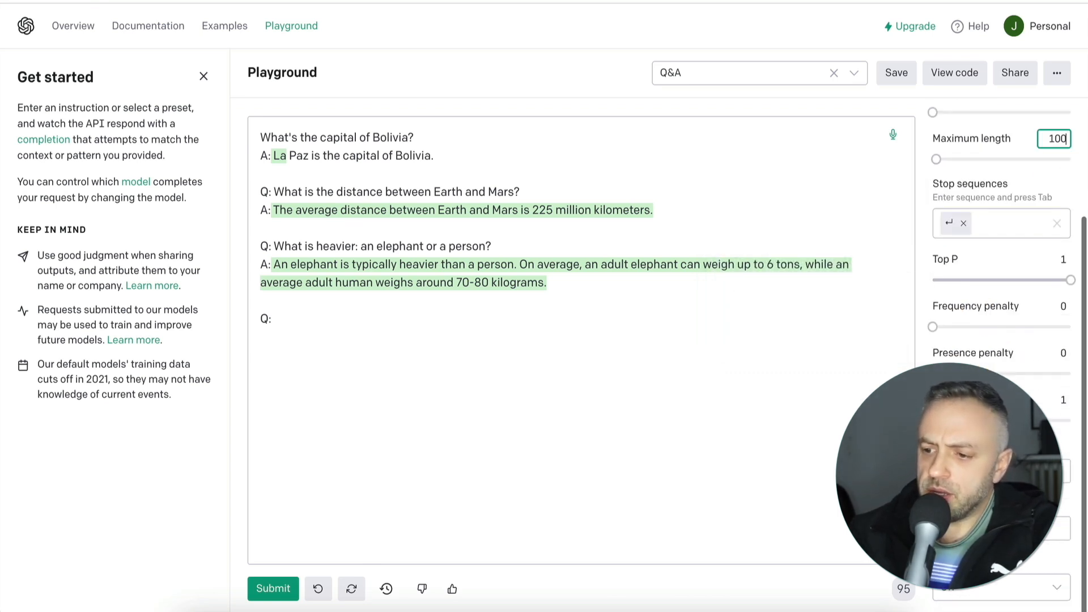
scroll(1005, 266, up, 3)
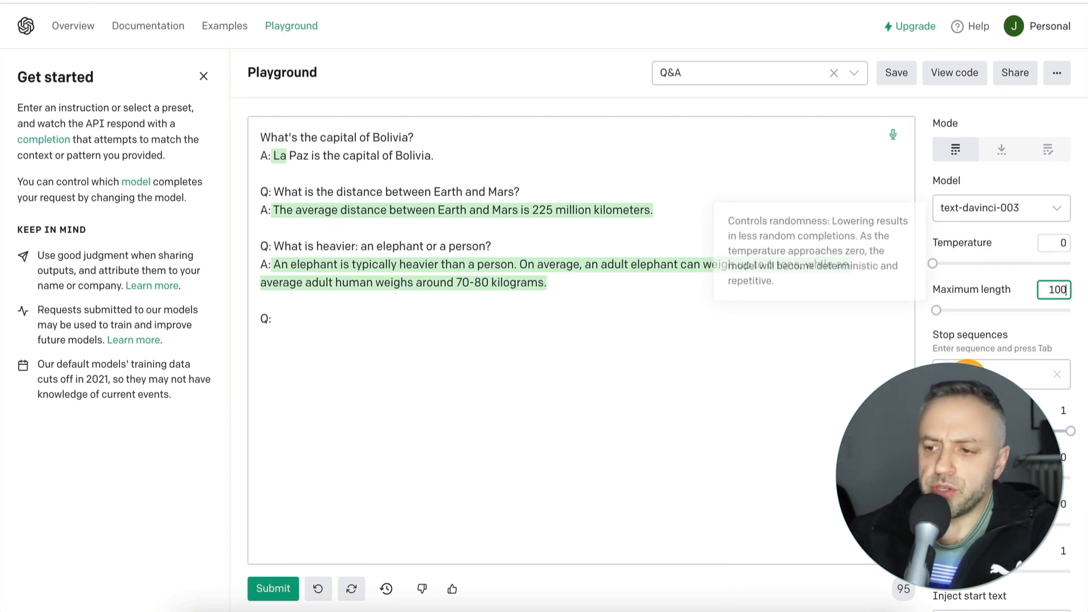
click(721, 357)
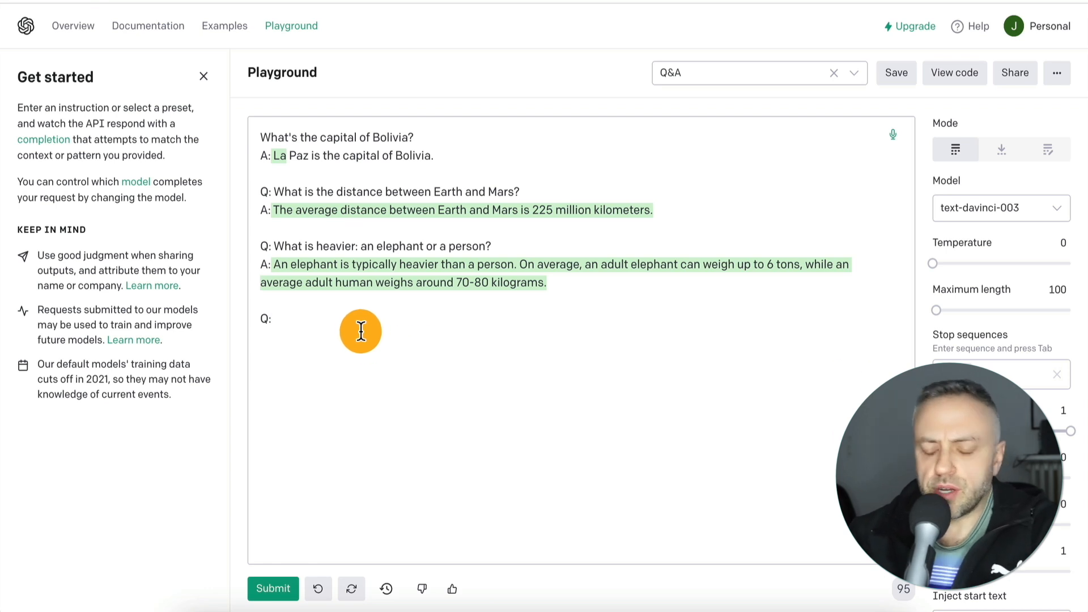
- Submit a fourth question, "What is the best way to learn French?", below the previous answer
text(What is)
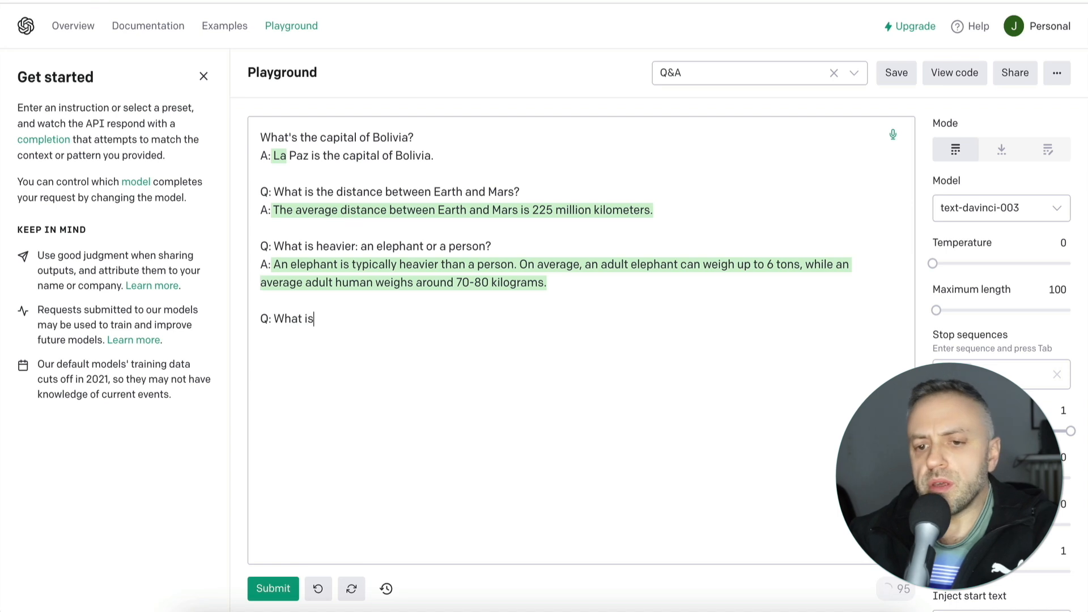
text( the best way to learn French?)
click(273, 588)
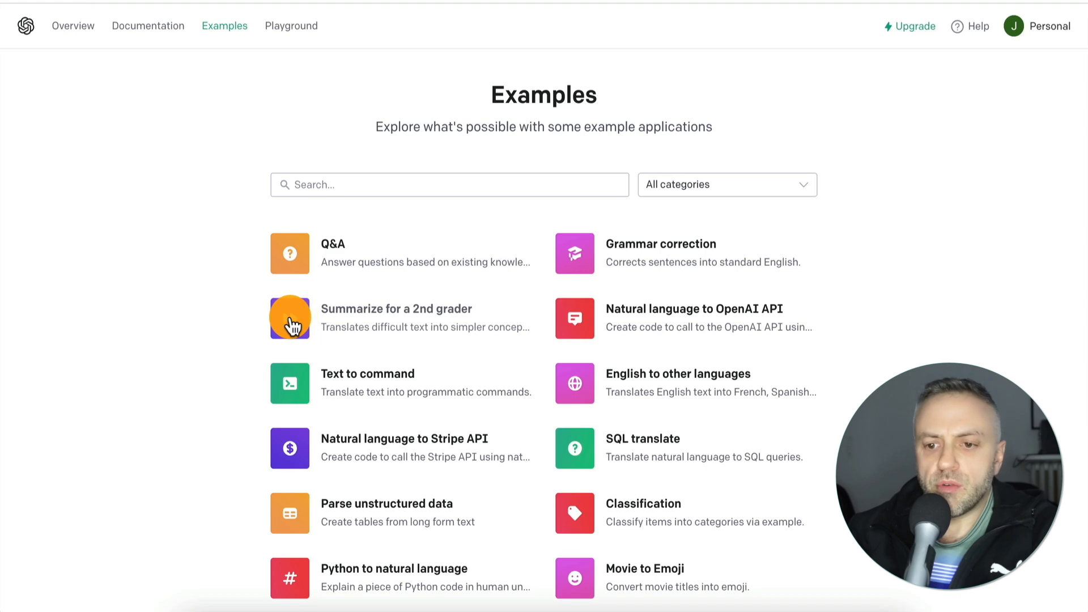
- Load the "Summarize for a 2nd grader" example into the Playground and submit its Jupiter prompt
click(294, 326)
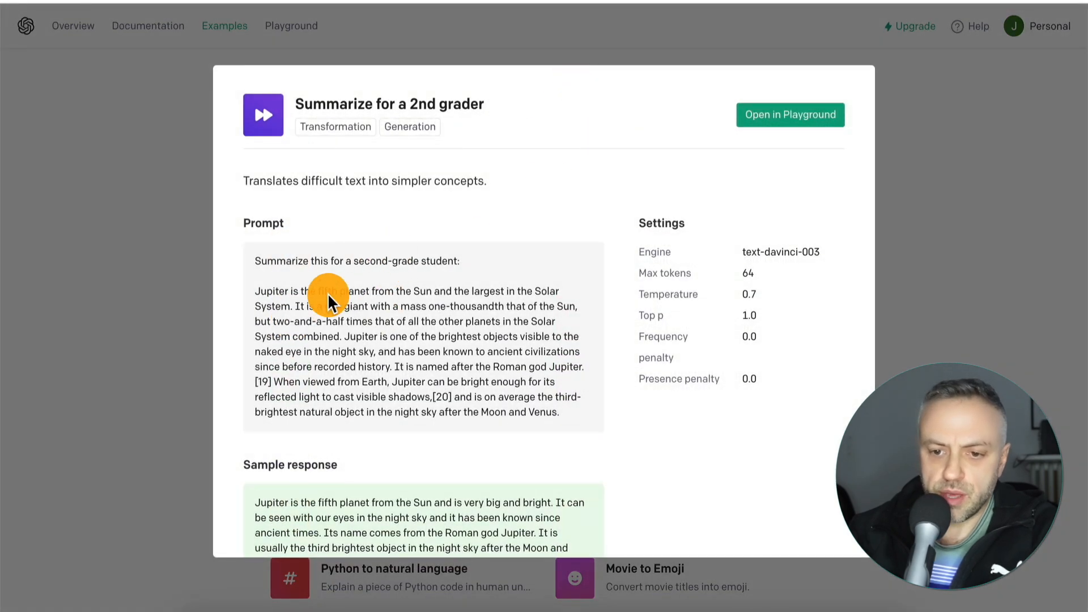
click(793, 108)
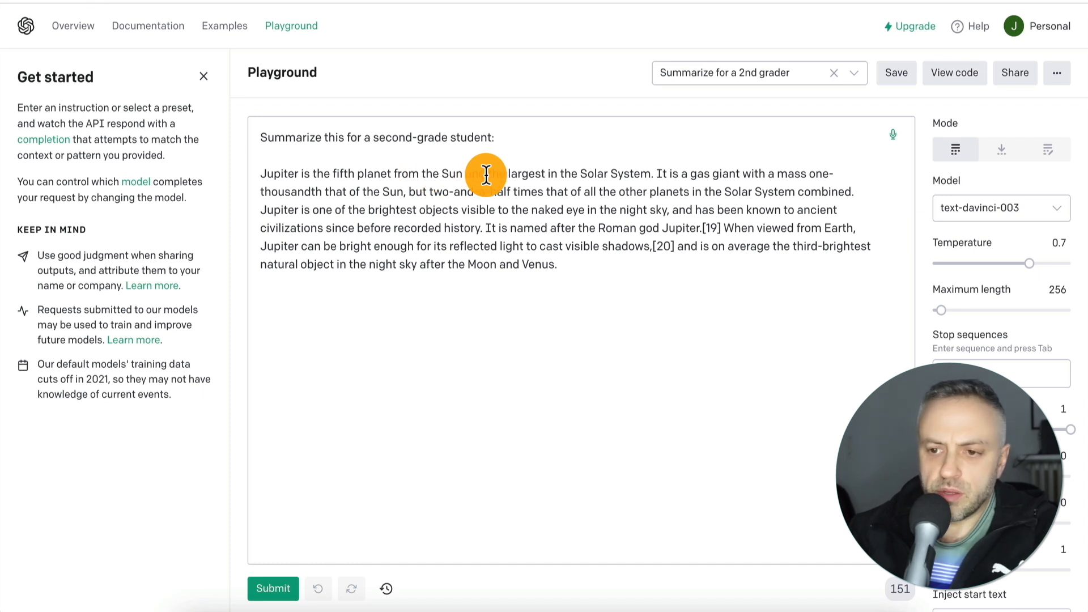
click(283, 591)
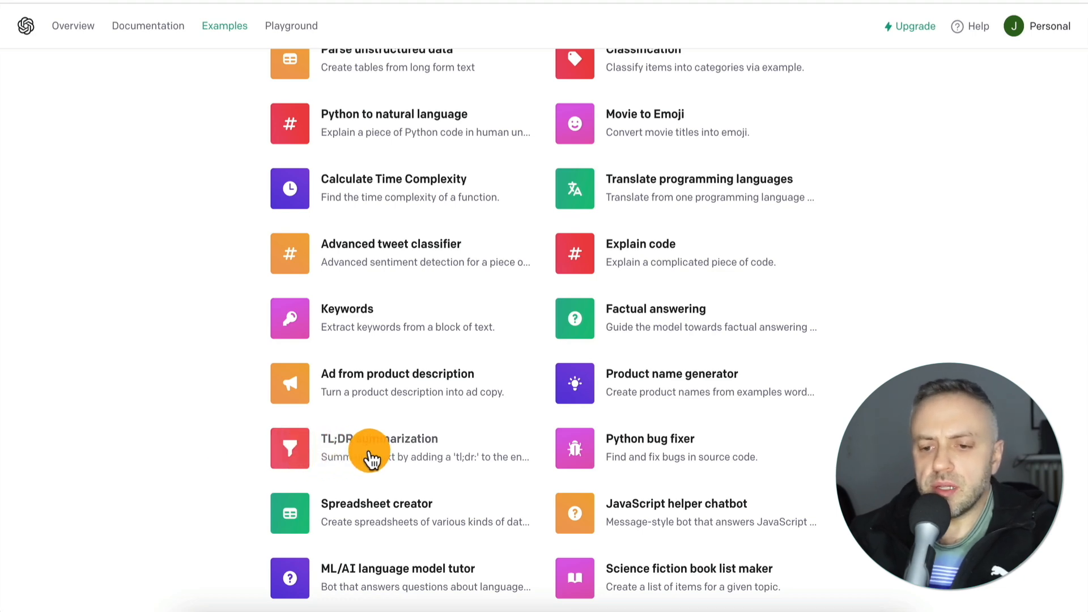
- Load the "TL;DR summarization" example with its neutron star passage into the Playground
click(292, 442)
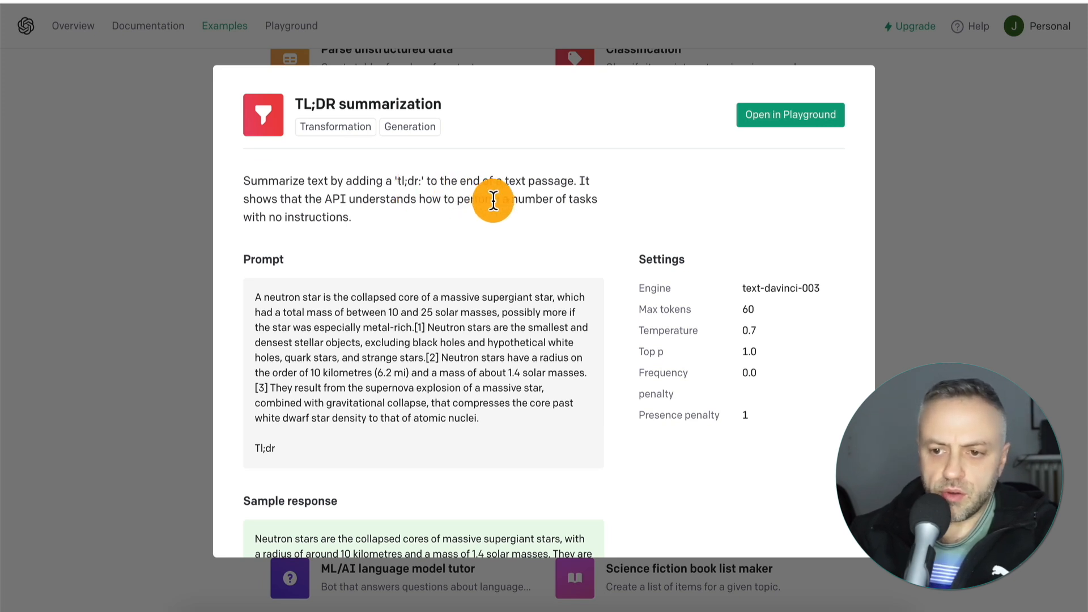
click(761, 118)
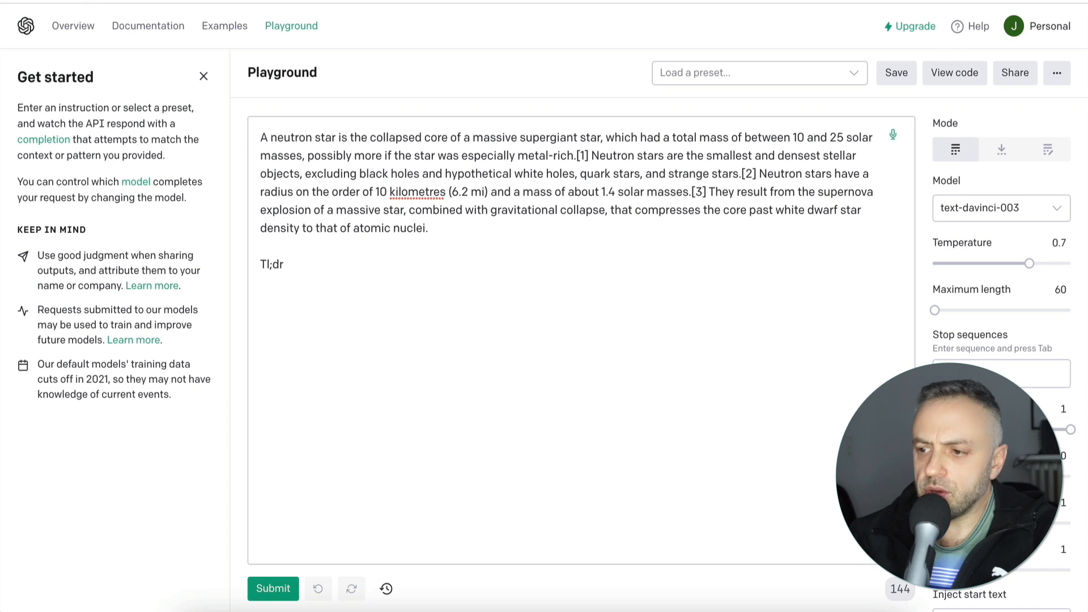
mouse_move(972, 289)
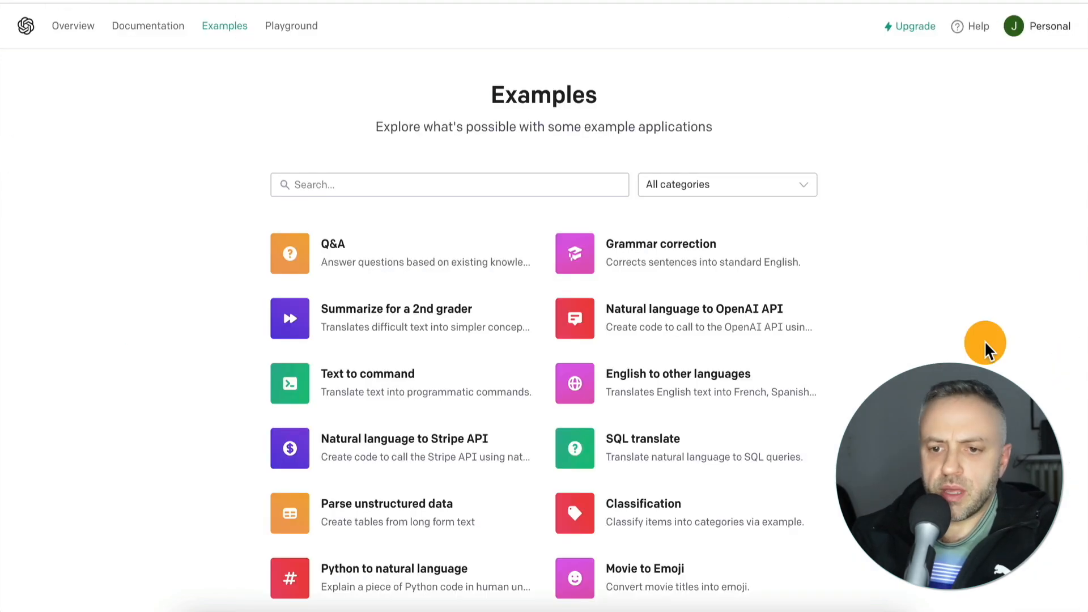
- Browse the list of OpenAI example applications to see what other uses are available
scroll(984, 345, down, 13)
scroll(984, 345, up, 13)
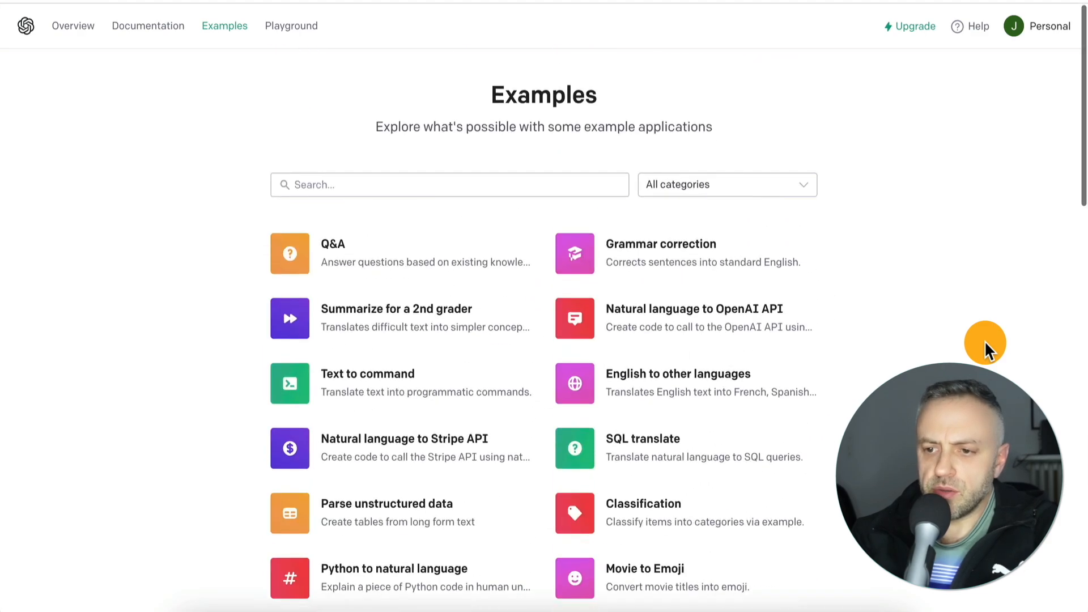
scroll(887, 371, down, 8)
scroll(887, 371, down, 3)
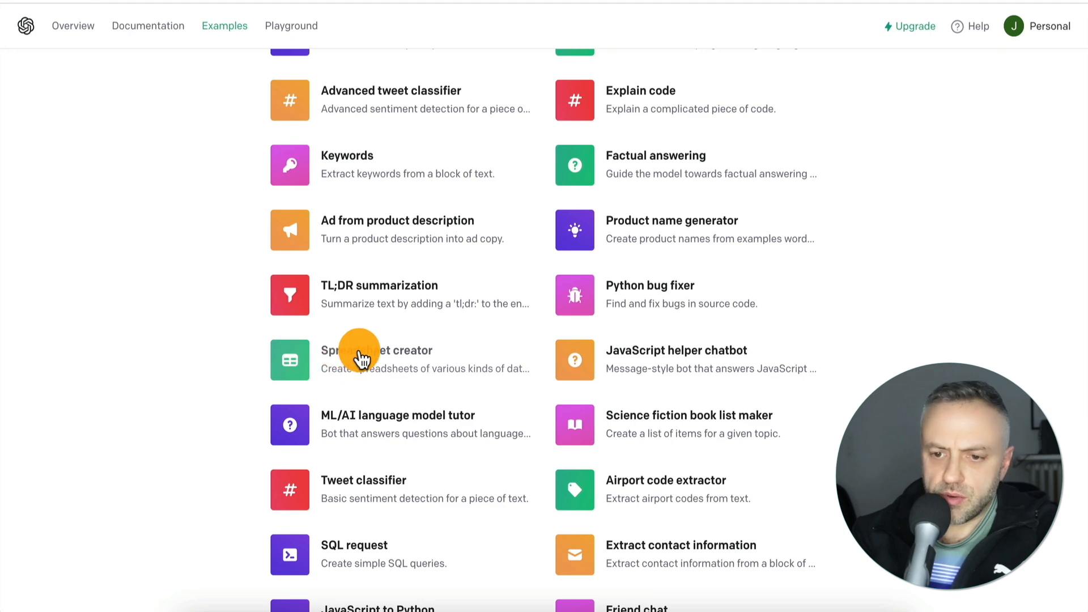
scroll(646, 317, down, 3)
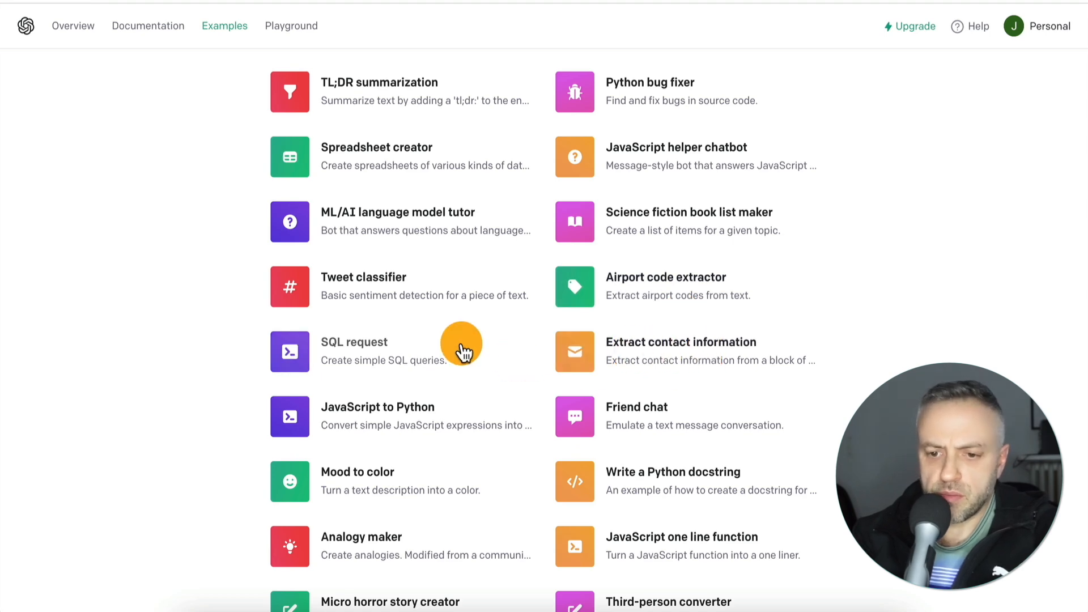
scroll(461, 348, down, 2)
scroll(394, 321, down, 2)
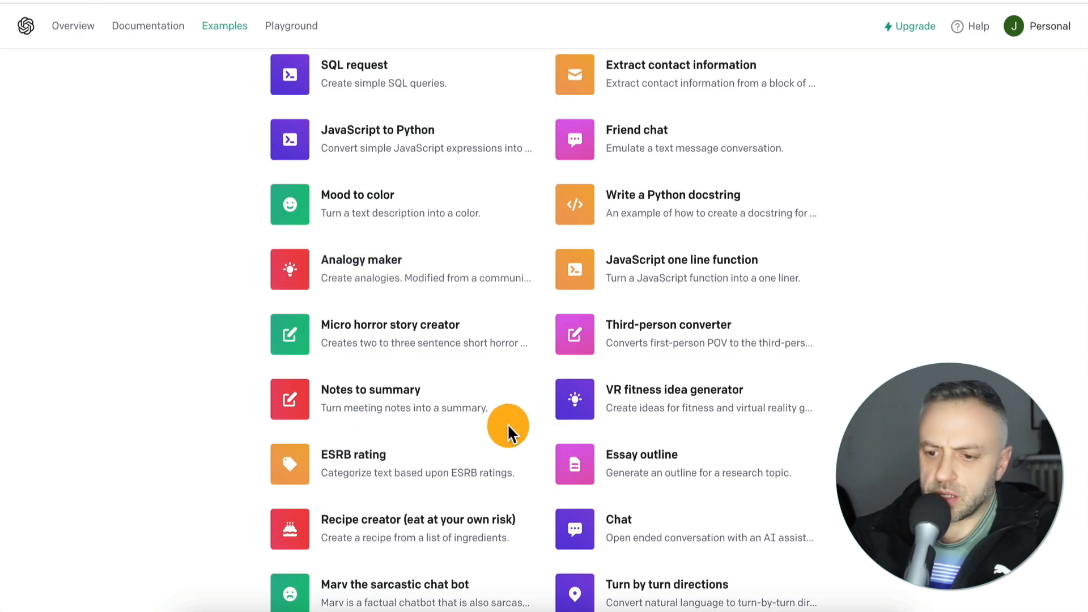
scroll(507, 425, down, 2)
scroll(510, 360, up, 15)
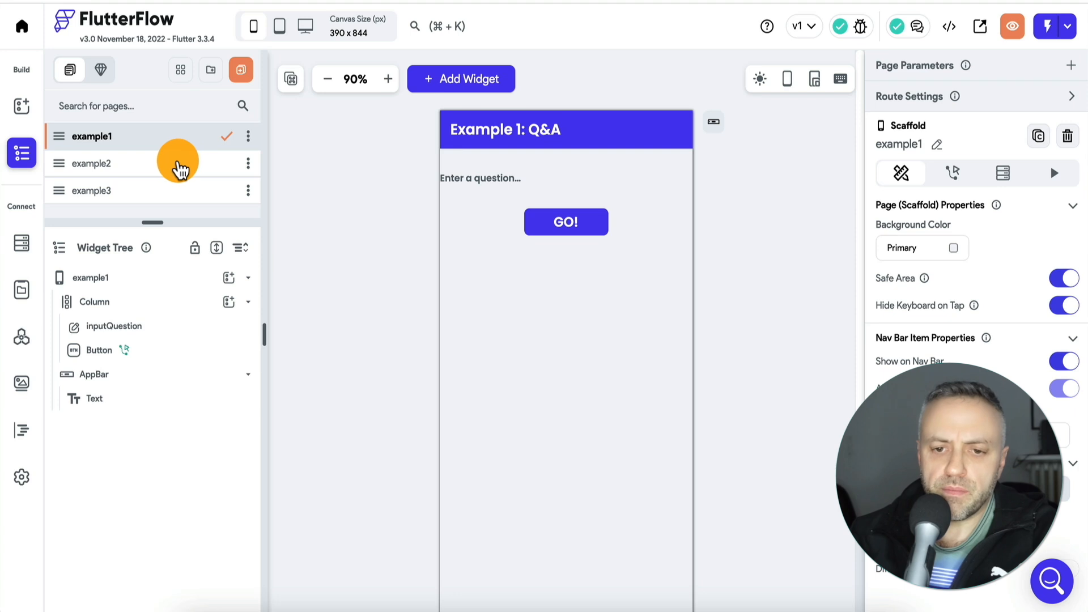
- View the example2 and example3 pages in the FlutterFlow project and launch the app in test mode
click(177, 163)
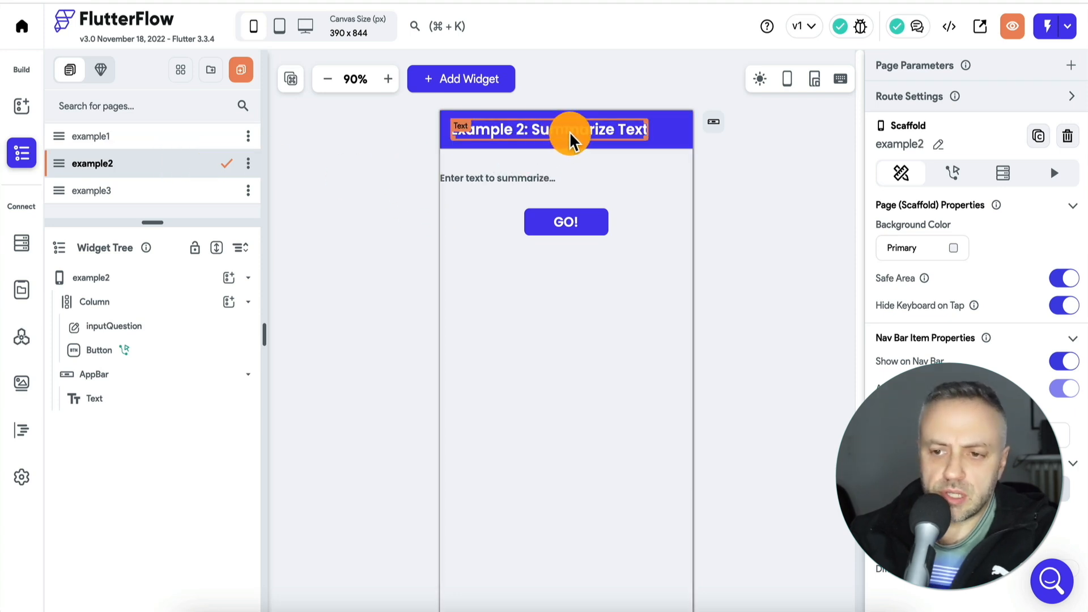
click(190, 192)
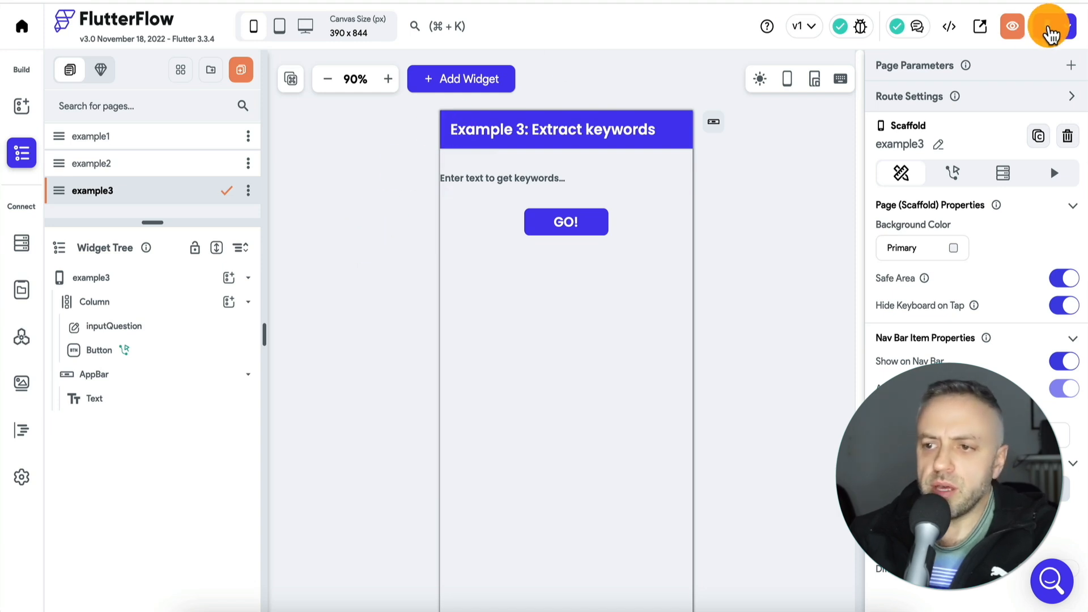
click(1045, 36)
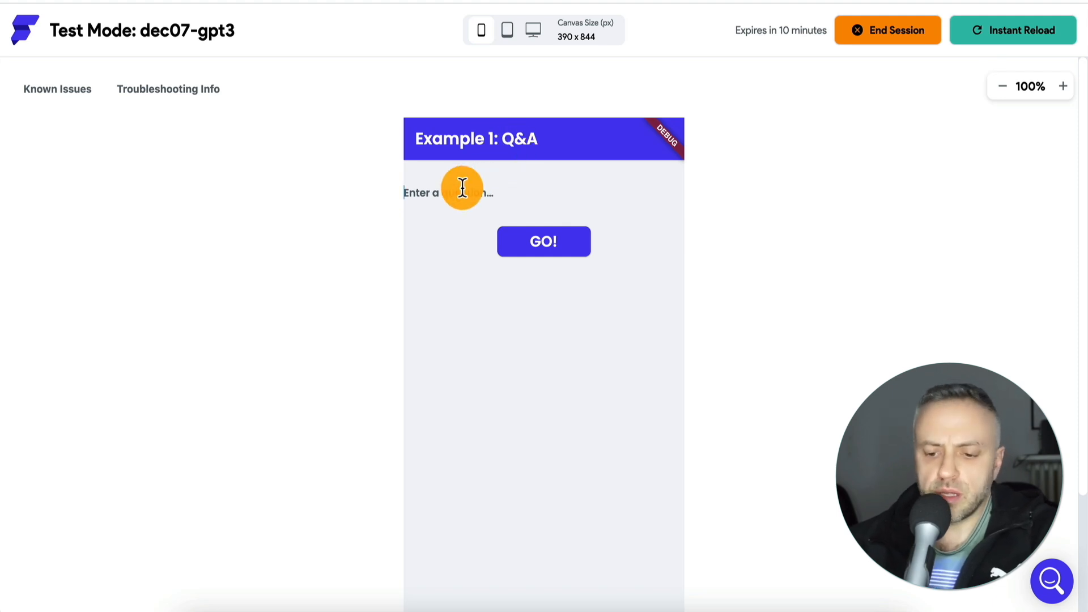
- Ask "What's 1+1?" on the test app's Q&A page and dismiss the answer
text(What's 1+1)
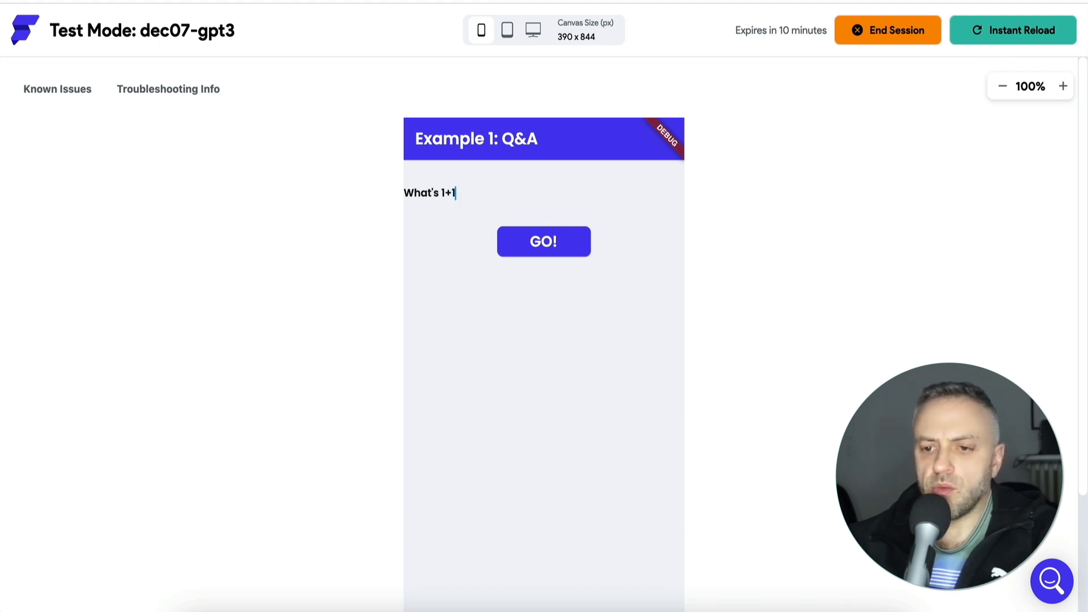
click(550, 243)
scroll(352, 317, down, 2)
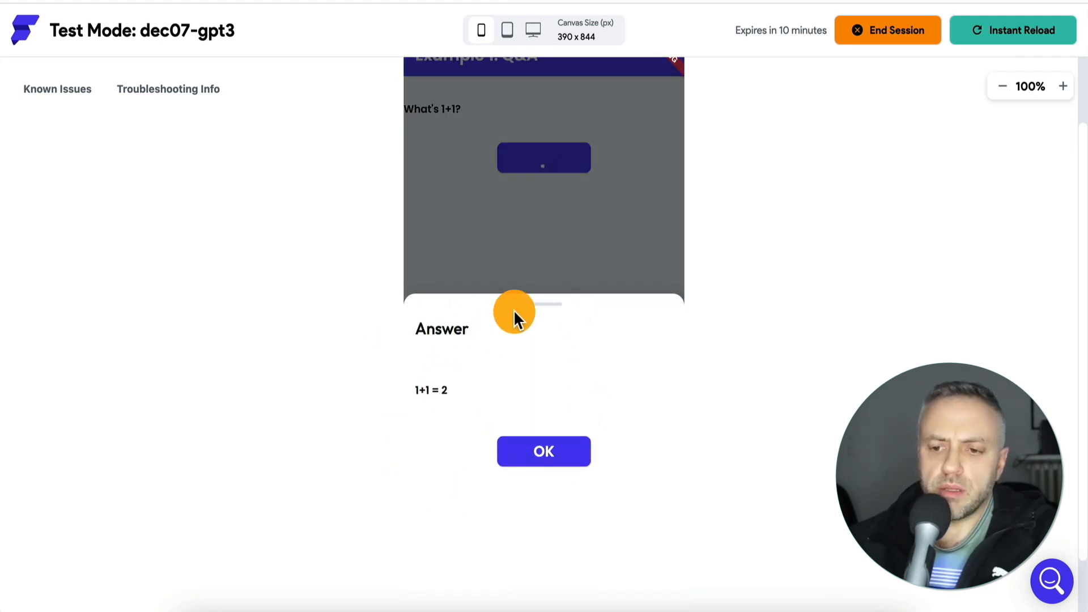
click(559, 457)
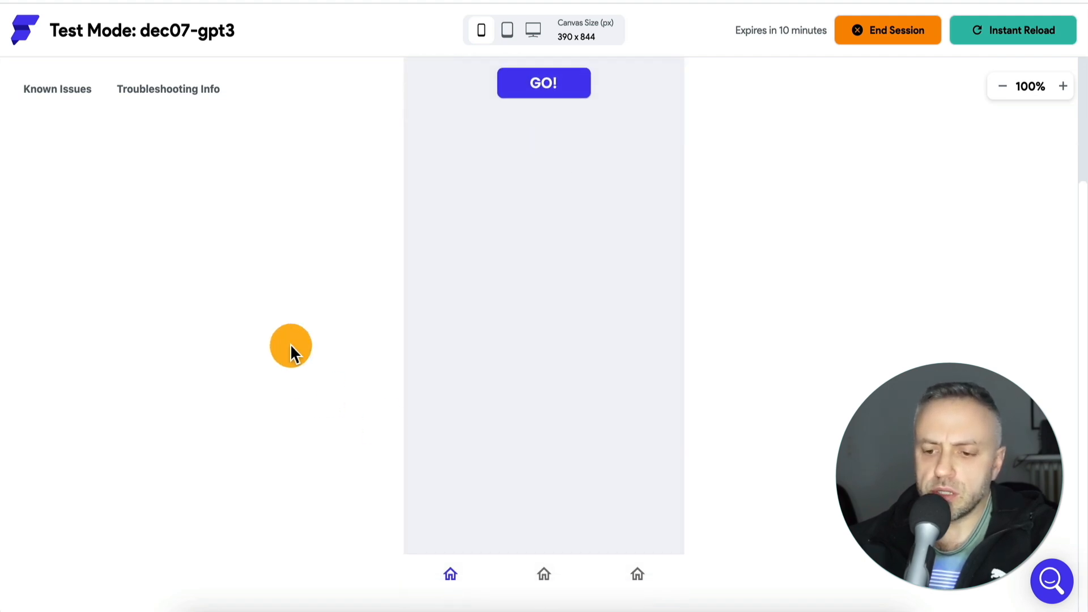
- Open the app's Summarize Text page and copy the neutron star passage from OpenAI's "TL;DR summarization" example, found by searching "sum"
click(545, 575)
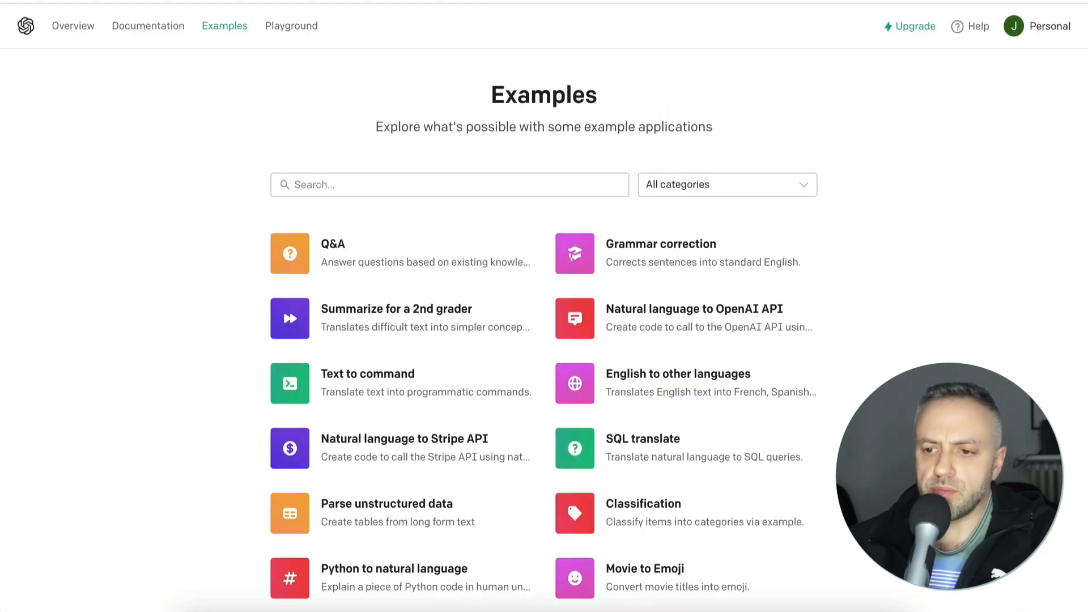
click(473, 187)
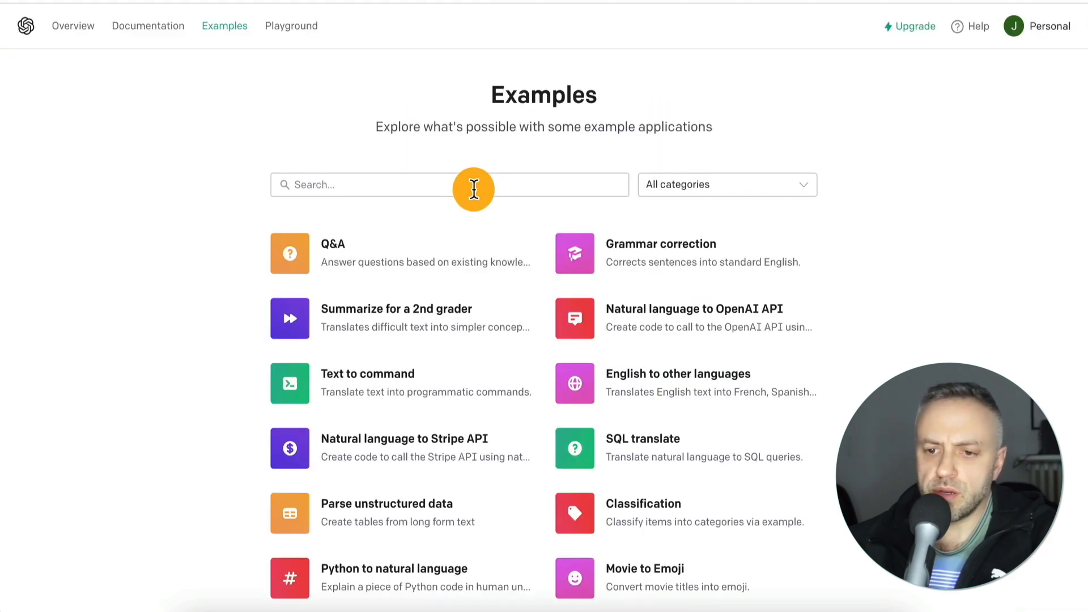
text(sum)
click(637, 236)
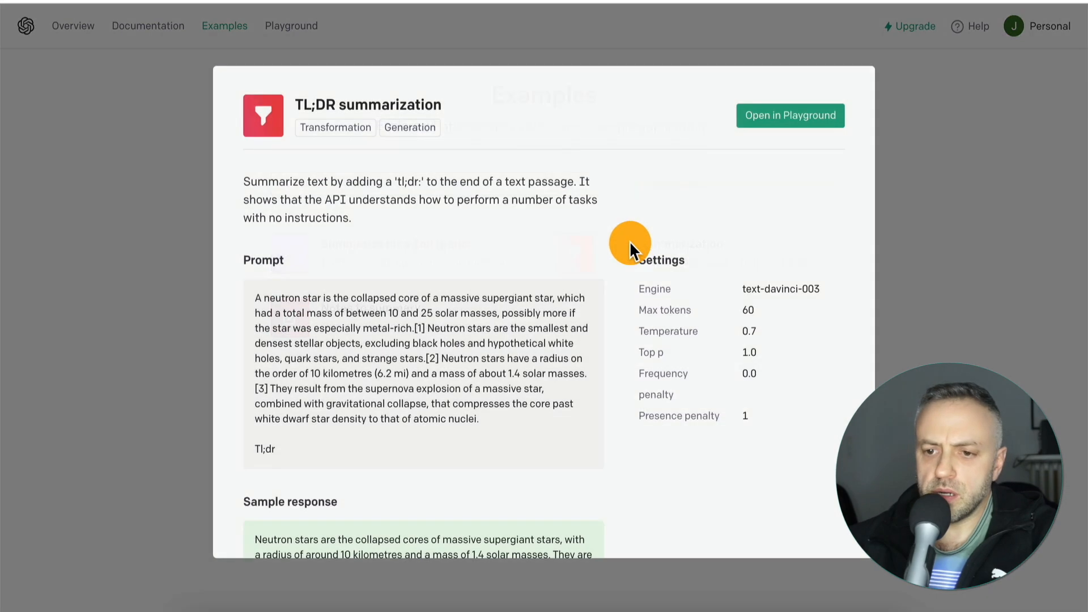
drag(256, 295, 194, 309)
click(491, 422)
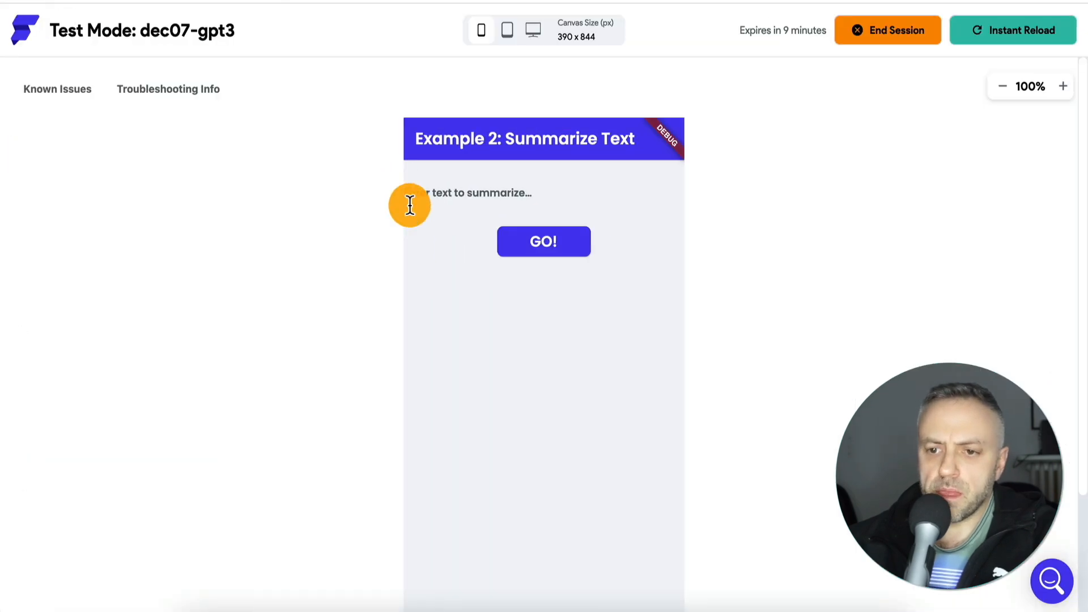
- Summarize the copied neutron star passage on the test app's Summarize Text page and dismiss the answer
click(451, 191)
text(A neutron star is the collapsed core of a massive supergiant star, which had a total mass of between 10 and 25 solar masses, possibly more if the star was especially metal-rich. Neutron stars are the smallest and densest stellar objects, excluding black holes and hypothetical white holes, quark stars, and strange stars. Neutron stars have a radius on the order of 10 kilometres (6.2 mi) and a mass of about 1.4 solar masses. They result from the supernova explosion of a massive star, combined with gravitational collapse, that compresses the core past white dwarf star density to that of atomic nuclei.)
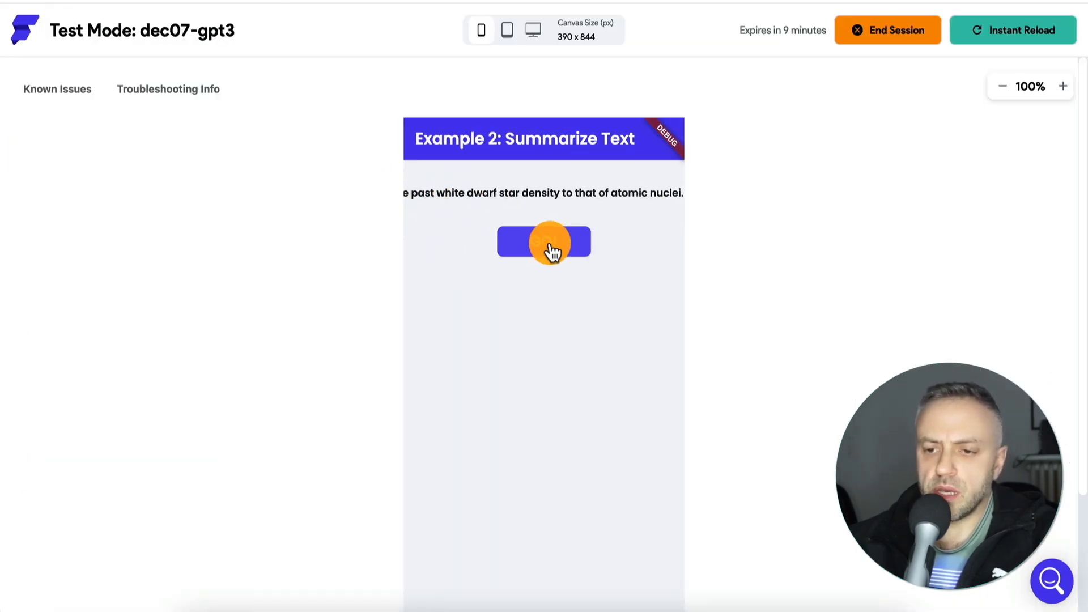
click(551, 241)
scroll(356, 317, down, 2)
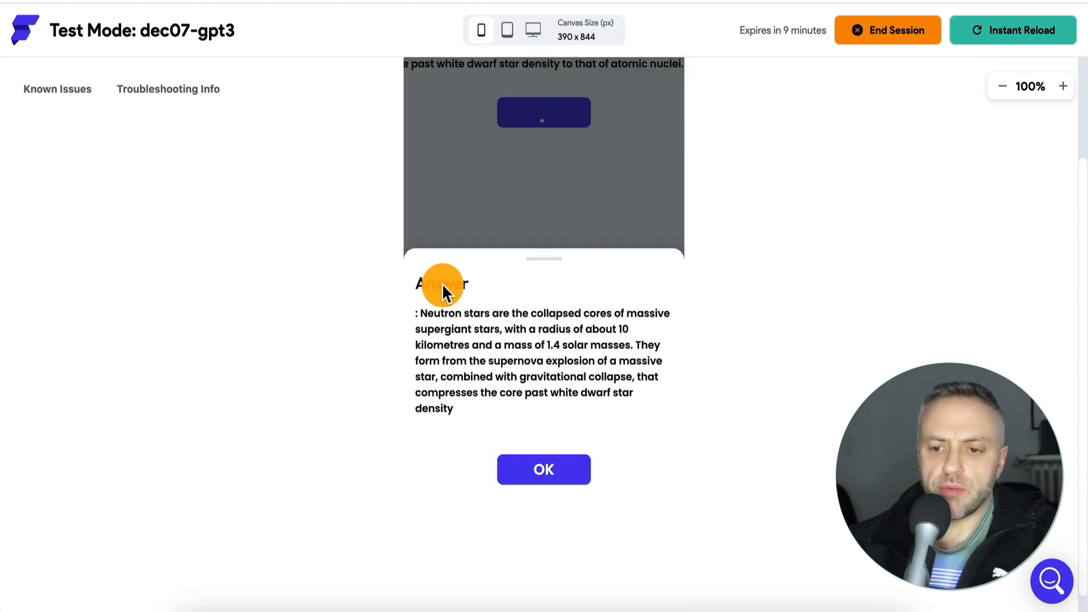
click(553, 470)
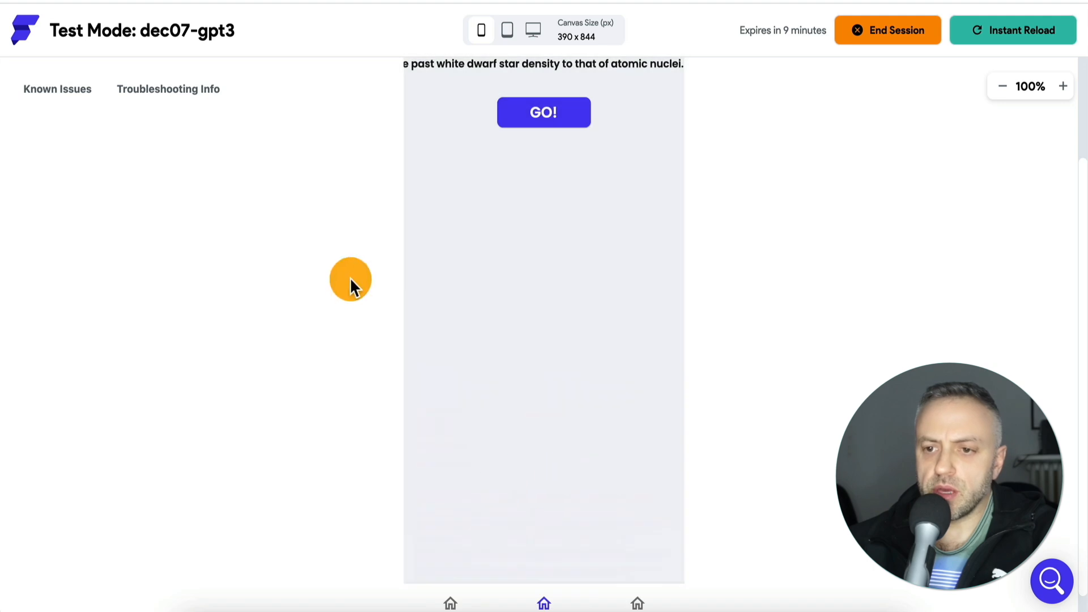
- Switch the test app to the Extract keywords page and place the cursor in its text input
scroll(349, 280, up, 2)
scroll(527, 420, down, 3)
click(634, 575)
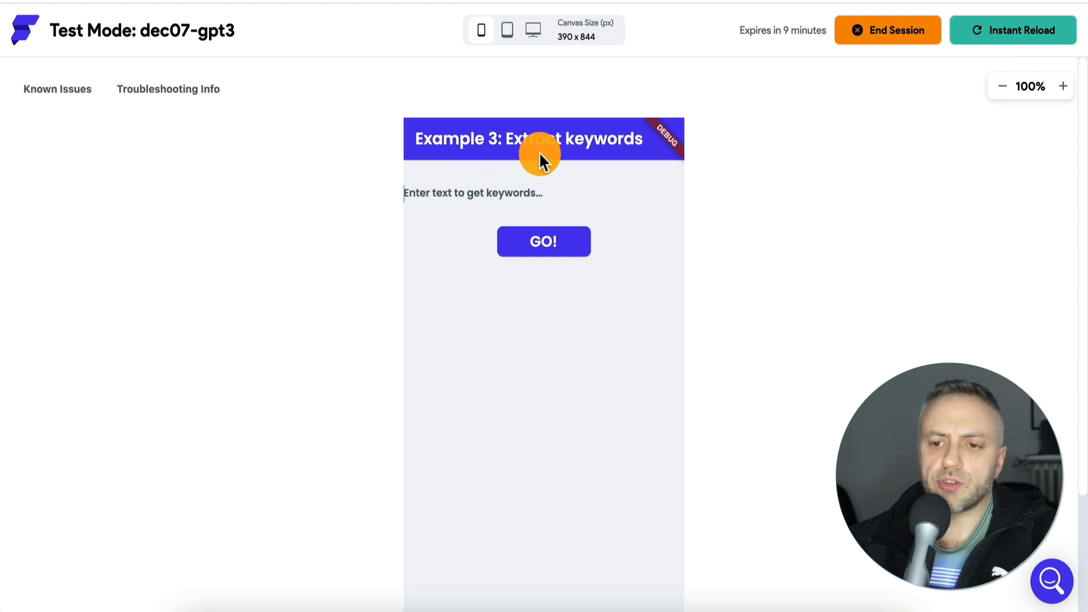
click(433, 182)
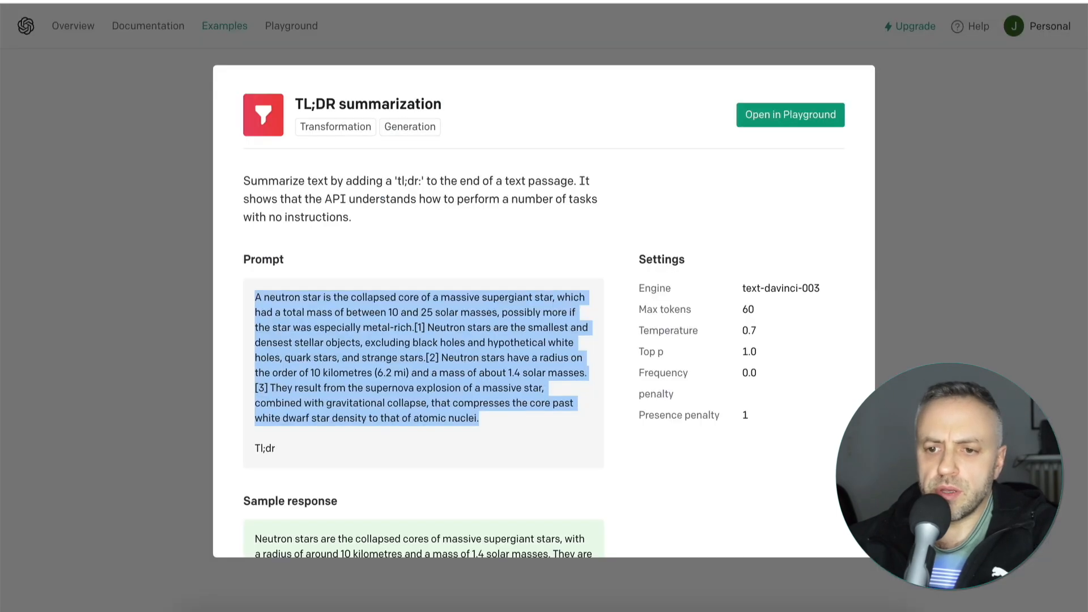
- Close the summarization example, search the OpenAI examples for "key" and open the Keywords example
click(978, 226)
click(498, 182)
key(BackSpace)
key(BackSpace)
key(BackSpace)
text(key)
click(392, 253)
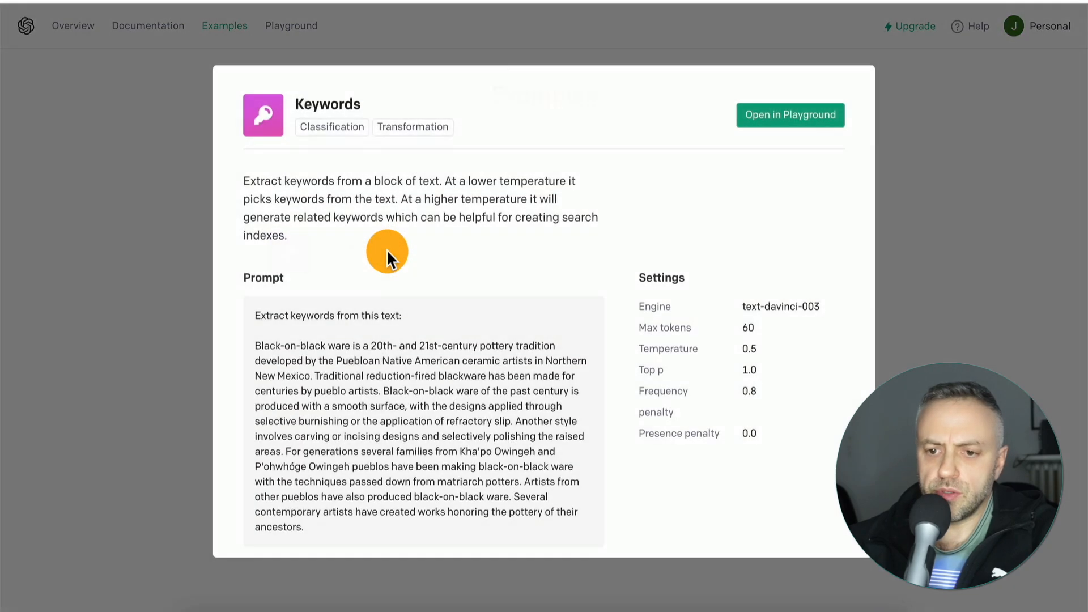
- Copy the whole black-on-black ware passage from the Keywords example's prompt, without its instruction line
drag(256, 344, 311, 589)
scroll(338, 451, down, 3)
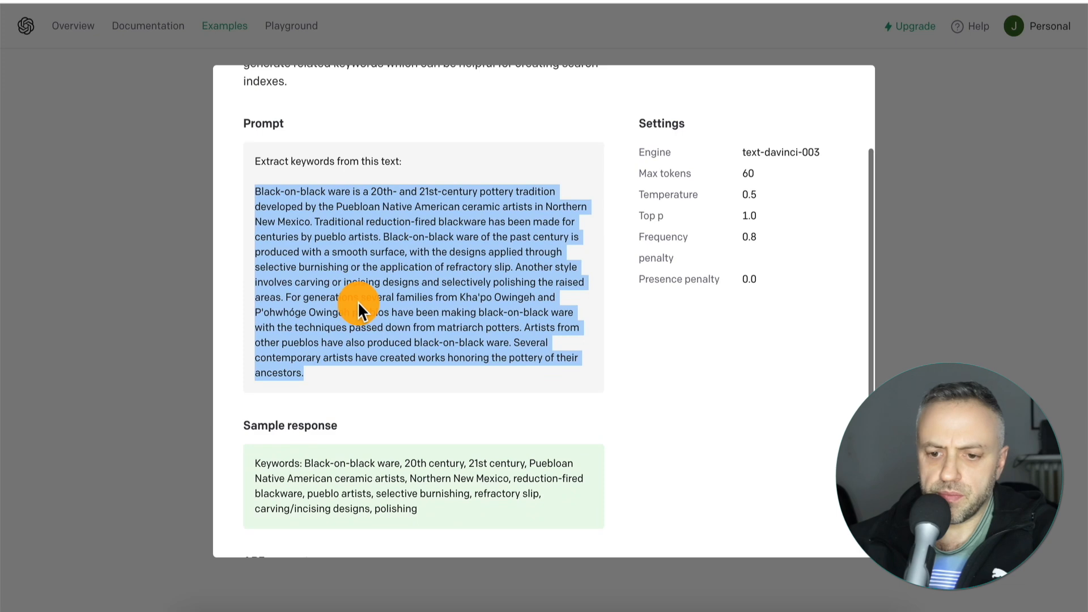
scroll(379, 257, up, 1)
- Extract keywords from the copied pottery passage on the test app's Extract keywords page and dismiss the answer
click(274, 1)
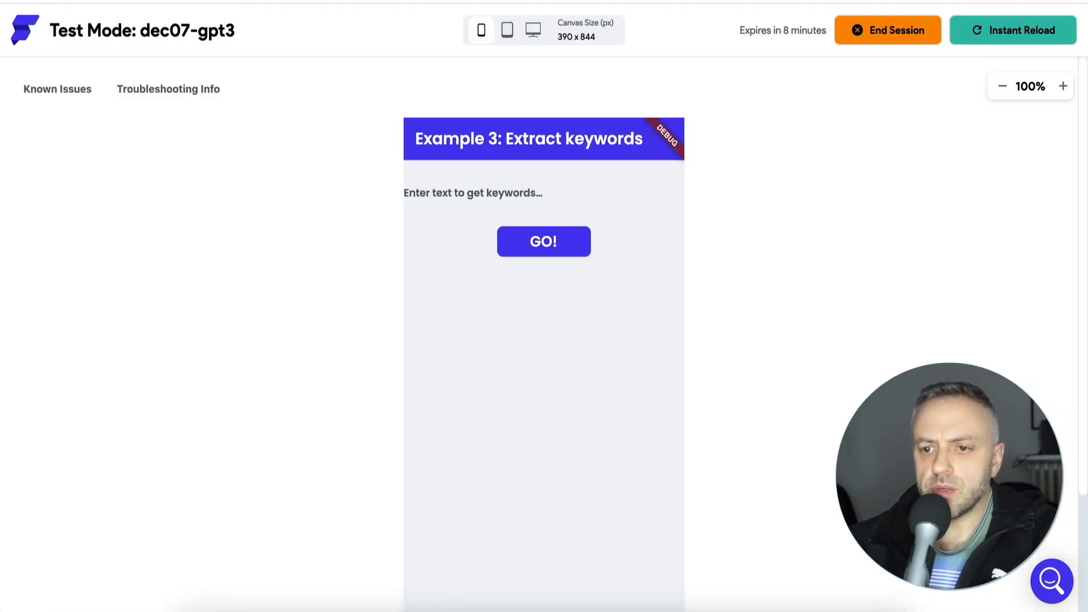
key(ctrl+v)
click(554, 243)
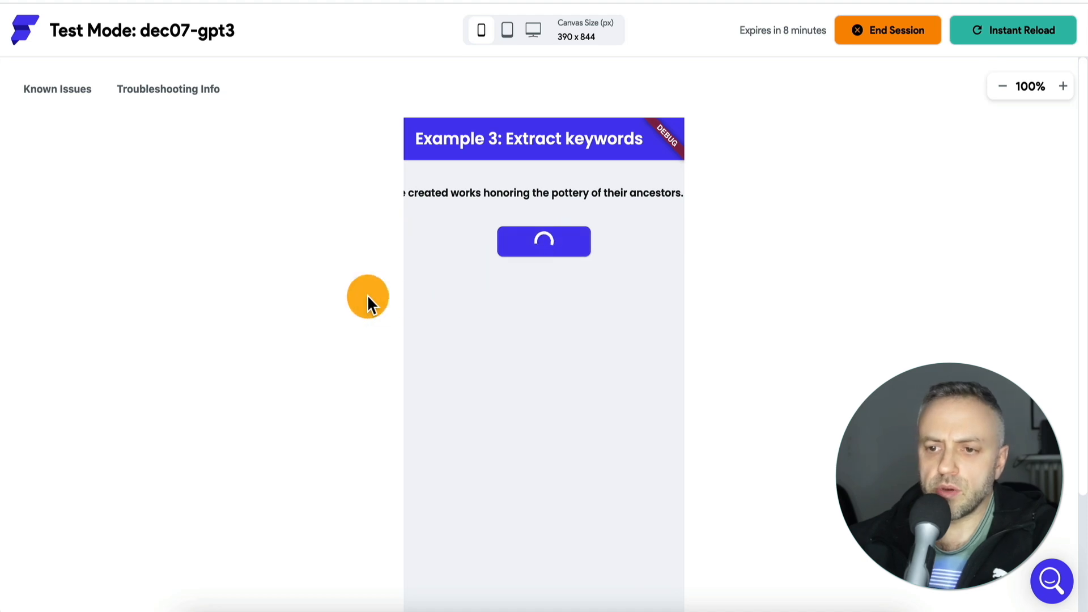
scroll(432, 426, down, 2)
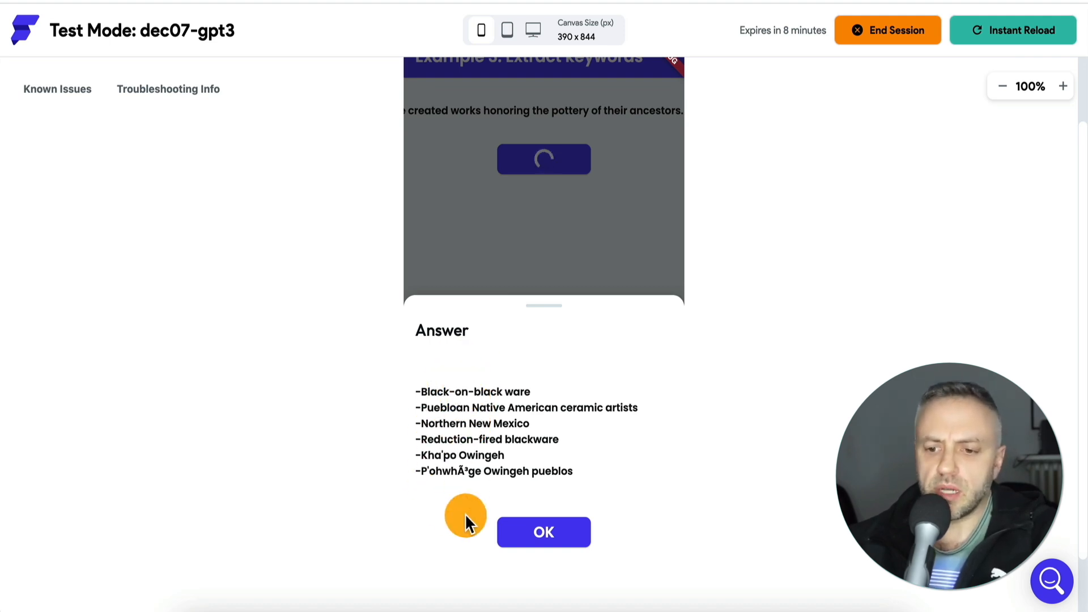
click(541, 535)
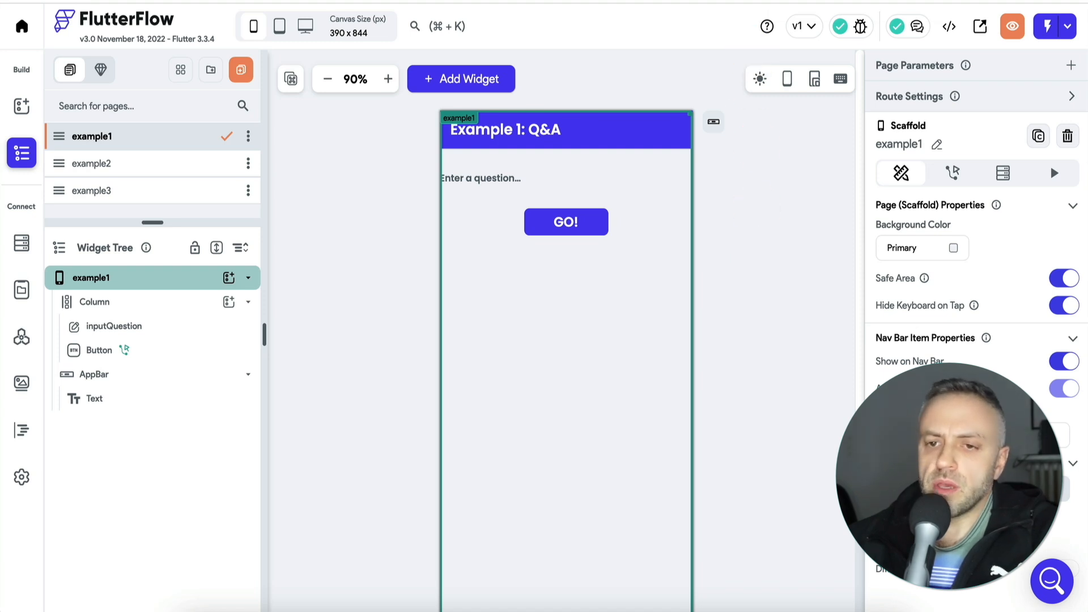
- Switch from the FlutterFlow project to the OpenAI Overview page
click(821, 0)
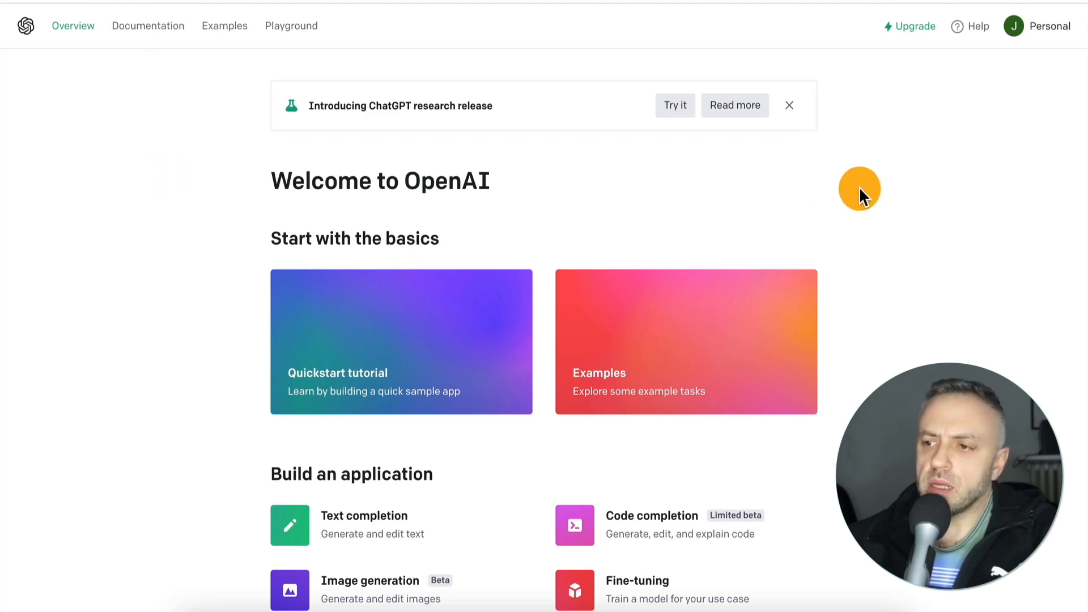
- Open the OpenAI account options, switch to the FlutterFlow project and open its API calls
click(1018, 41)
click(975, 147)
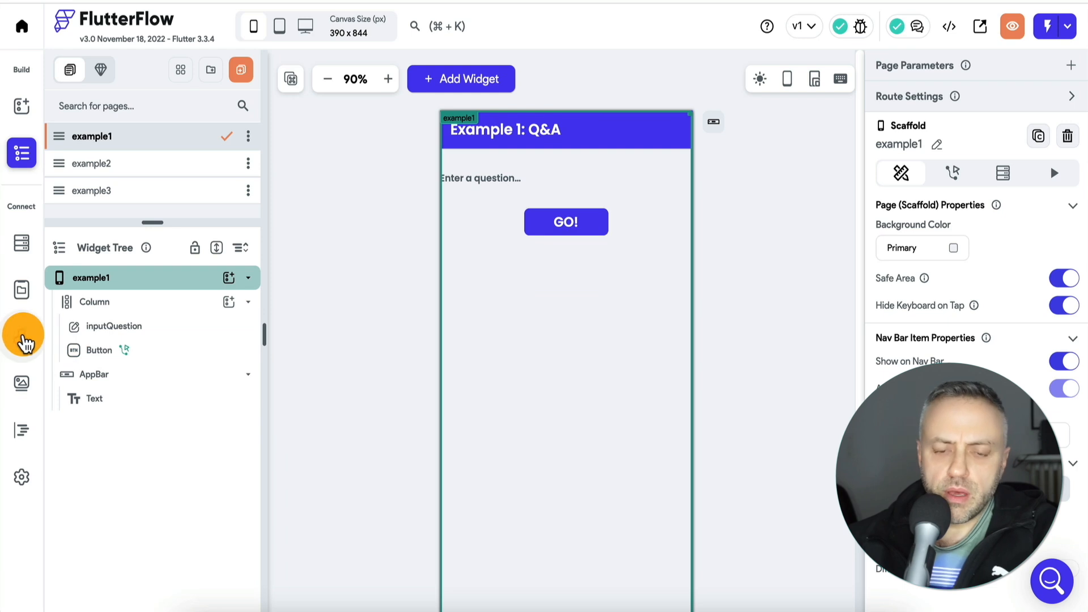
click(23, 343)
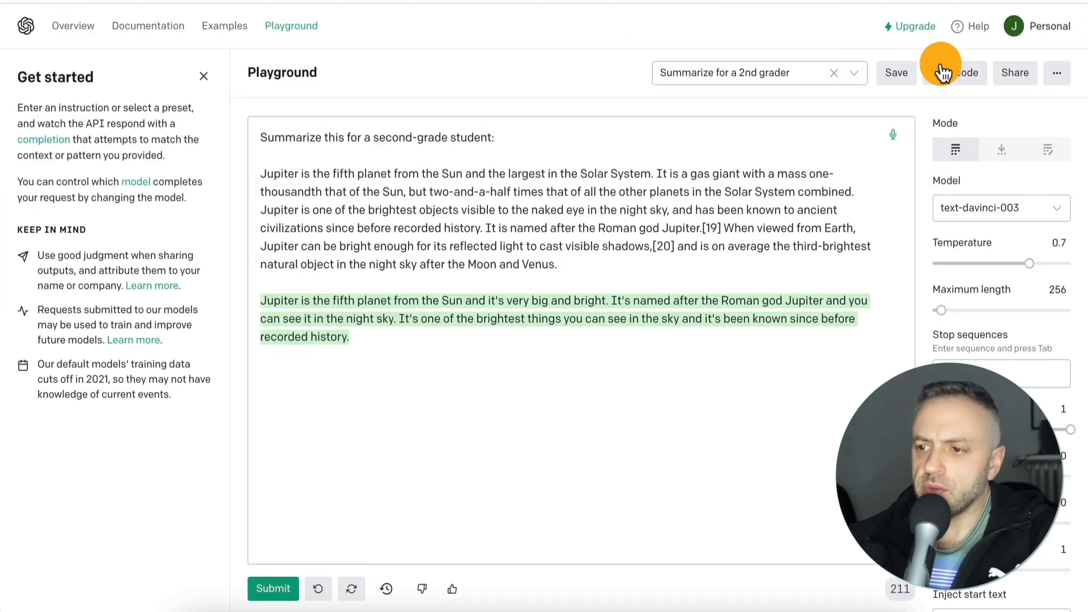
- View the Playground code for the second-grade summarization prompt and examine its header lines, JSON body and API key placeholder
click(955, 73)
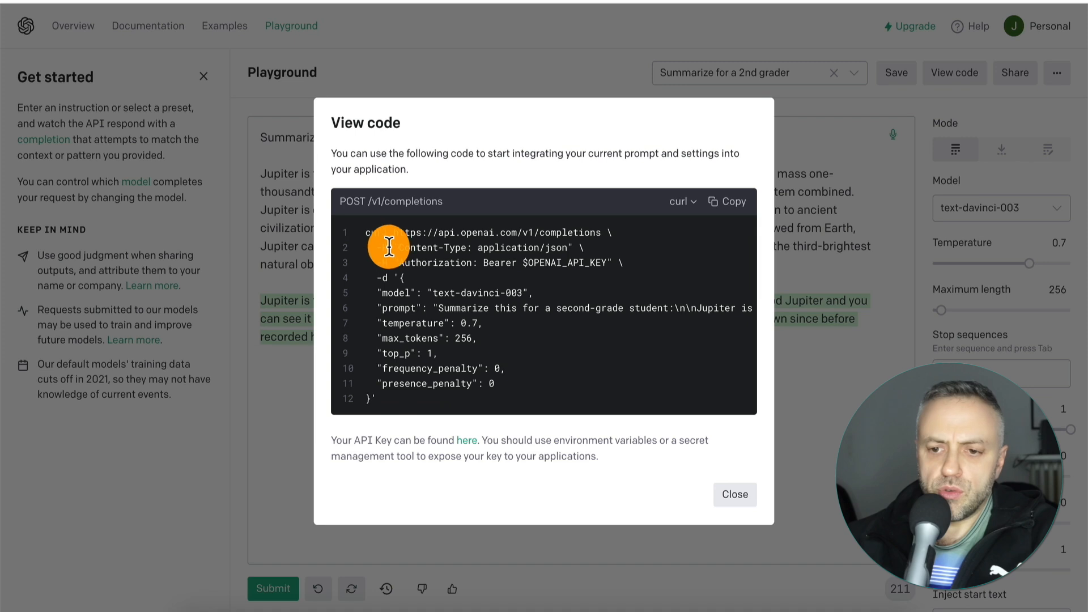
drag(376, 247, 623, 263)
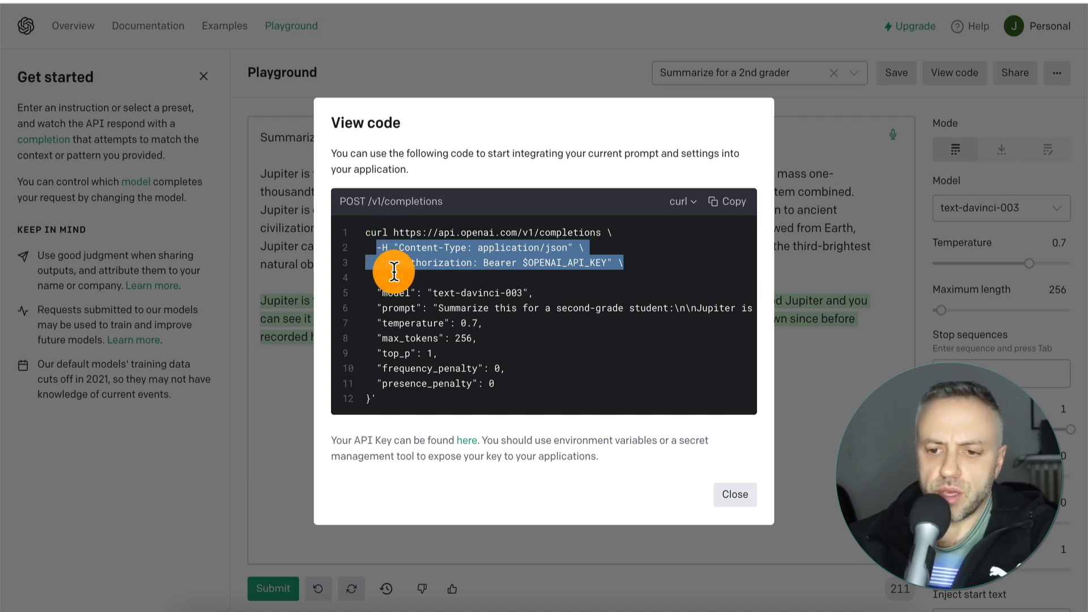
click(375, 276)
drag(375, 276, 378, 403)
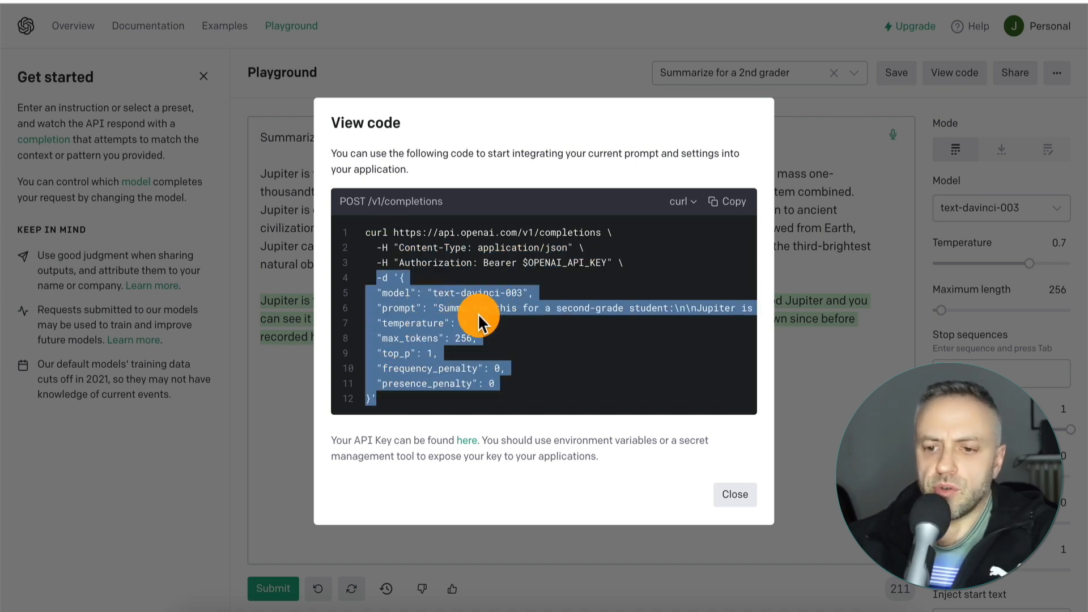
click(436, 308)
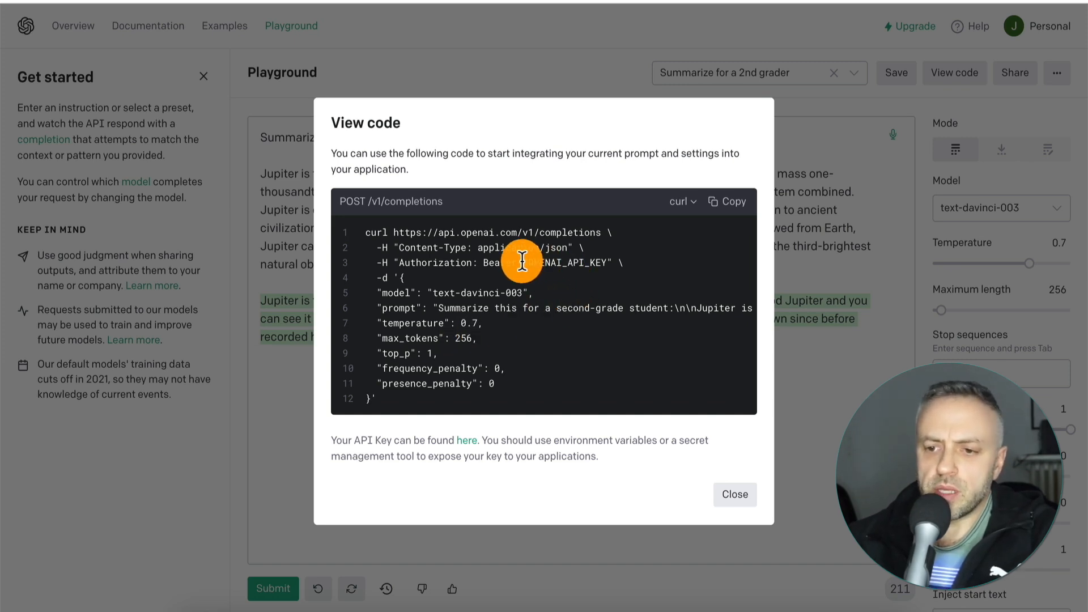
drag(522, 263, 611, 261)
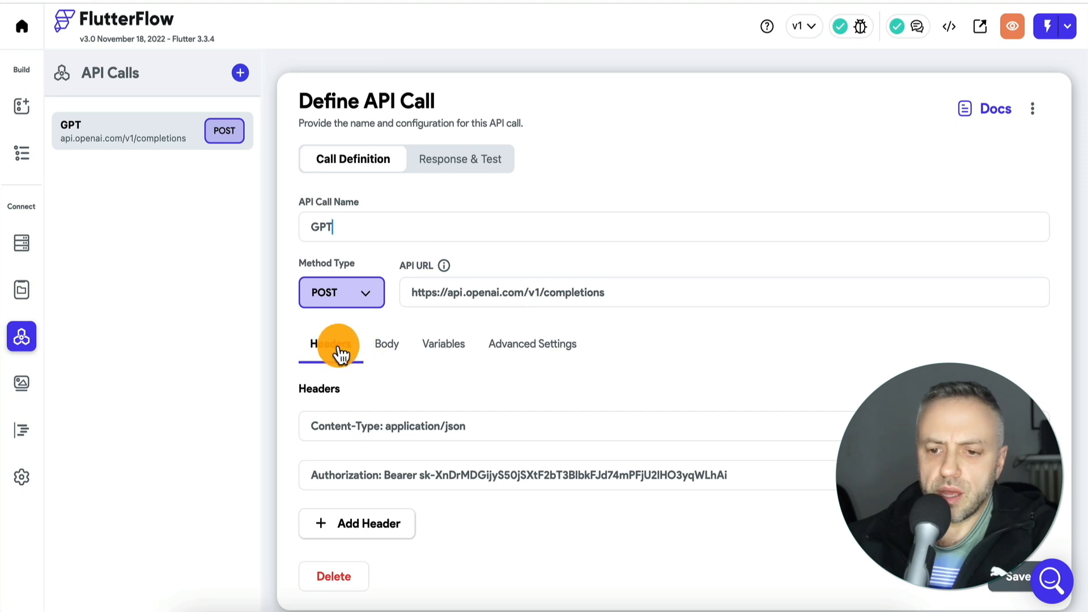
- Review the body, variables and headers in the definition of FlutterFlow's GPT API call
click(385, 347)
scroll(524, 428, down, 3)
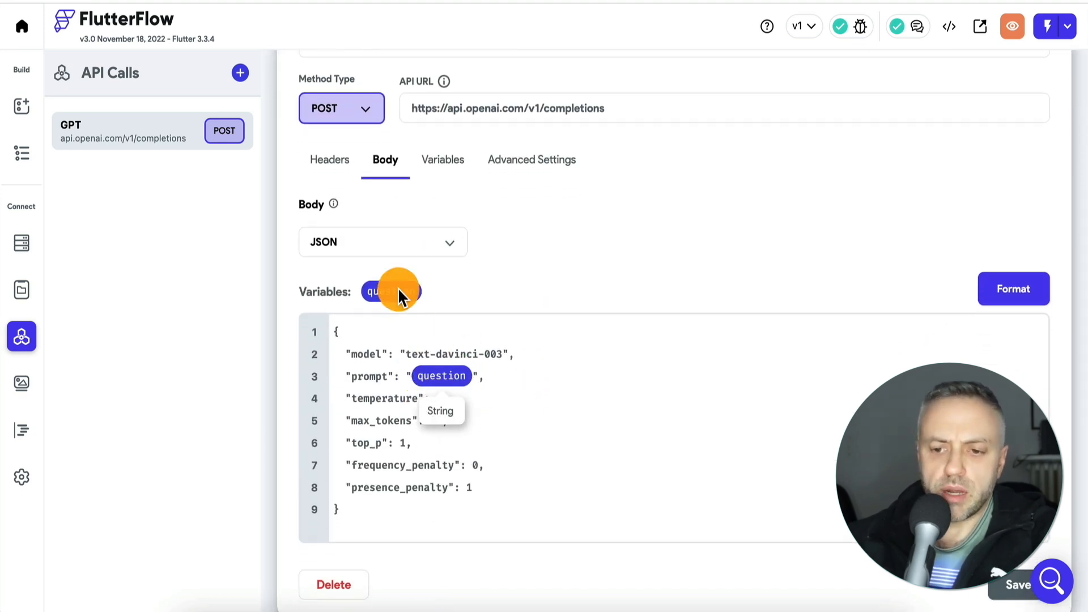
click(452, 162)
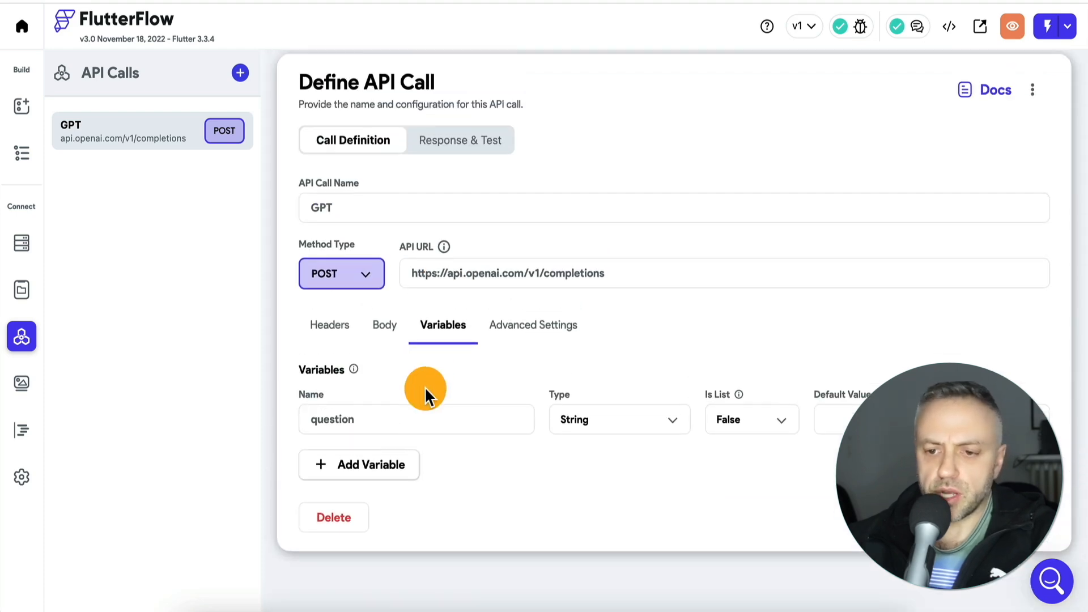
click(384, 350)
scroll(382, 346, down, 3)
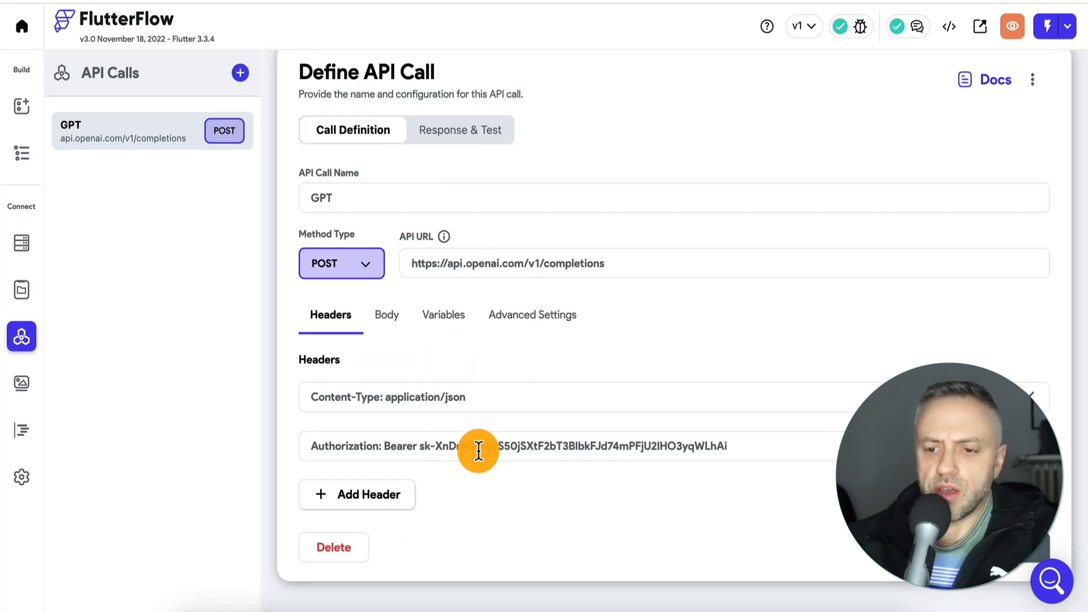
- Examine the GPT call's test response for the question "what's 1+1?", including the returned answer text
click(477, 138)
click(460, 267)
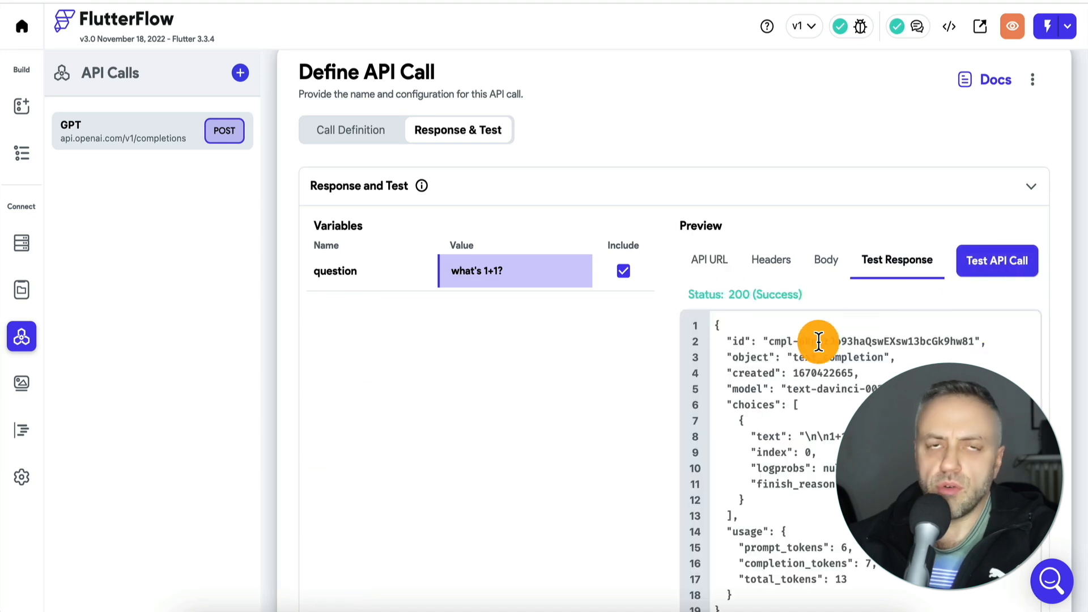
scroll(622, 454, down, 3)
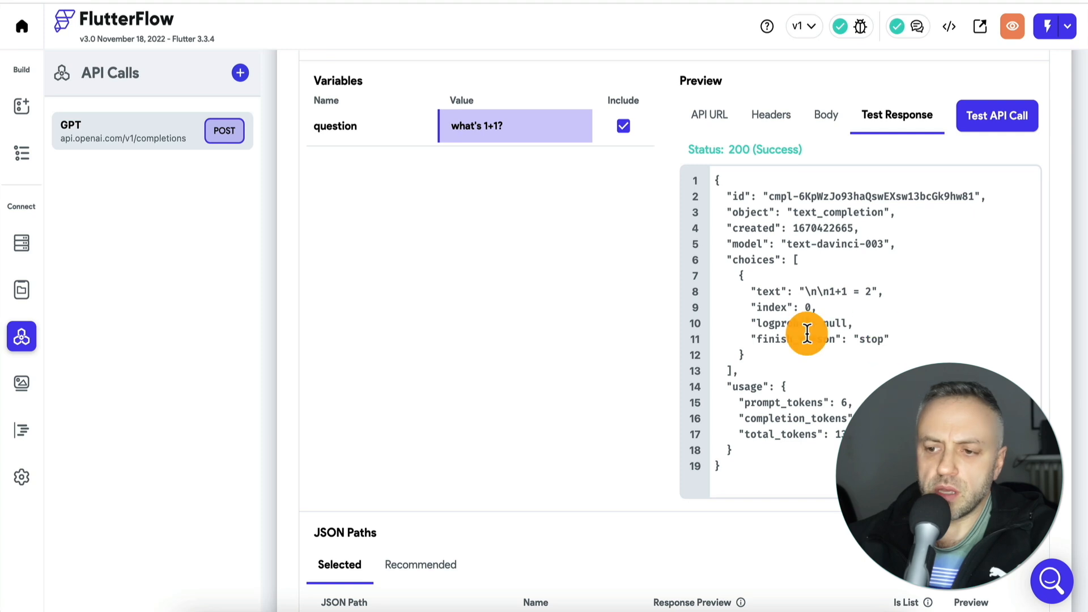
drag(808, 292, 879, 293)
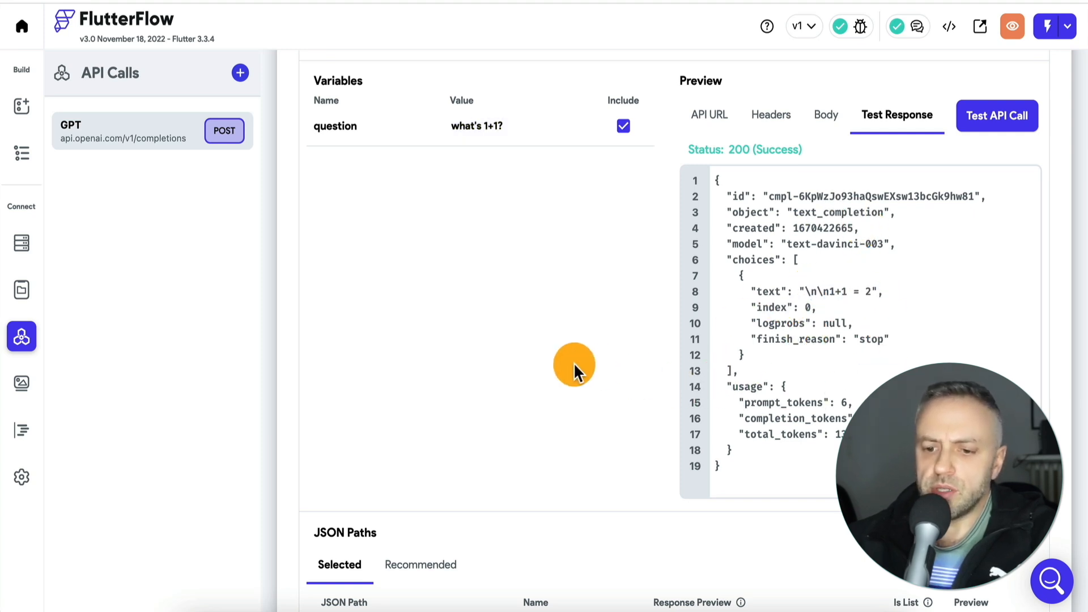
scroll(573, 364, down, 3)
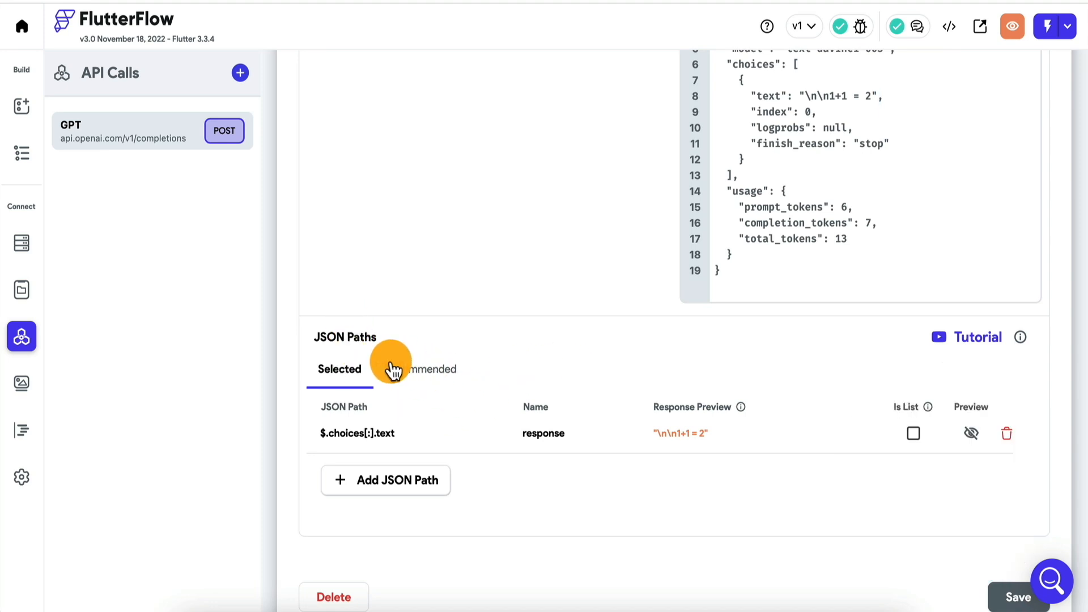
- Remove the $.choices[:].text JSON path from the call's selection and select it again among the recommended paths
click(424, 373)
scroll(563, 346, down, 3)
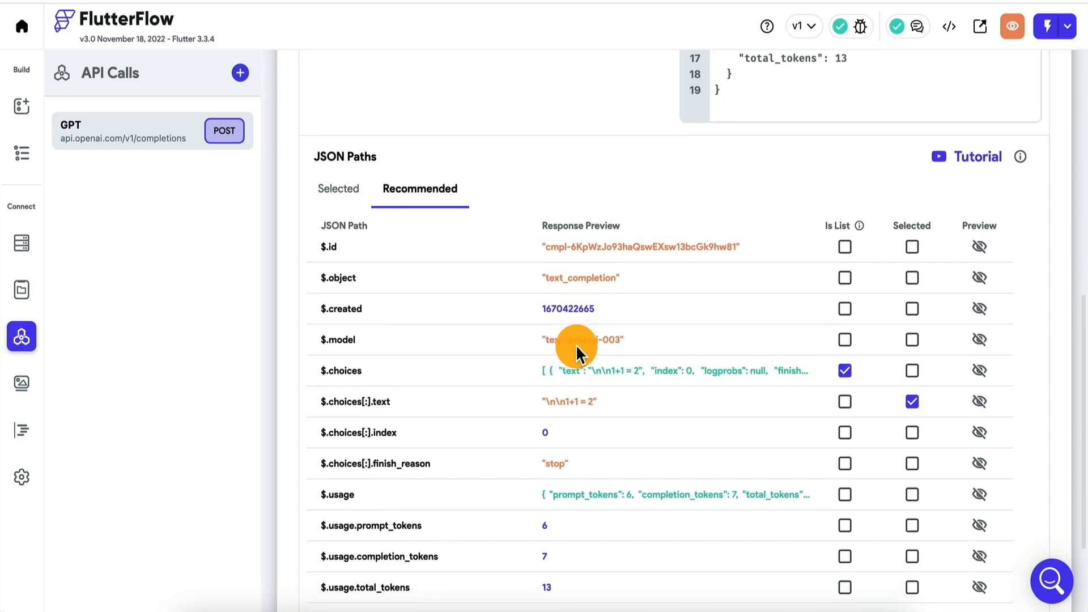
click(912, 401)
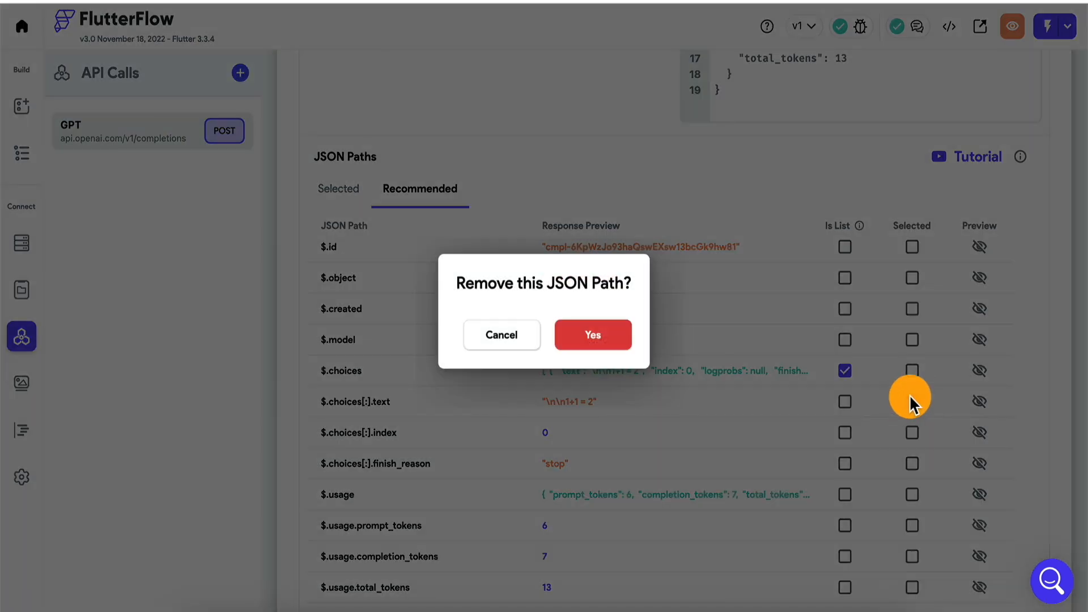
click(595, 342)
scroll(739, 518, down, 4)
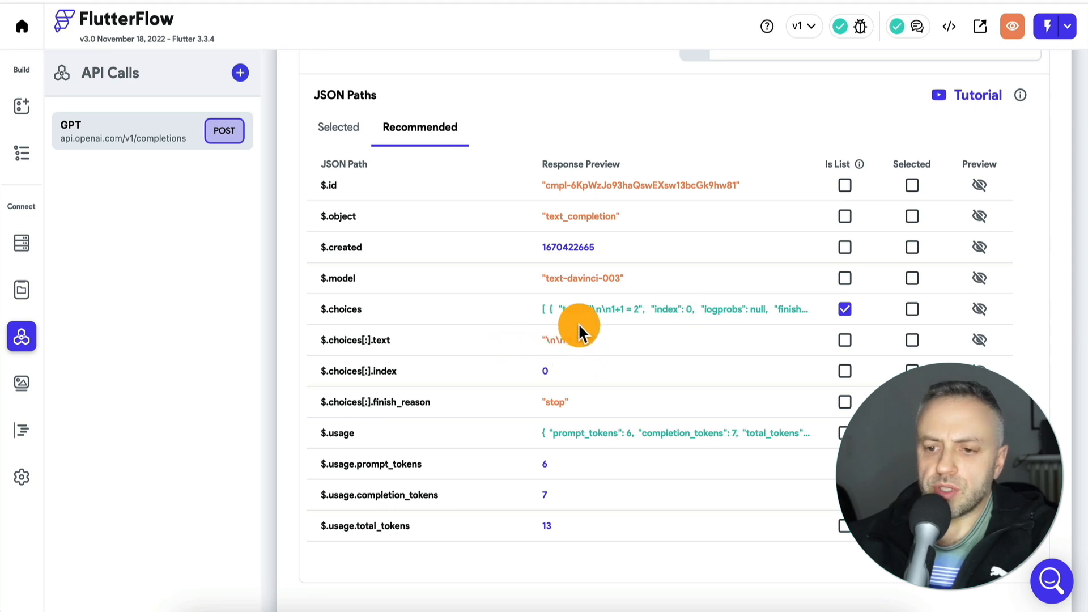
click(913, 340)
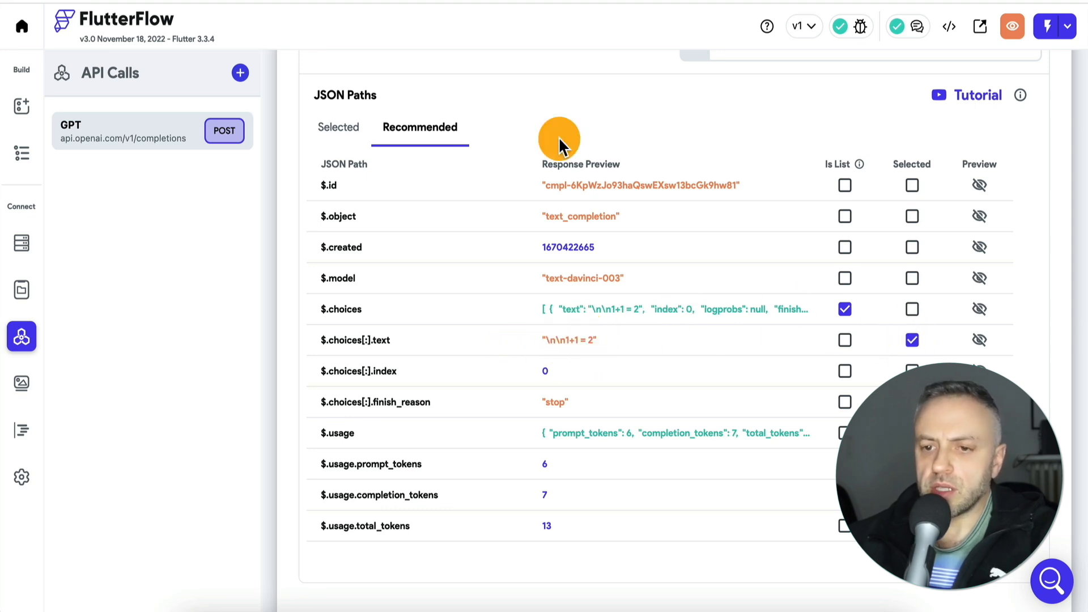
- Name the selected $.choices[:].text JSON path "response" and save the GPT API call
click(338, 127)
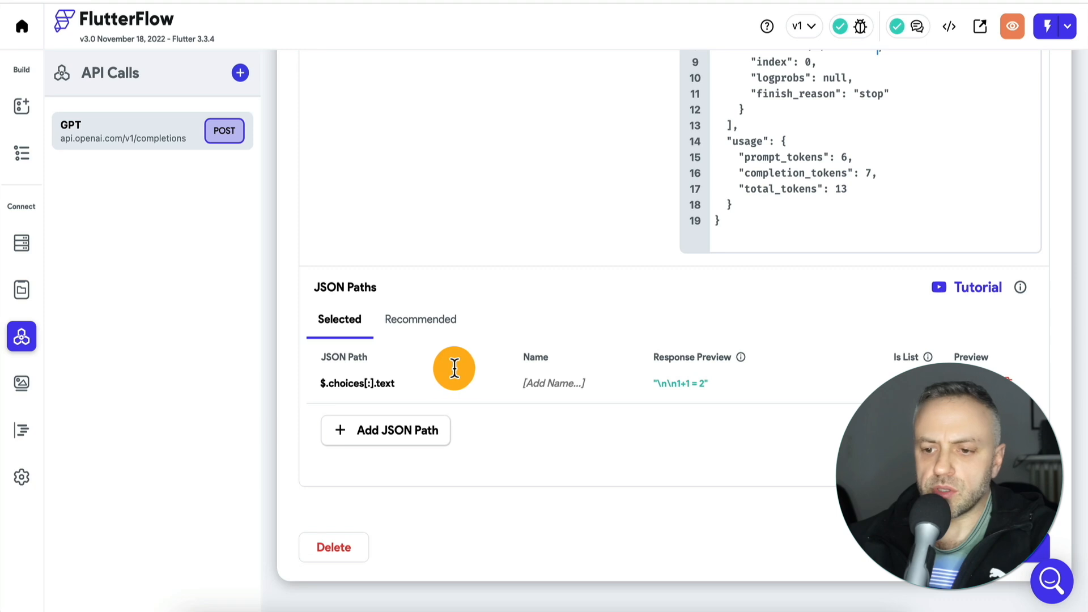
click(538, 383)
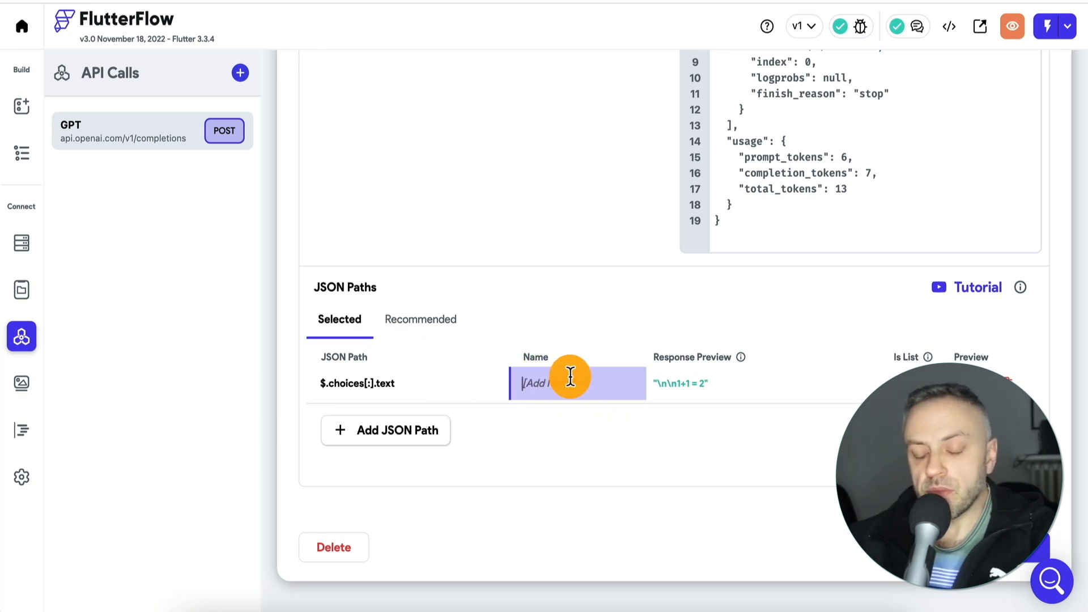
text(response)
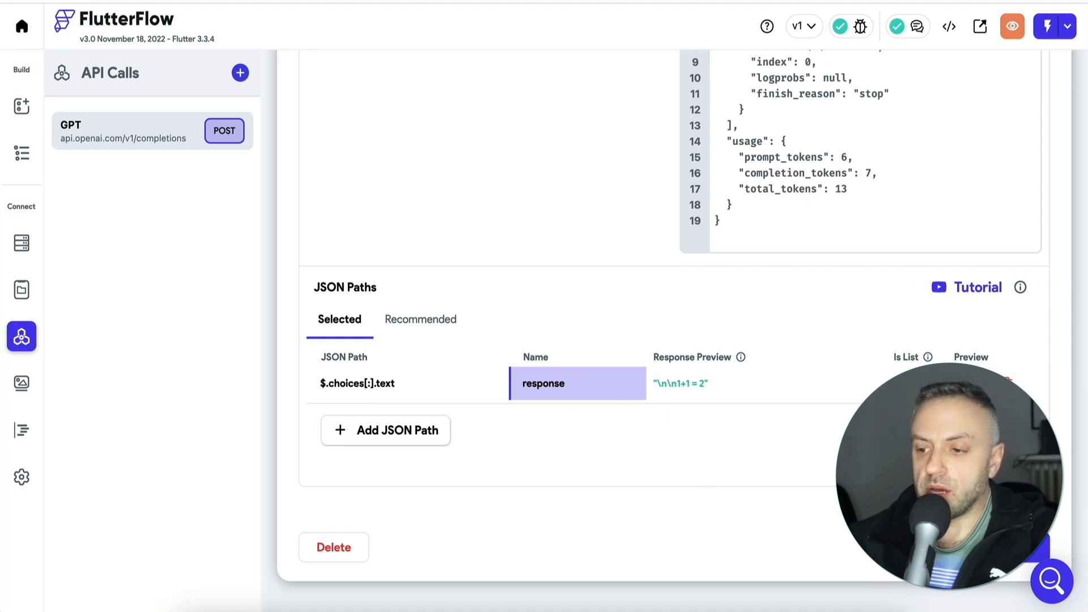
click(1014, 552)
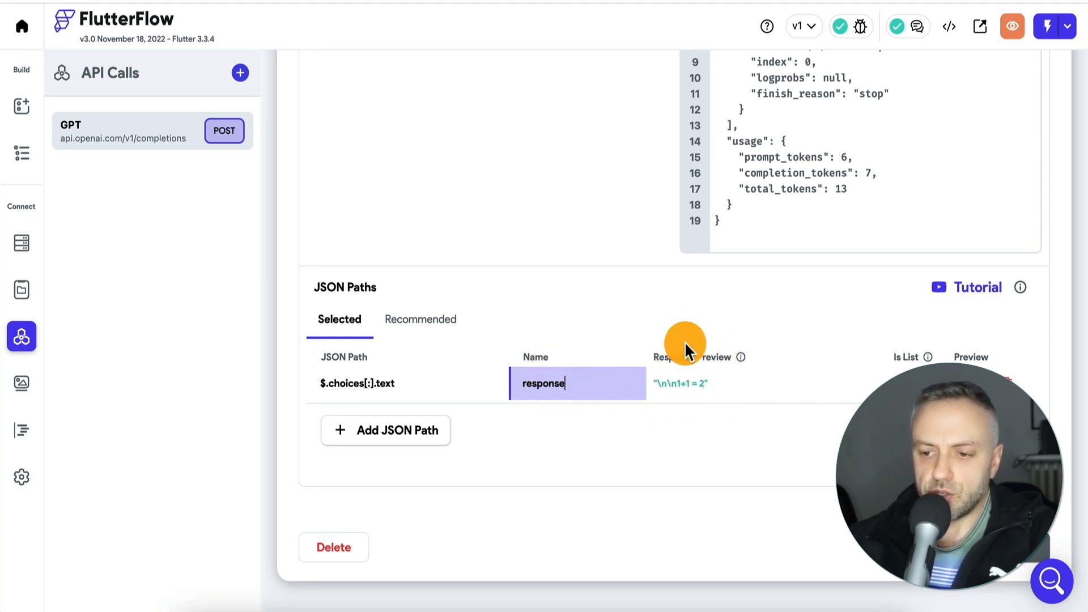
- Check the response path's preview type and compare the call's recommended and selected JSON paths
mouse_move(693, 385)
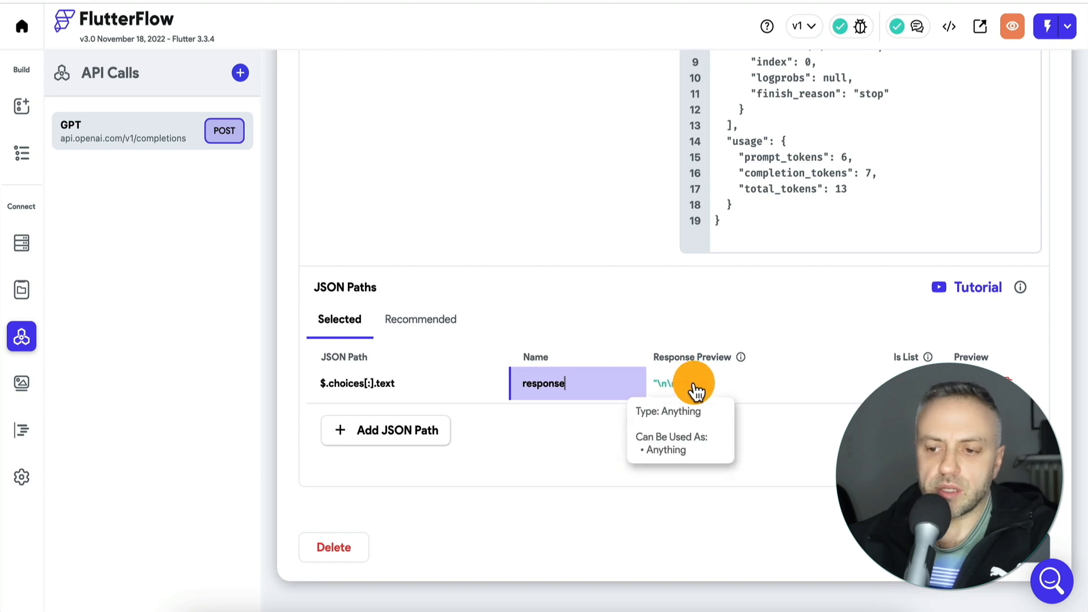
click(432, 315)
scroll(433, 316, down, 5)
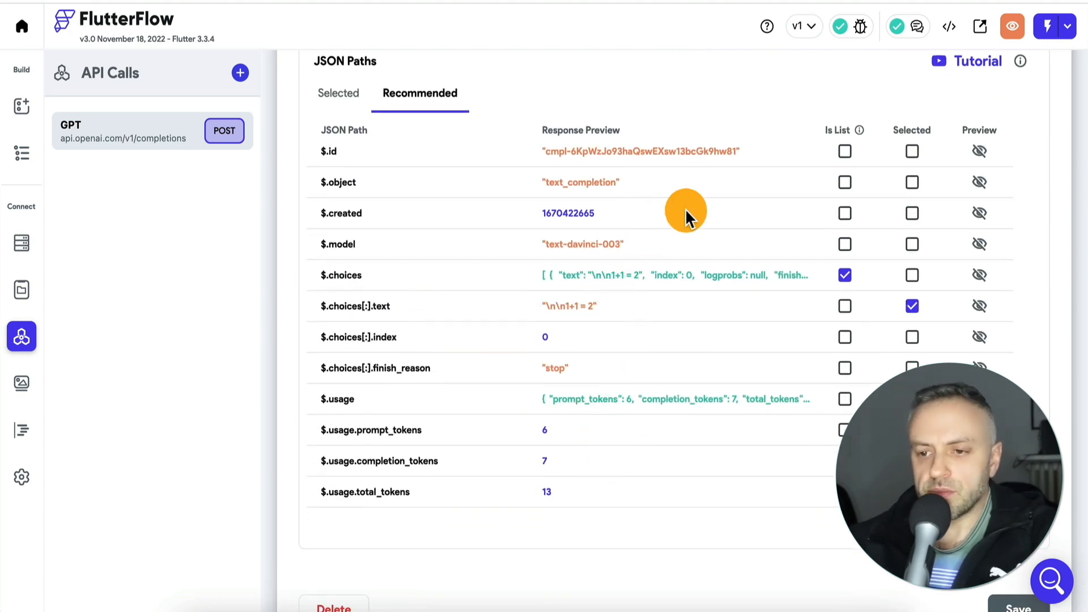
click(341, 92)
scroll(477, 216, up, 5)
scroll(457, 198, down, 4)
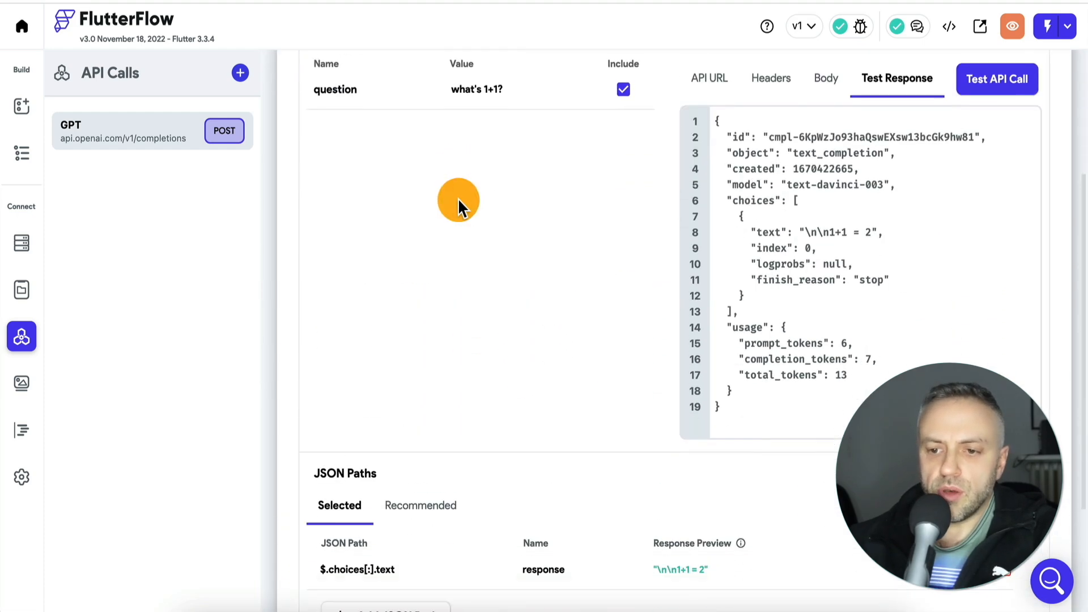
- Return to the example1 page and inspect its question text field and GO! button
click(25, 107)
click(27, 152)
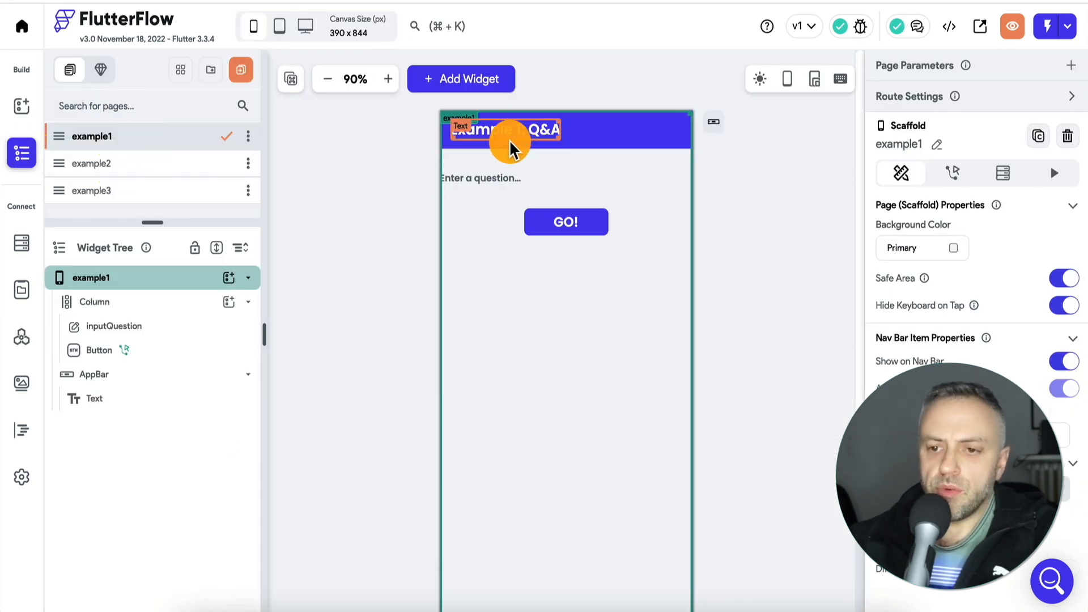
click(477, 184)
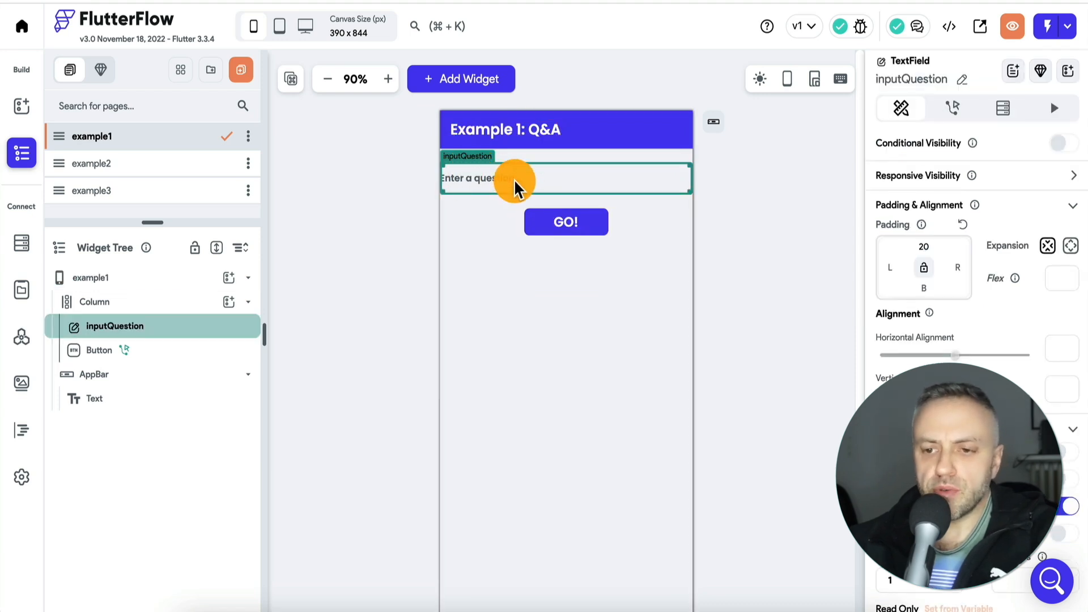
click(564, 229)
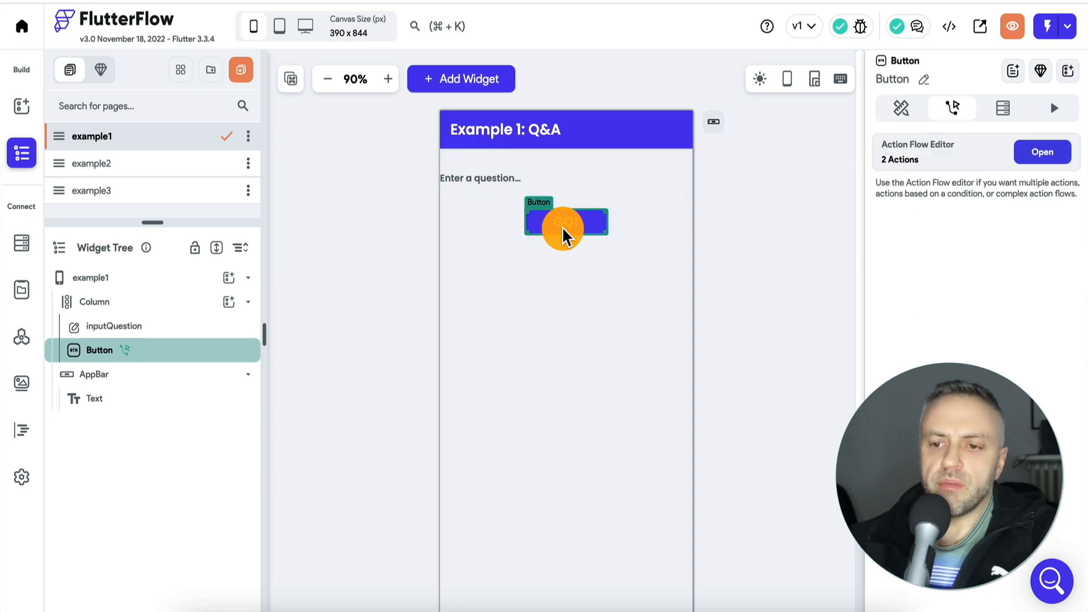
click(504, 176)
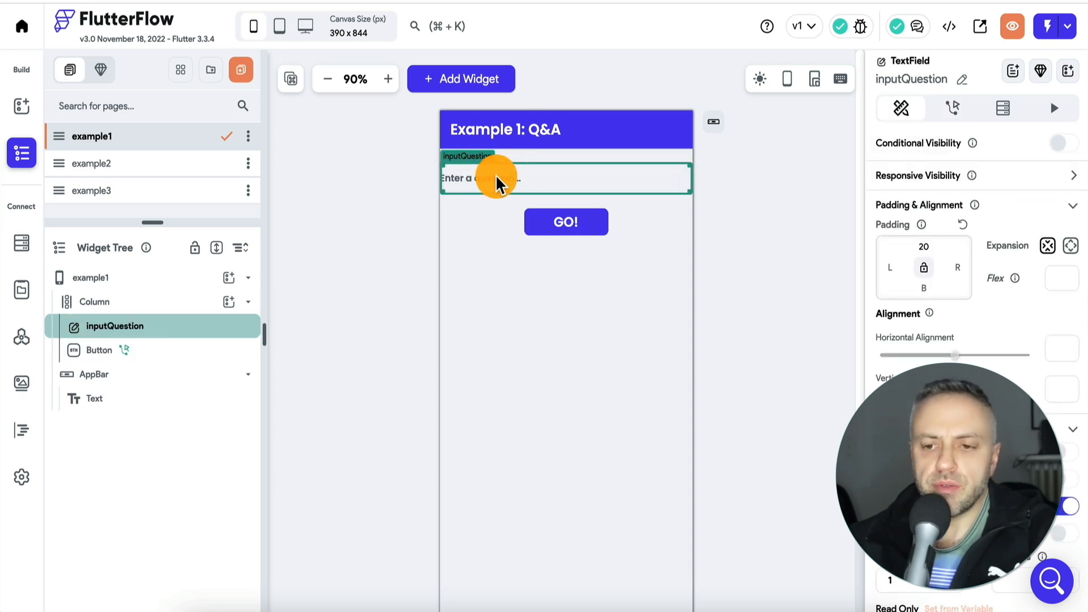
- In the GO! button's action flow, set the GPT backend call's question variable to the inputQuestion widget state
click(564, 227)
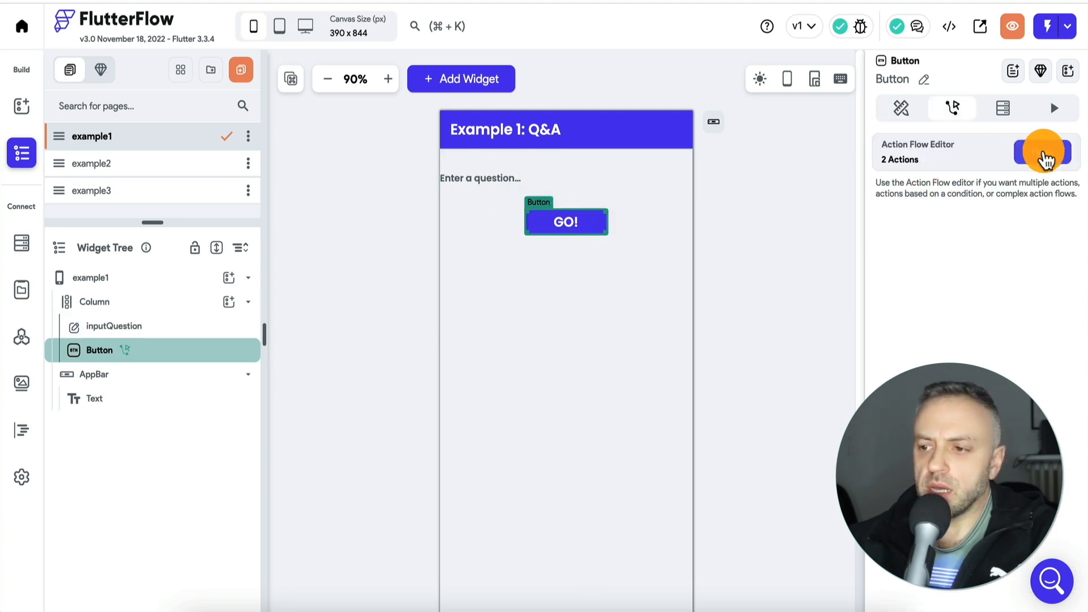
click(1042, 154)
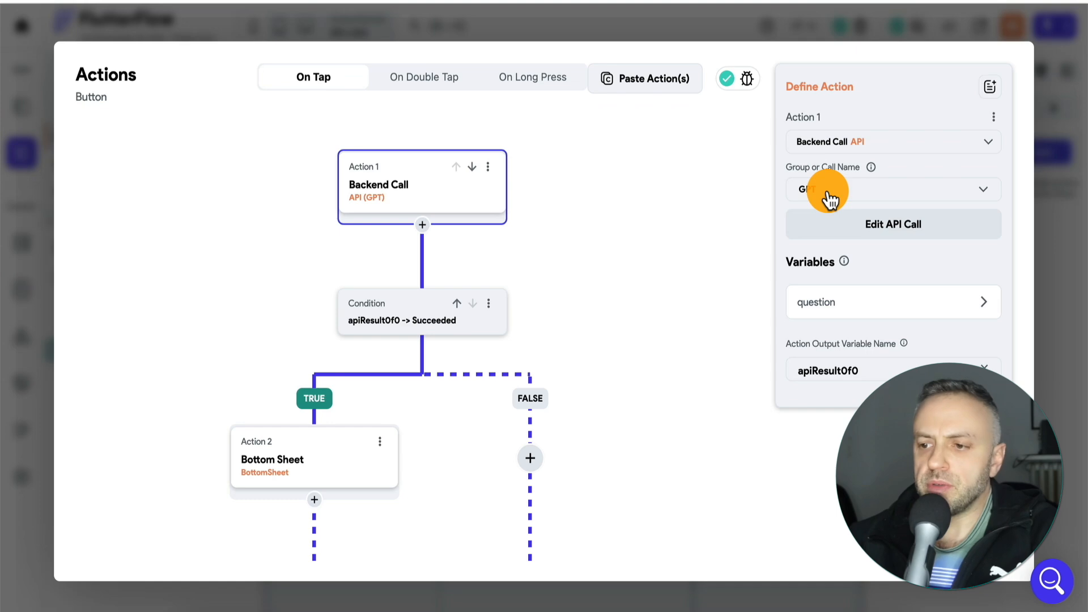
click(833, 306)
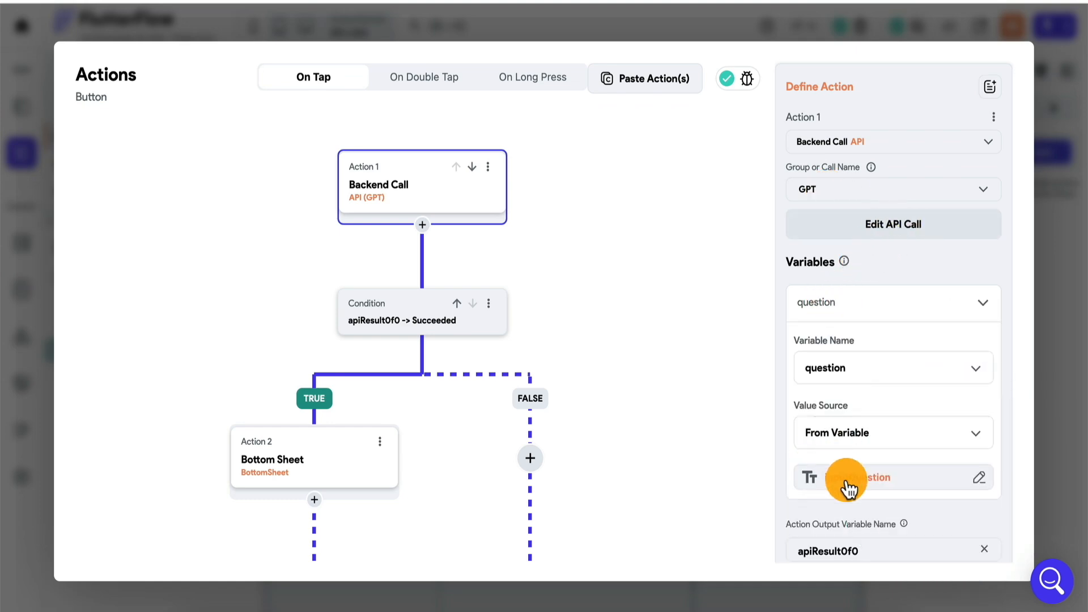
click(848, 487)
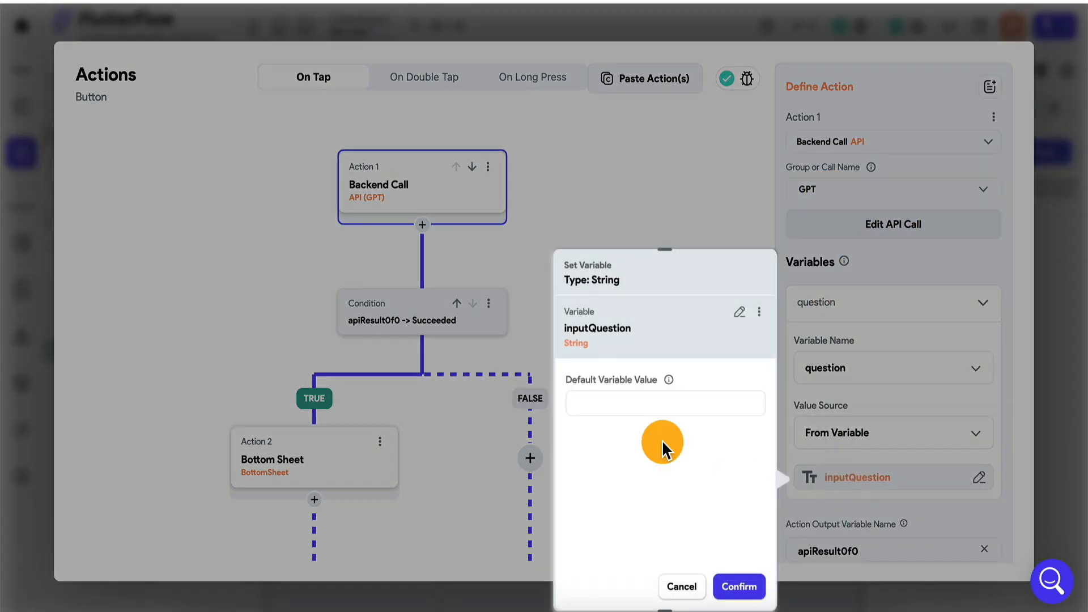
click(741, 320)
click(639, 405)
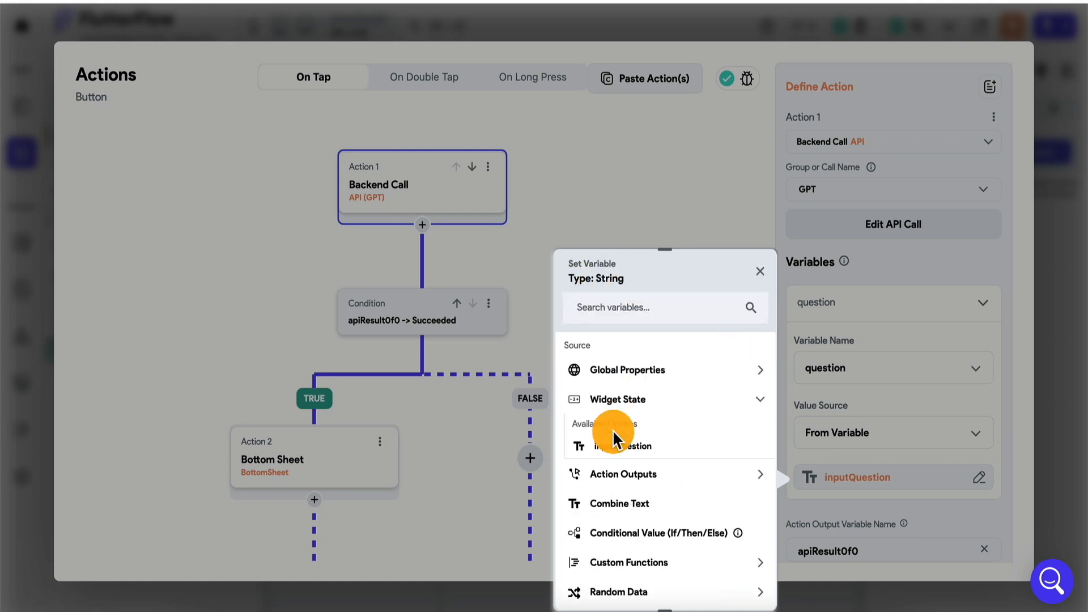
click(623, 447)
click(742, 589)
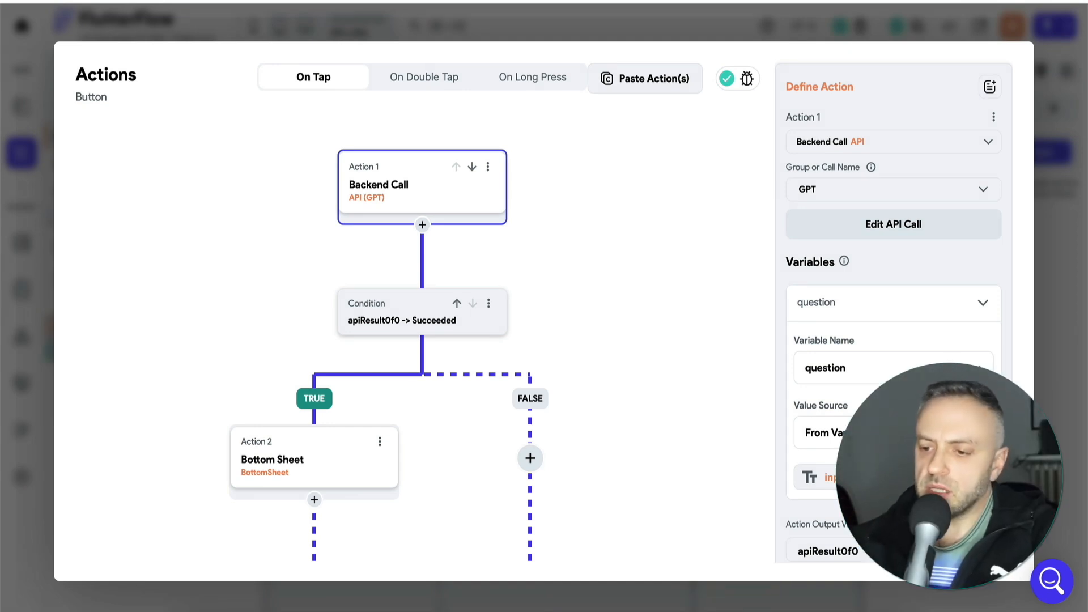
- Review the GO! button's action flow and inspect the text parameter passed to the Bottom Sheet action after a successful GPT call
scroll(731, 393, down, 5)
scroll(687, 396, up, 5)
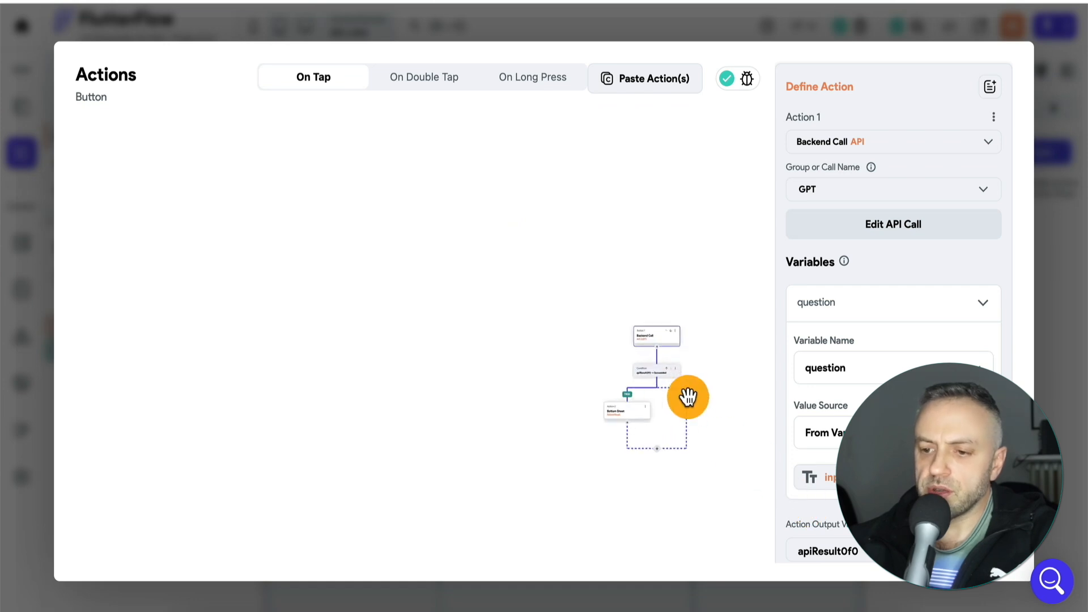
drag(738, 395, 556, 318)
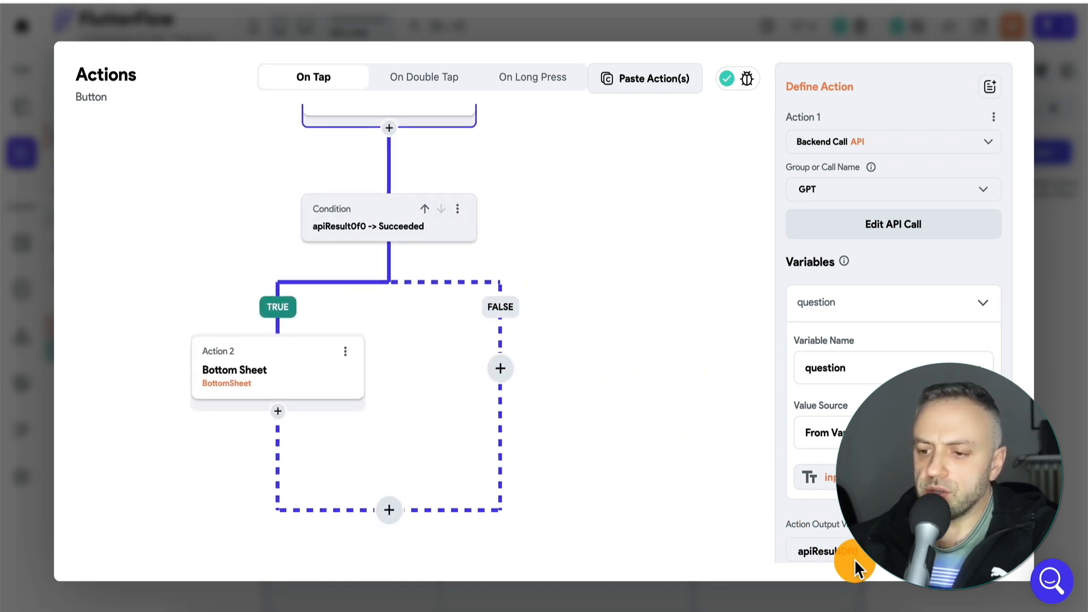
drag(578, 266, 620, 306)
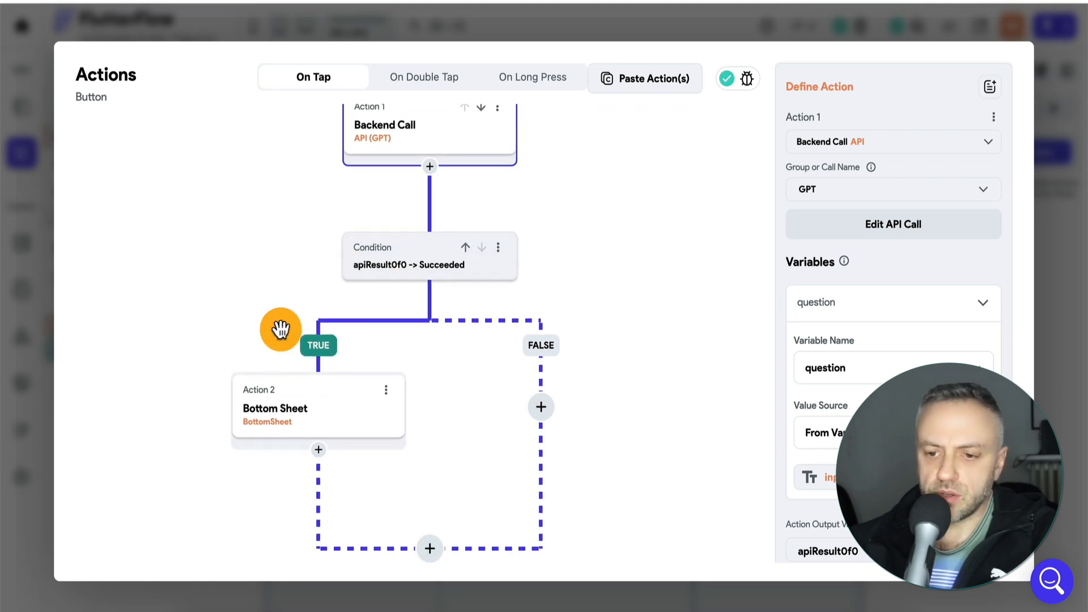
click(344, 424)
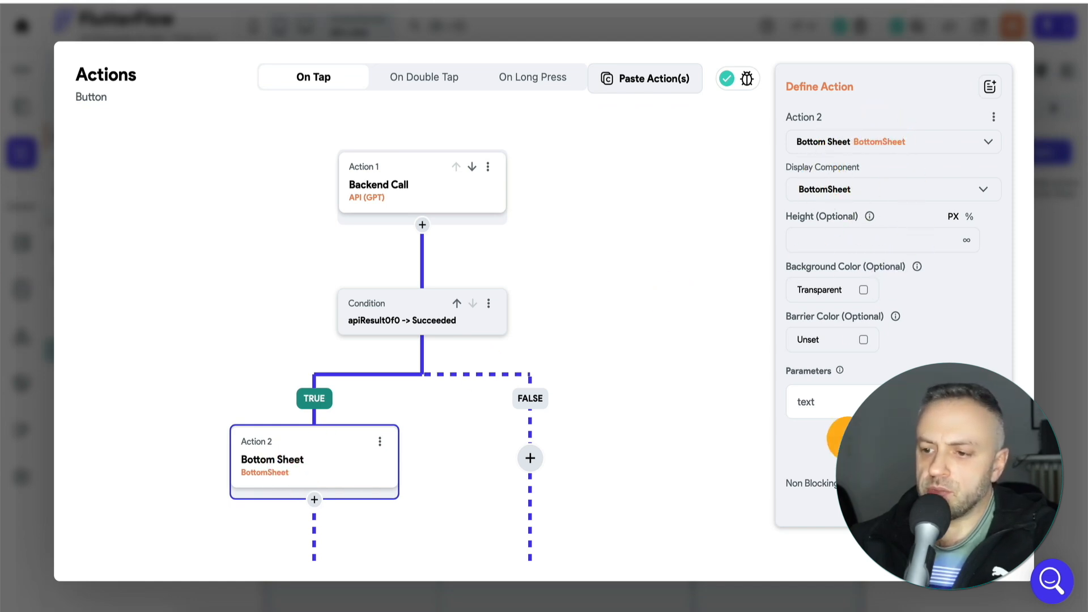
click(867, 401)
scroll(872, 431, down, 3)
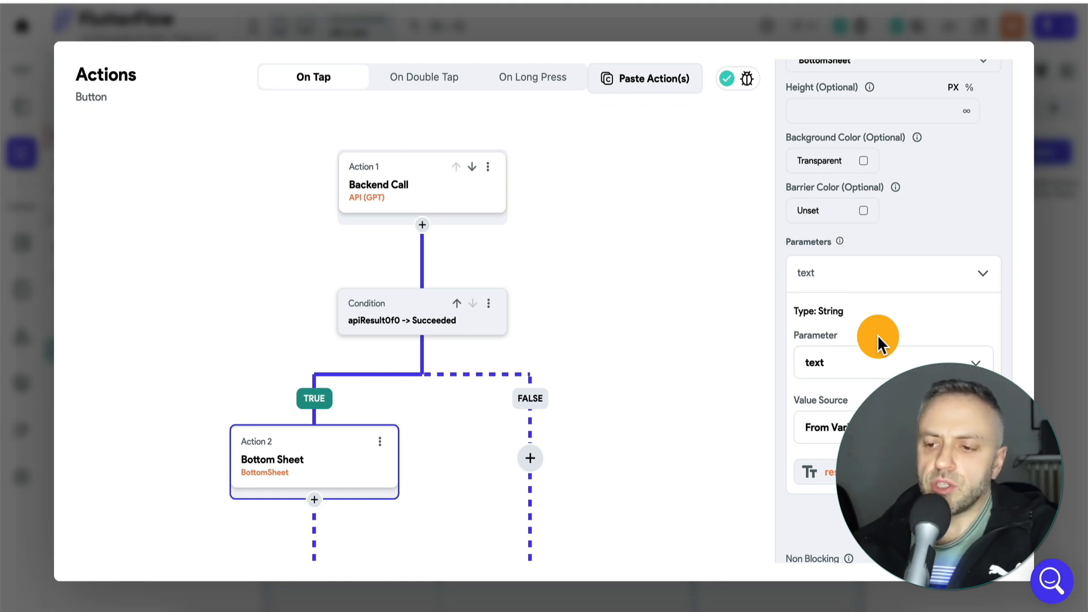
scroll(888, 280, up, 1)
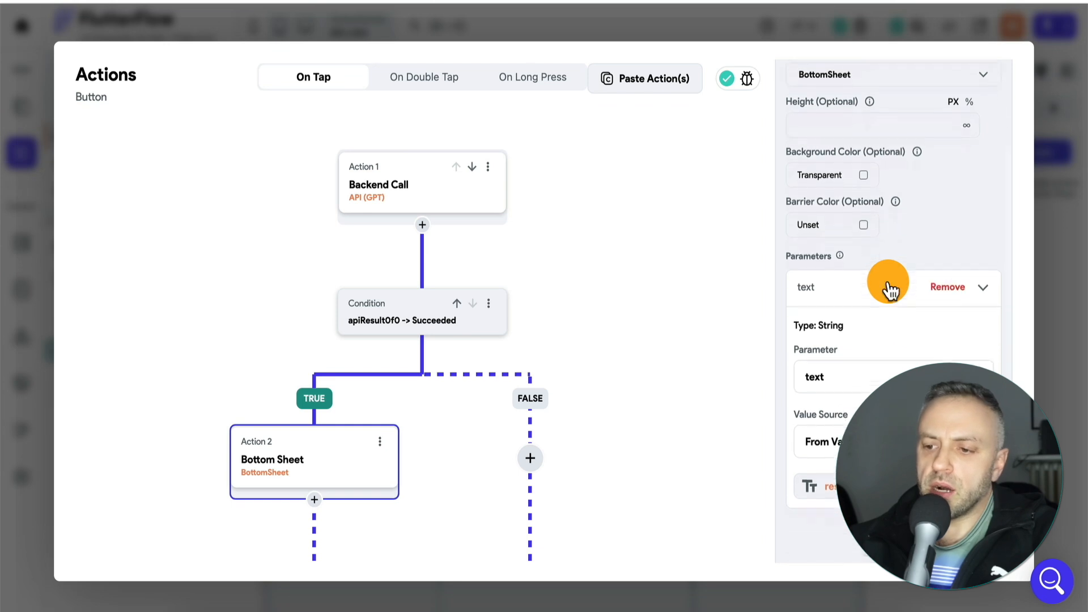
scroll(887, 281, down, 1)
scroll(899, 208, up, 5)
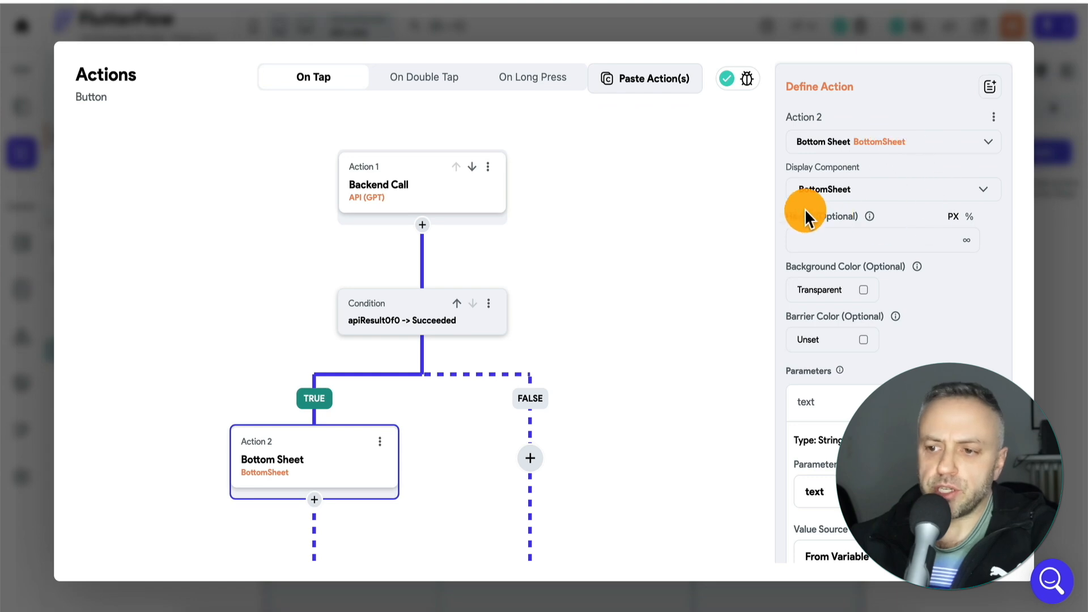
- Leave the action flow editor and open the BottomSheet component to view its layout
click(1067, 283)
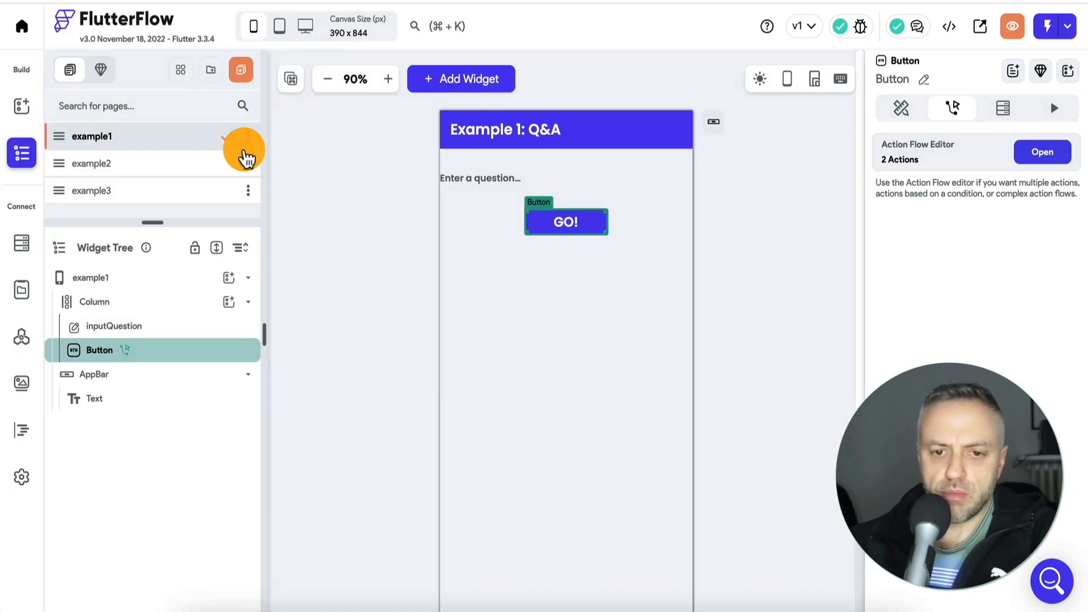
click(97, 71)
click(120, 139)
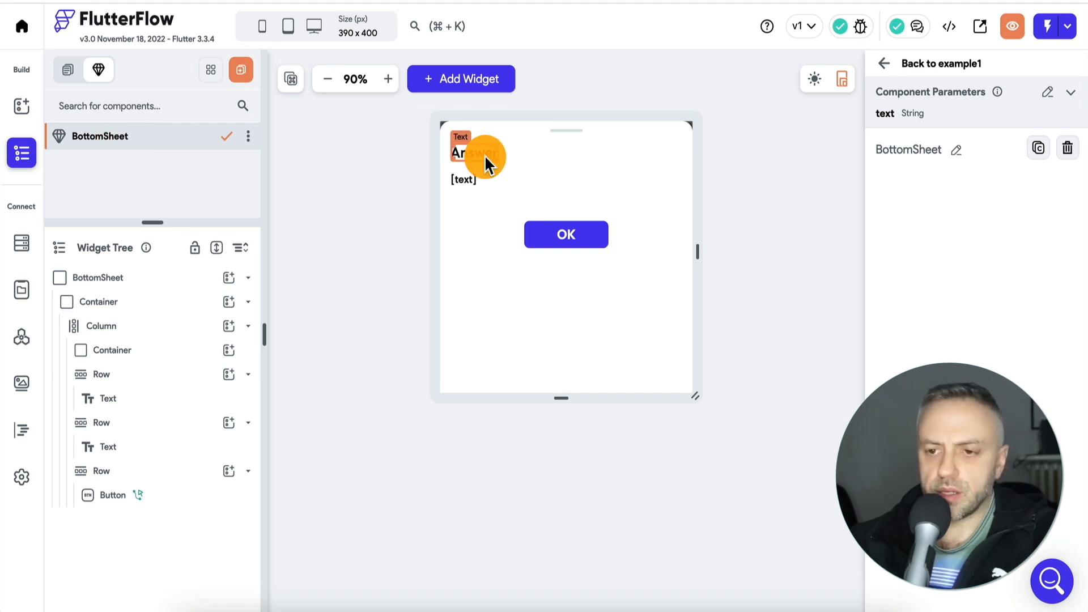
- Return to the example1 page and search the templates available for its Column for "sheet"
click(26, 110)
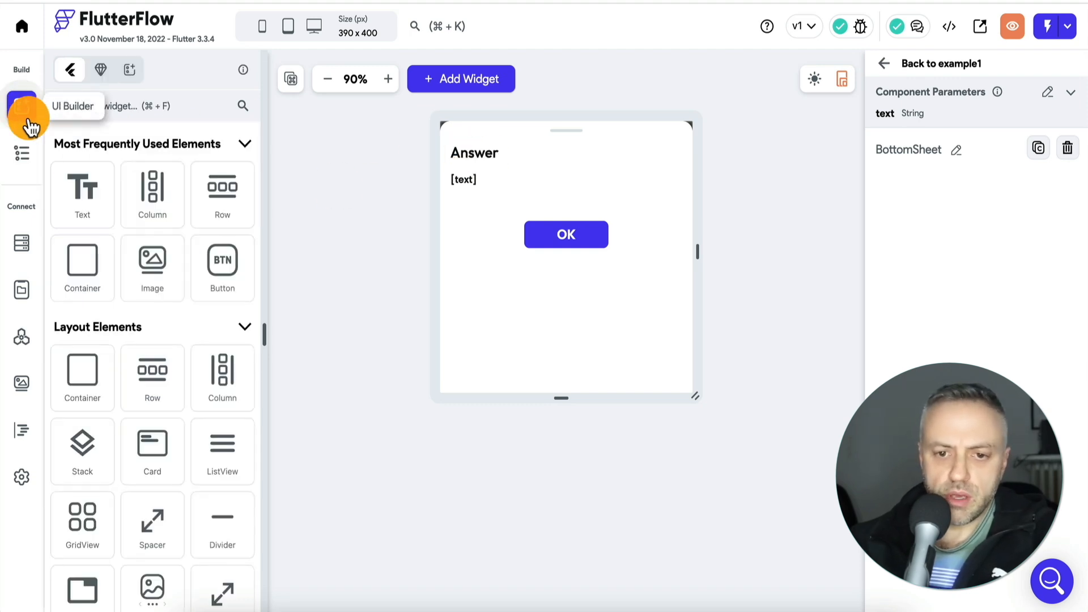
click(21, 153)
click(128, 139)
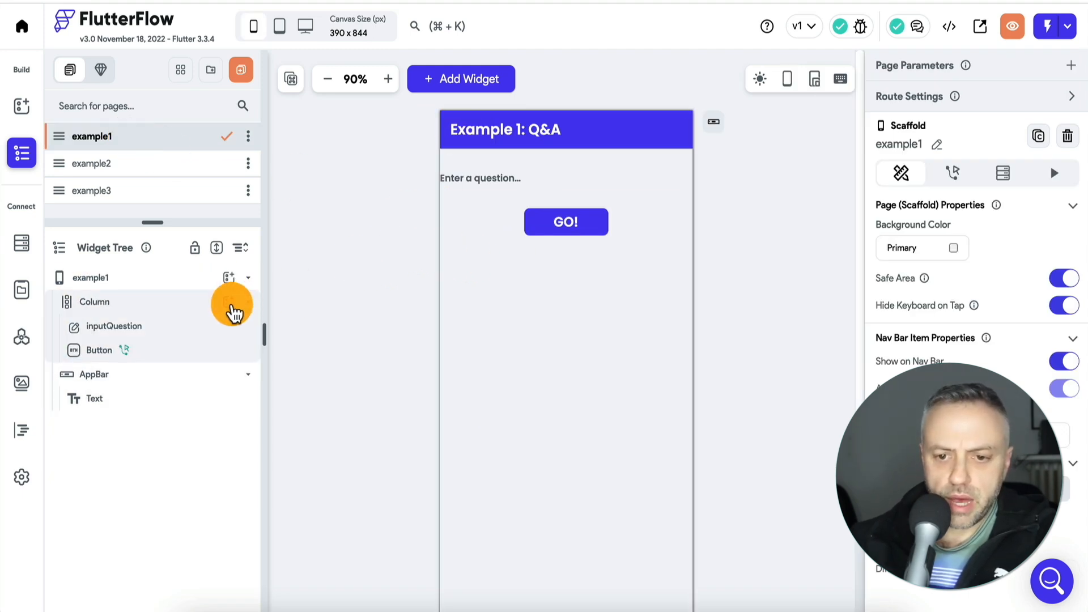
click(229, 302)
click(350, 260)
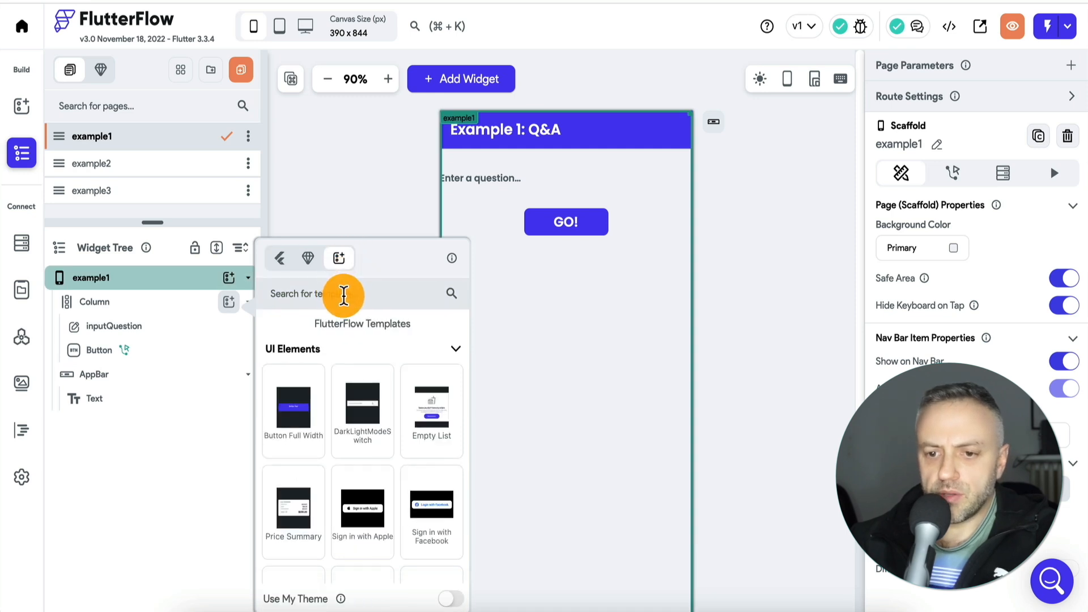
click(343, 293)
text(sheet)
click(296, 422)
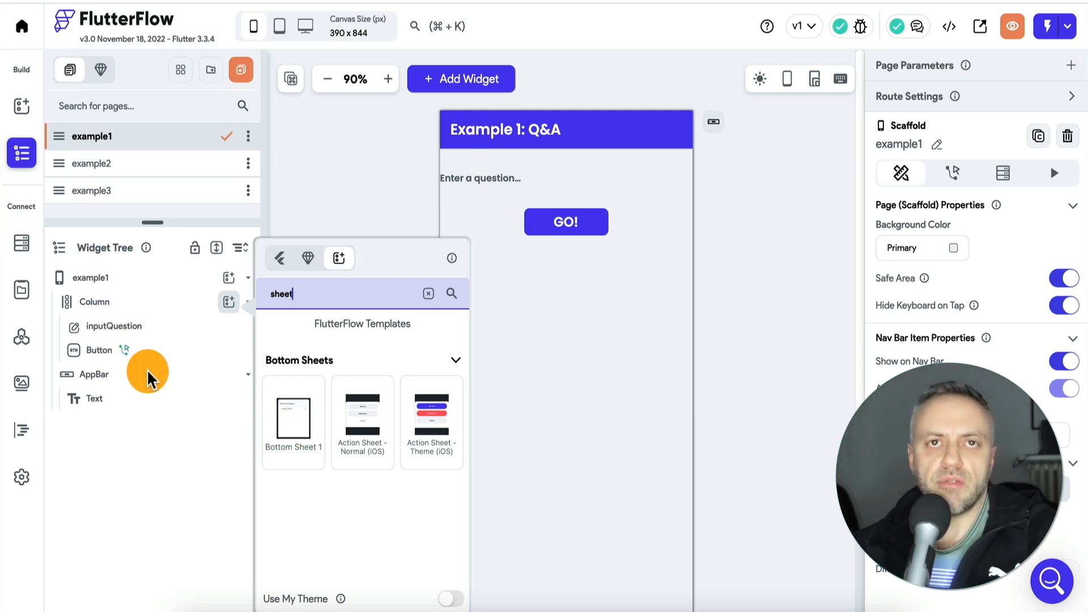
click(338, 194)
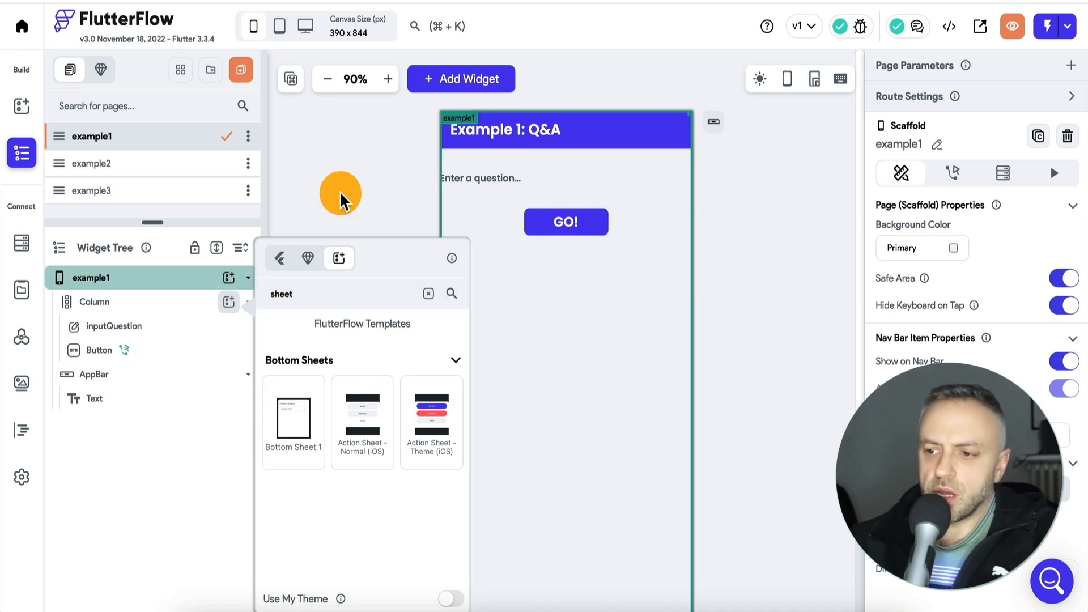
- Reopen the BottomSheet component and inspect the variable source of the text widget below the Answer heading
click(102, 71)
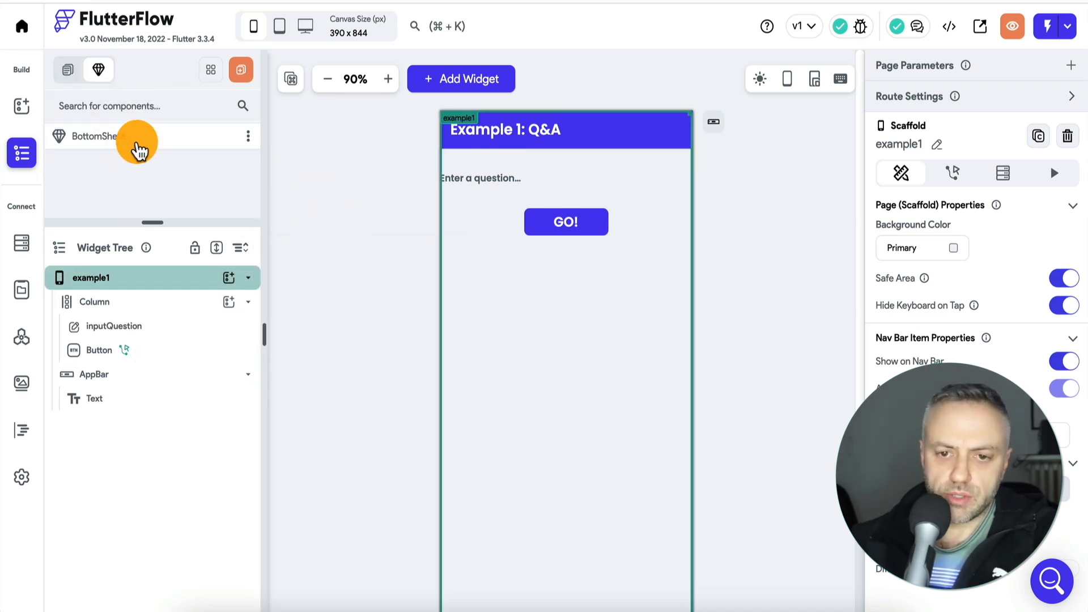
click(133, 141)
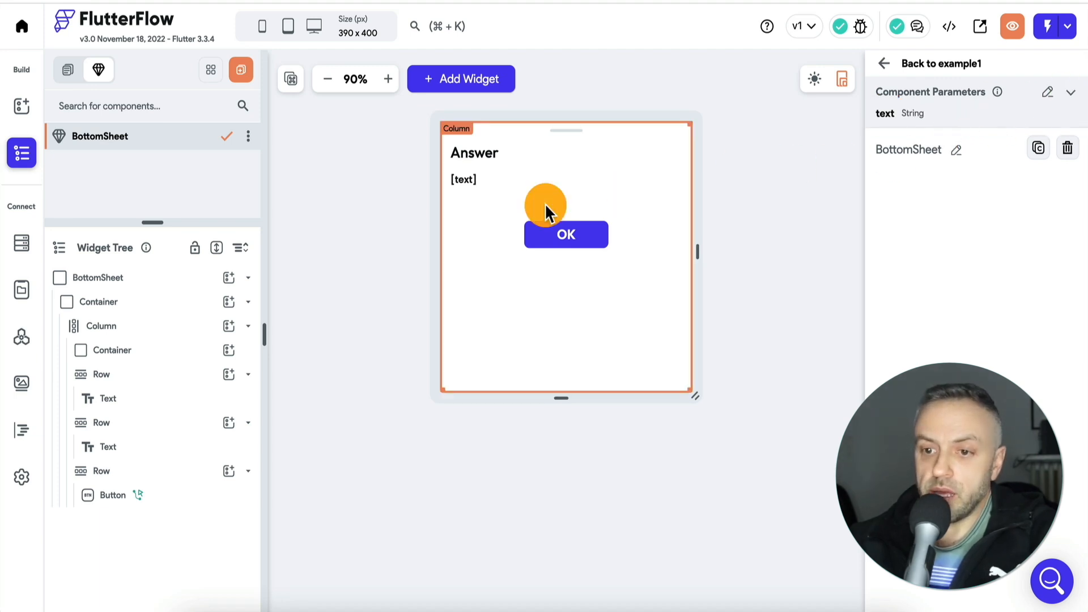
click(467, 179)
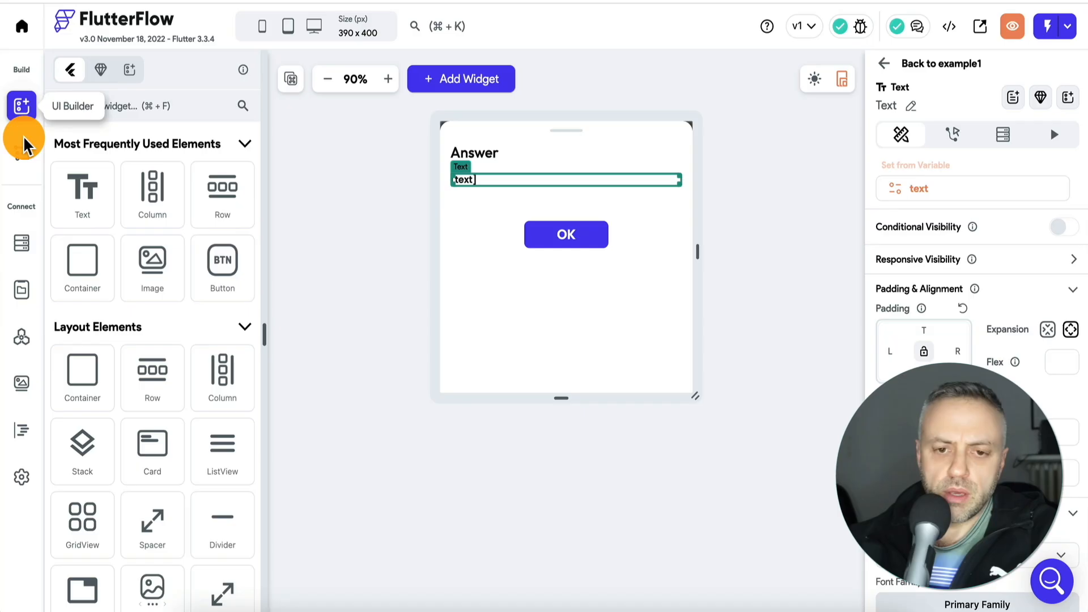
- Look through the example1, example2 and example3 pages, checking the question text field on example1
click(23, 151)
drag(151, 232, 152, 254)
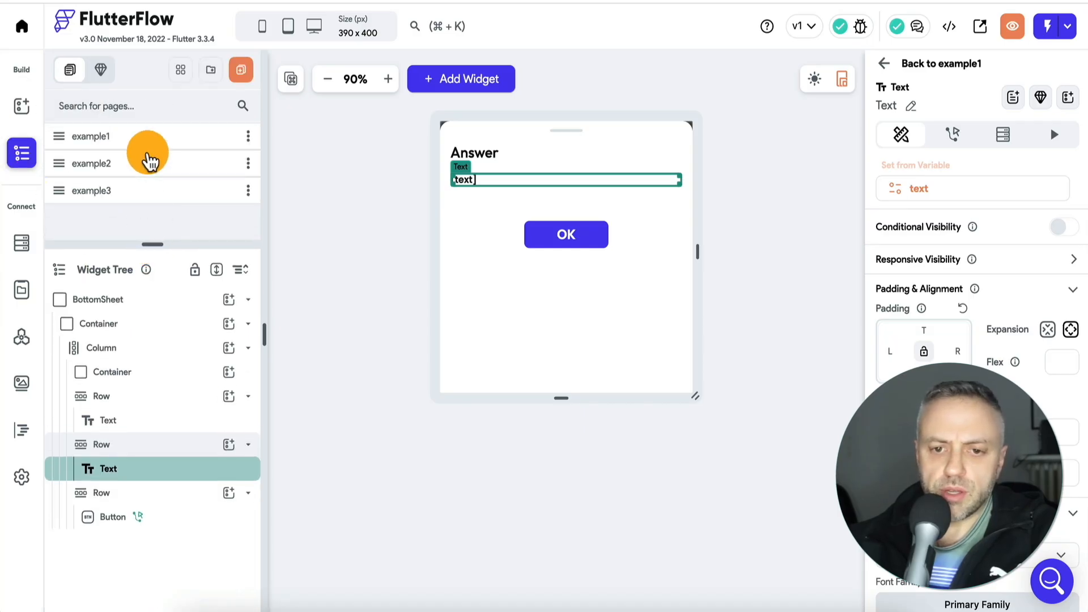
click(138, 140)
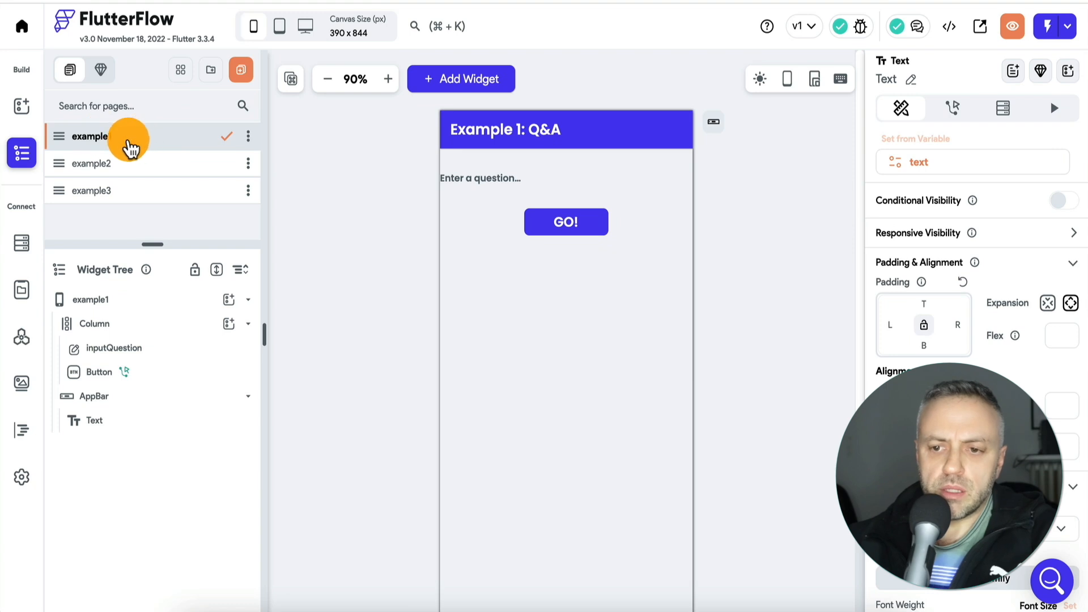
click(491, 185)
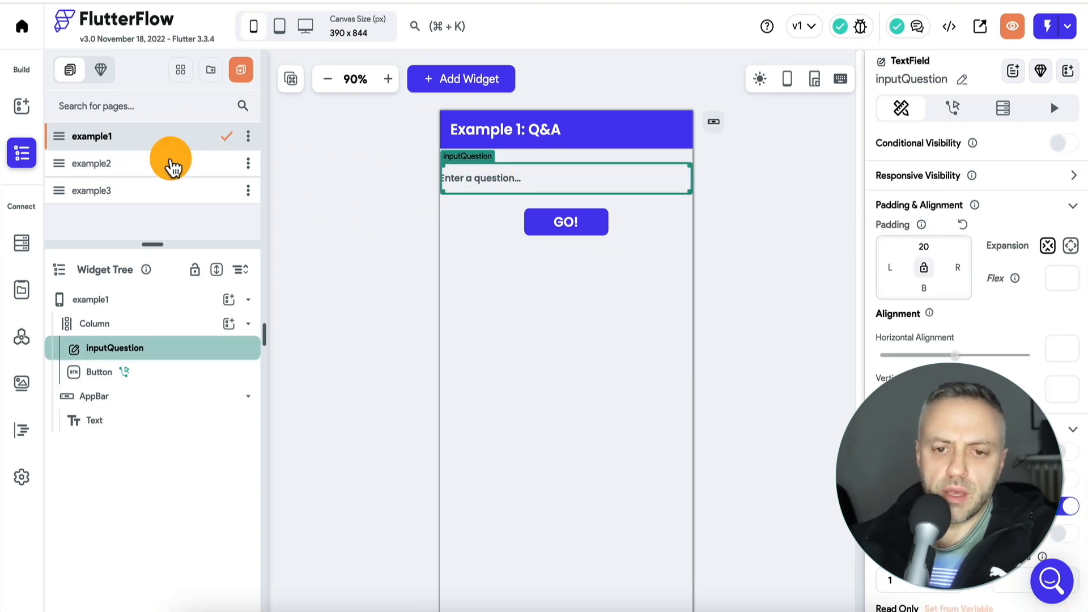
click(151, 165)
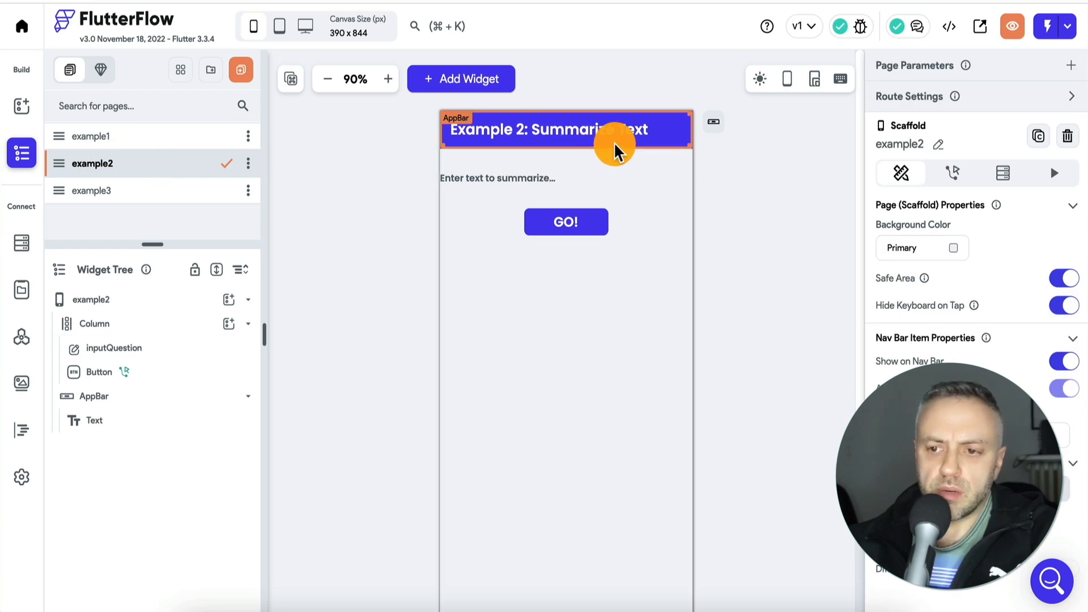
click(151, 190)
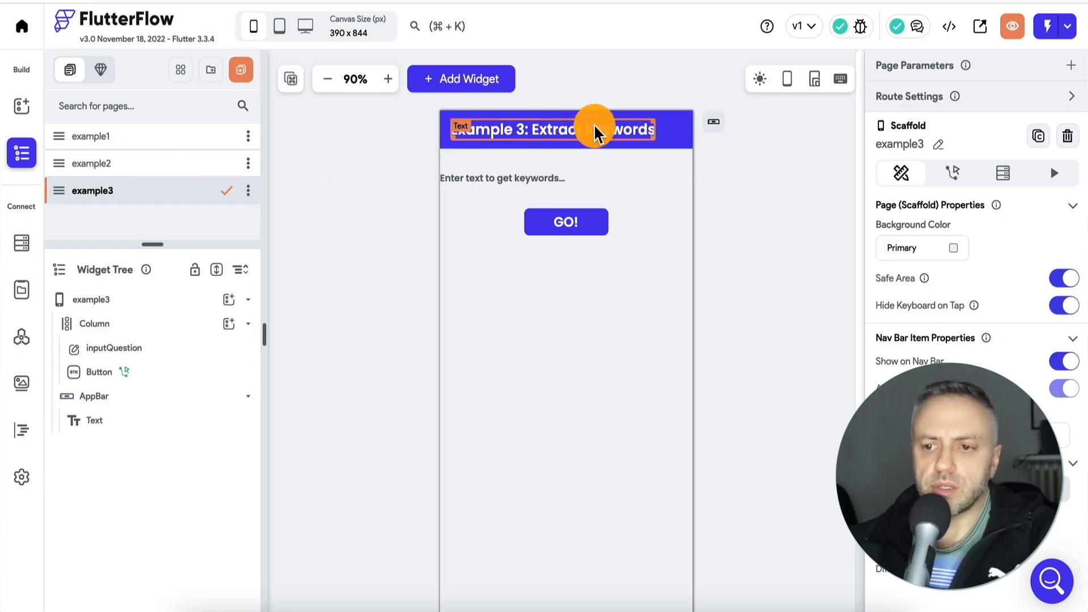
- On the example2 page, open the GO! button's action flow and inspect the value source of the GPT call's question variable
click(149, 175)
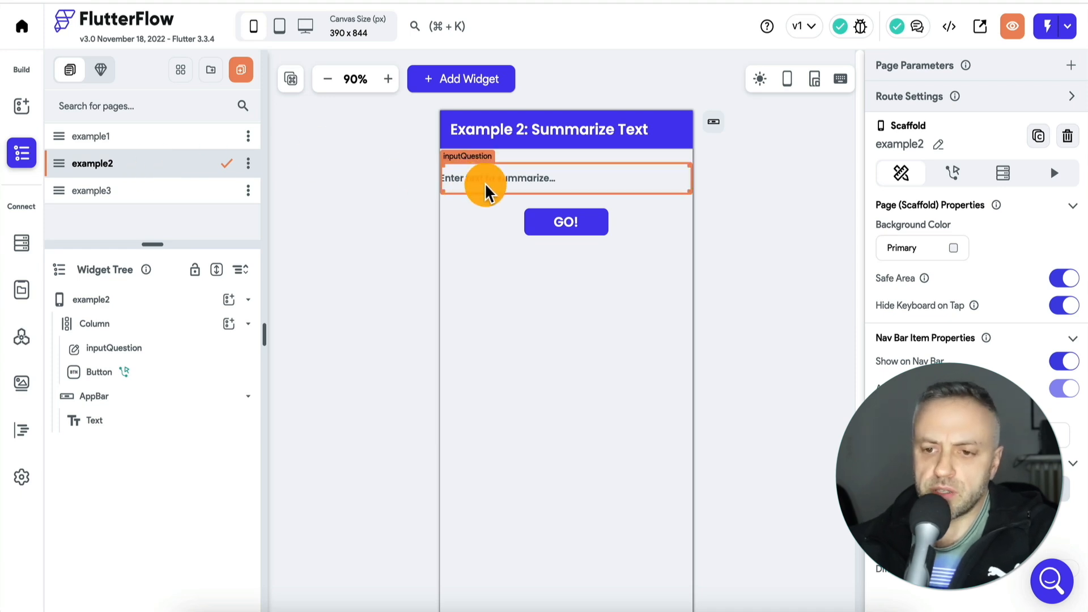
click(506, 187)
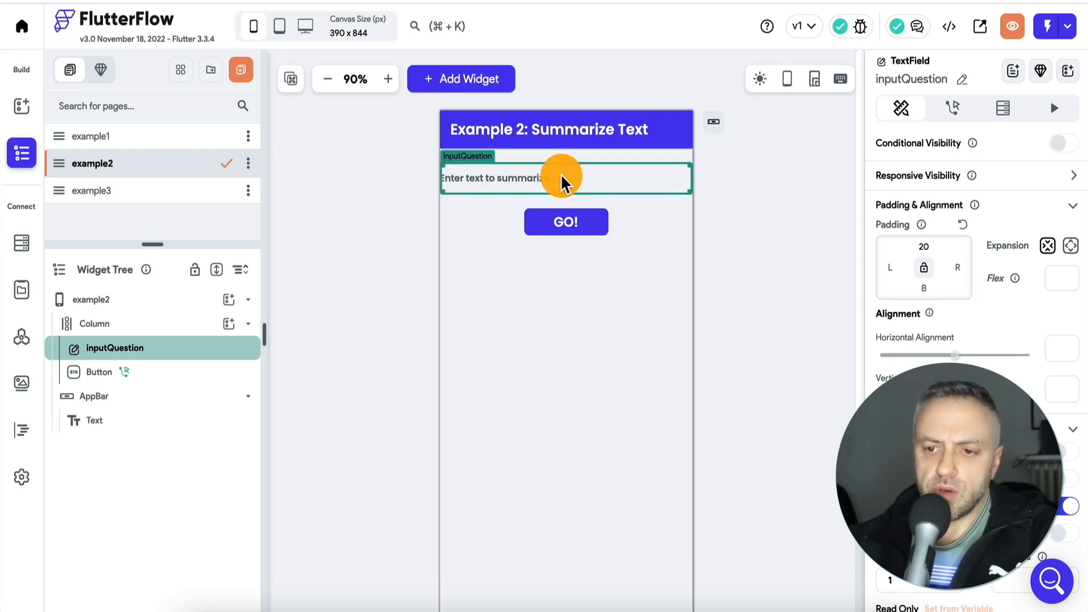
click(568, 232)
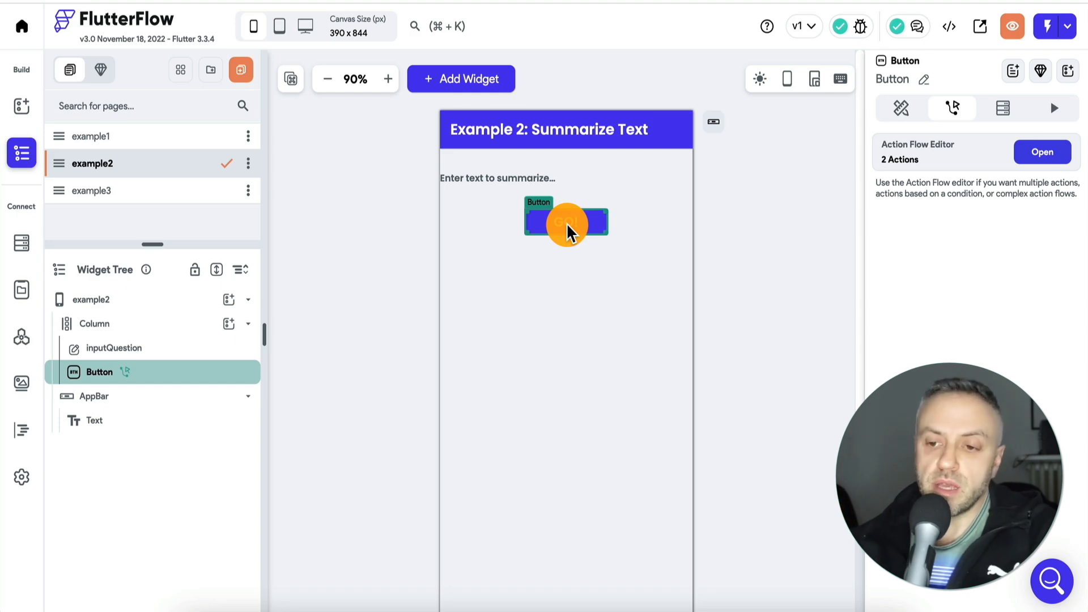
click(1026, 152)
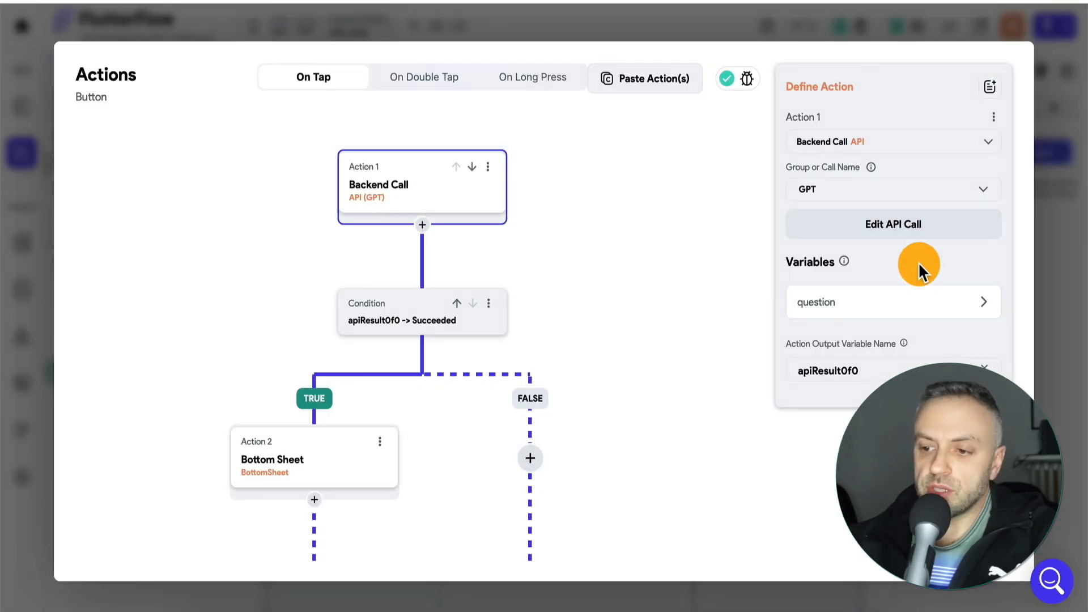
click(828, 305)
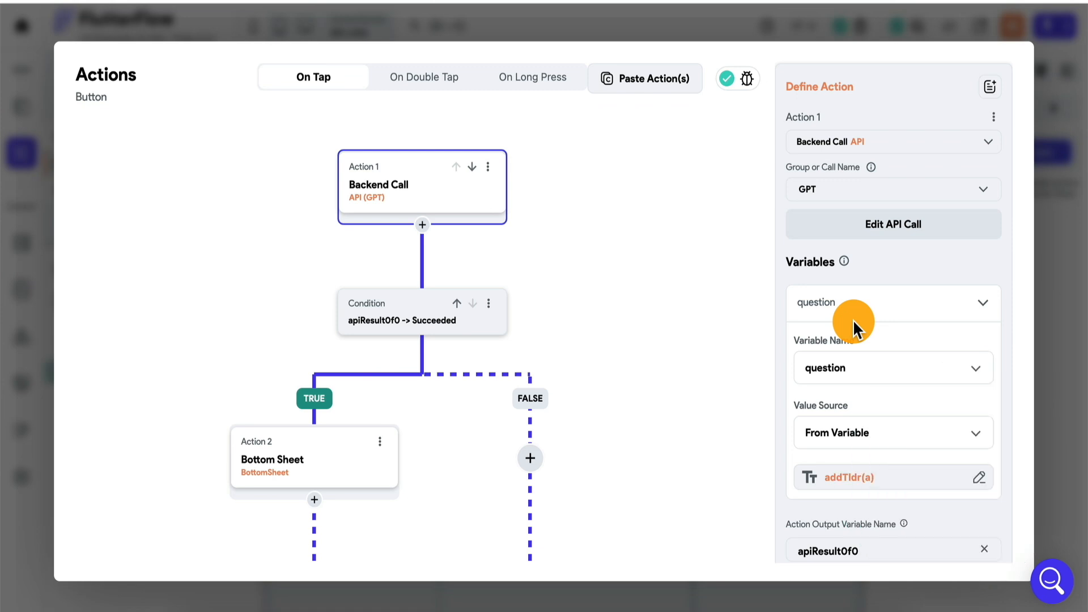
click(858, 479)
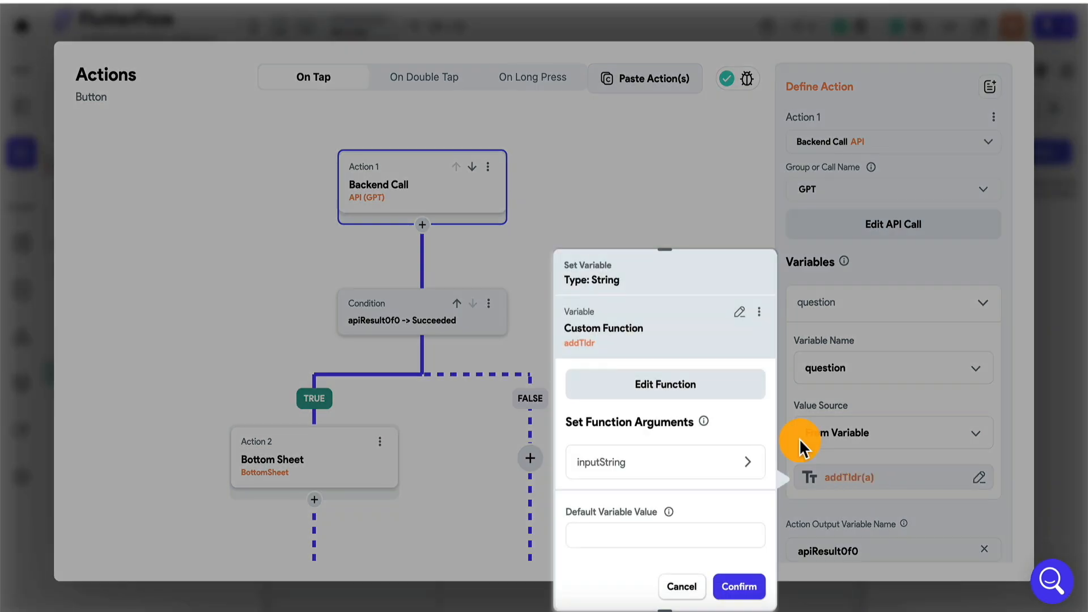
- Examine the definition and code of the addTldr custom function, and close it and the variable settings without changes
click(671, 387)
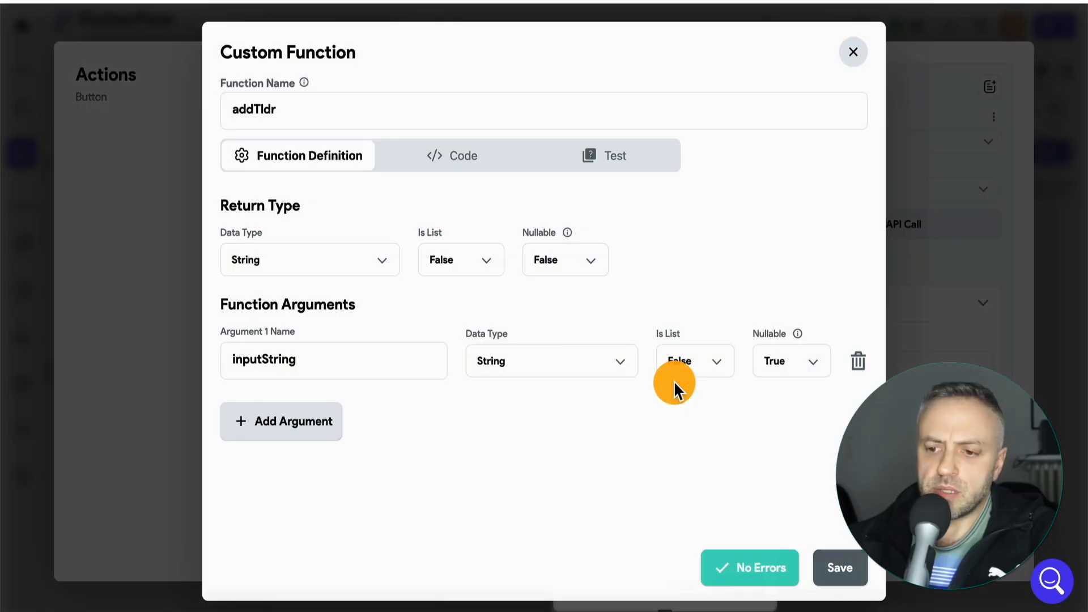
click(469, 161)
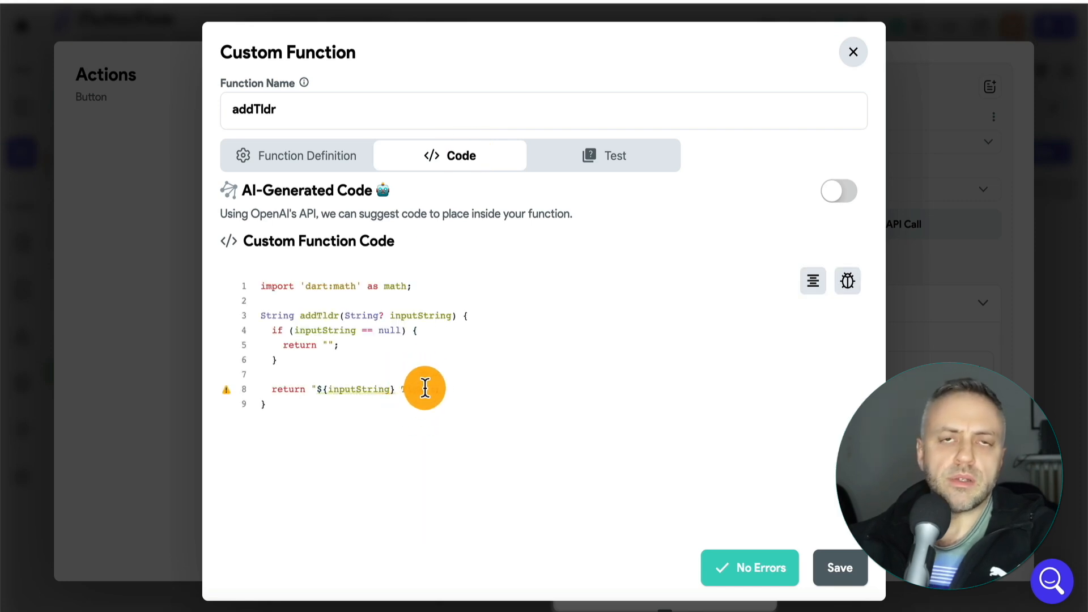
mouse_move(342, 389)
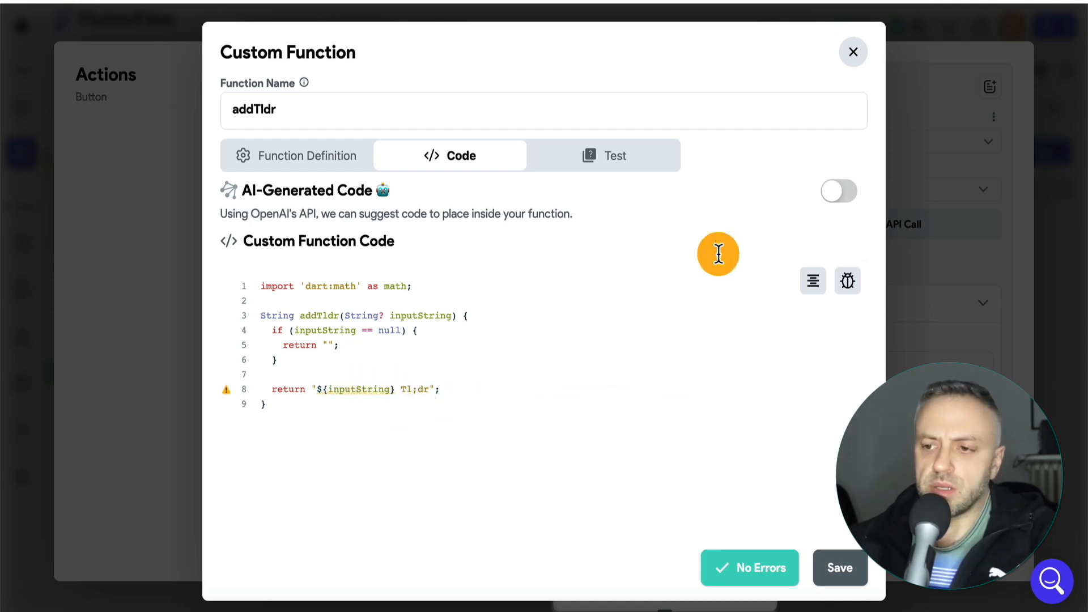
click(851, 60)
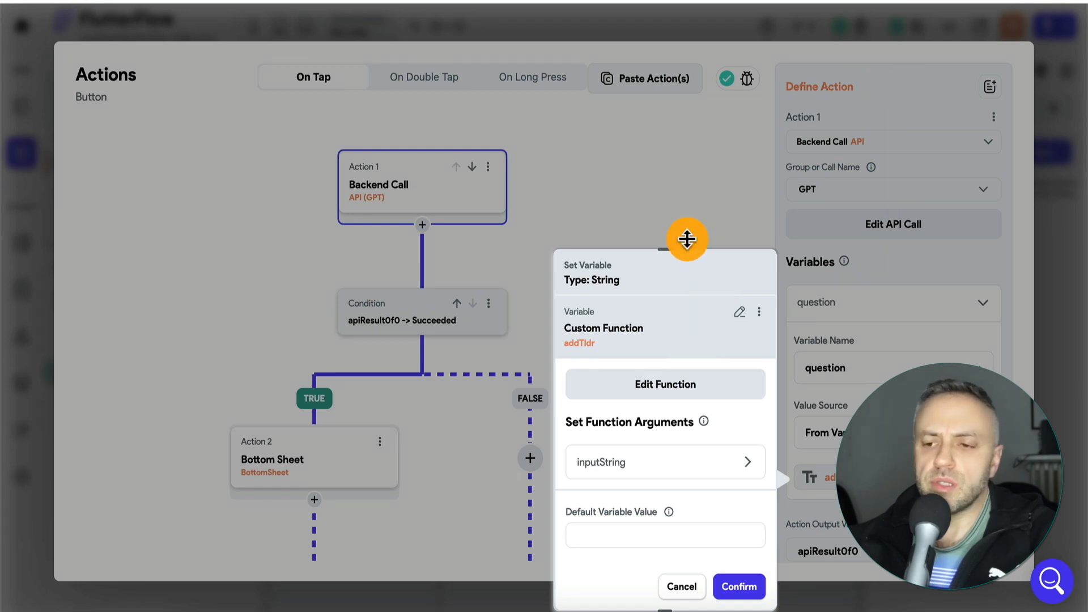
click(695, 192)
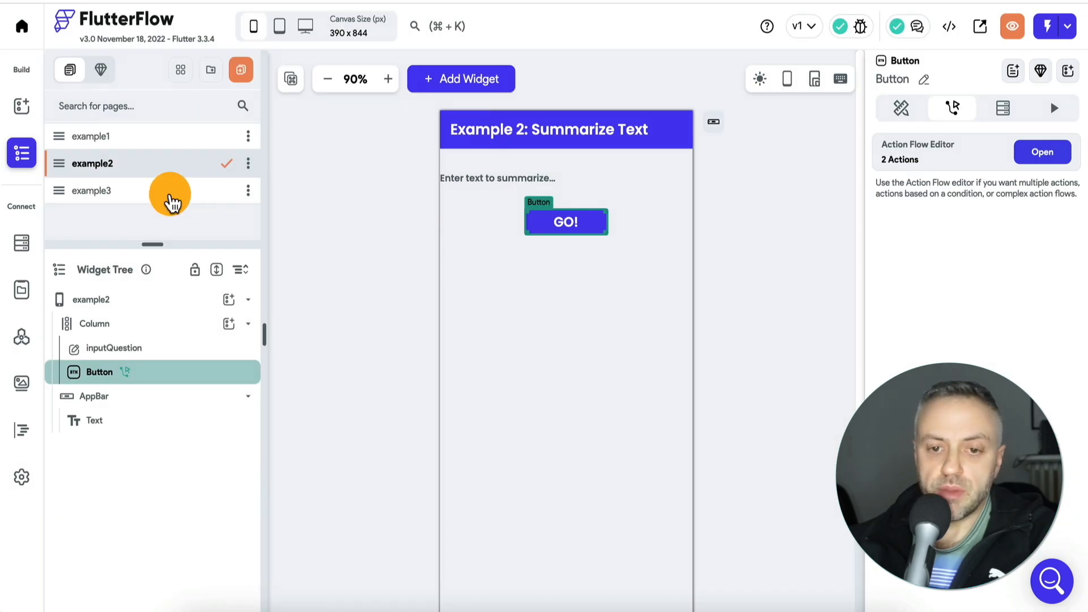
- On the example3 page, open the GO! button's action flow and inspect the text parameter of the TRUE branch's Bottom Sheet action
click(222, 196)
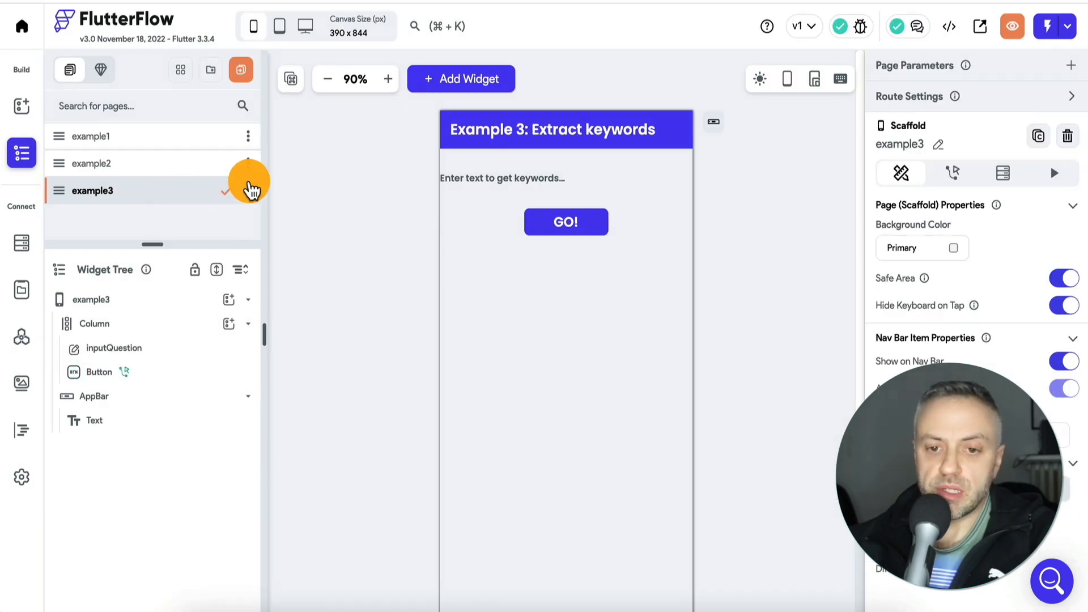
click(561, 222)
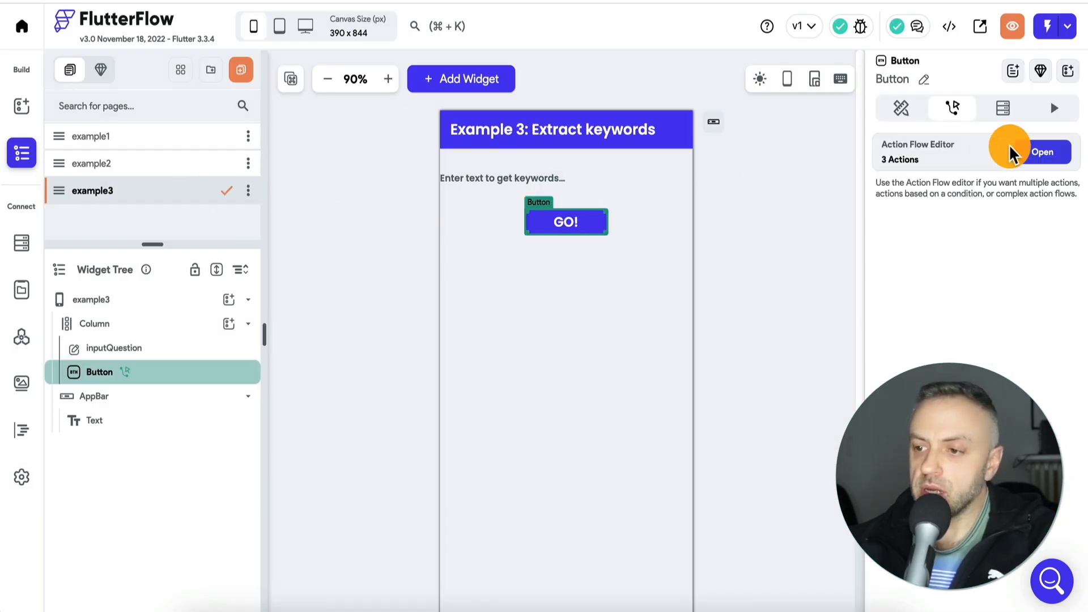
click(1044, 152)
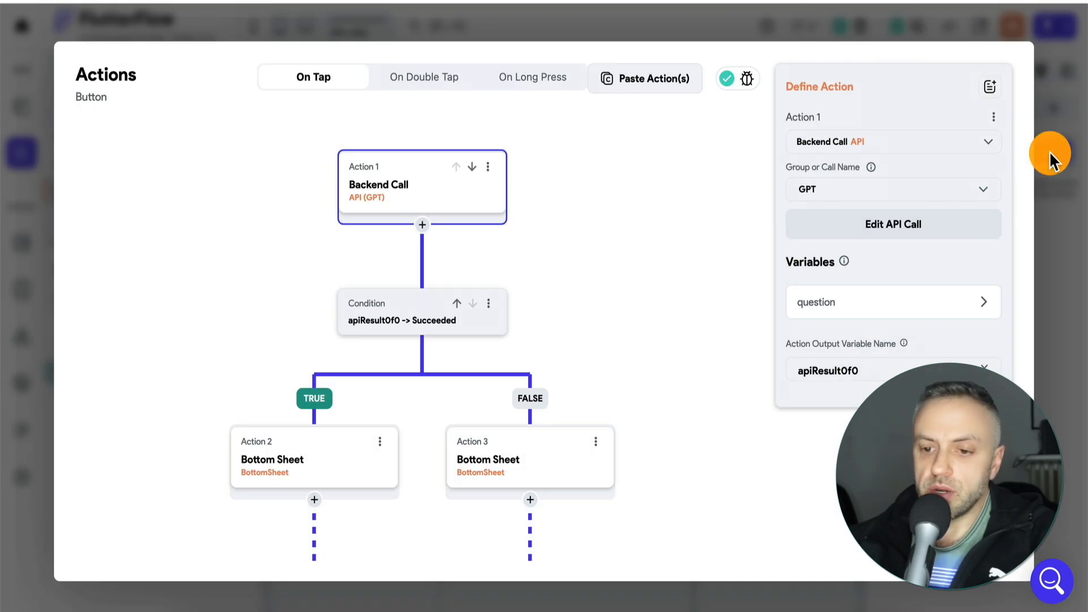
click(330, 466)
click(842, 403)
scroll(842, 393, down, 3)
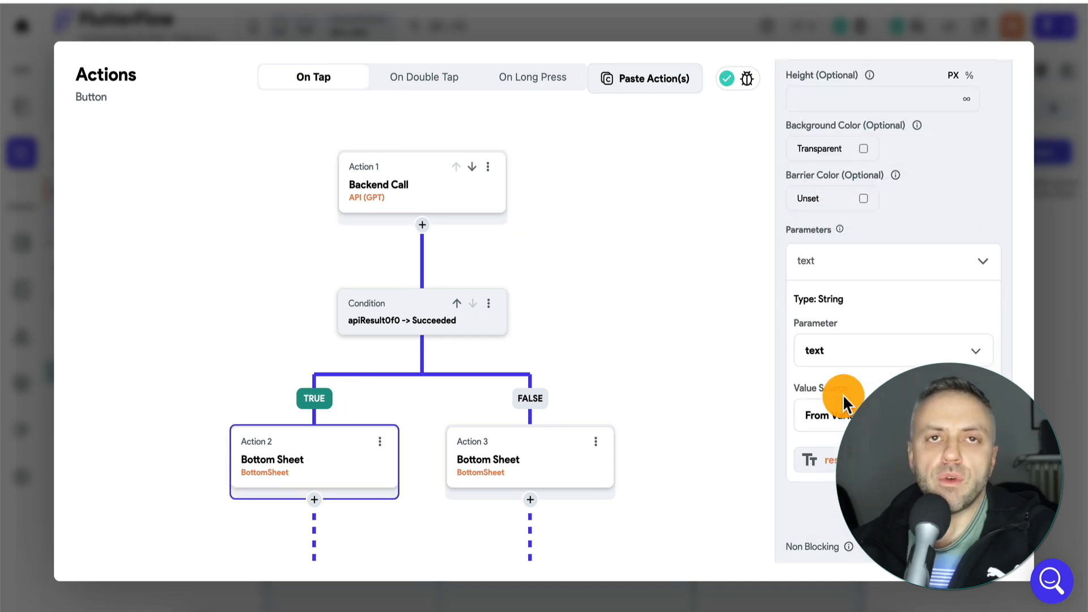
- Inspect the GPT call's question variable and the prompt code of its addKeywords custom function, and close the action flow without changes
click(502, 164)
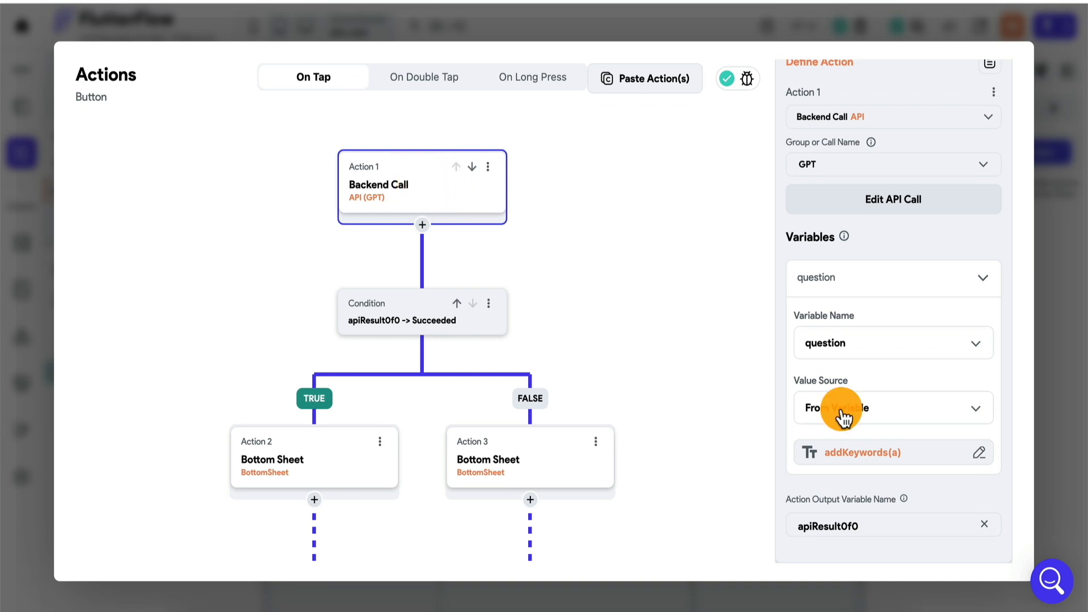
click(857, 460)
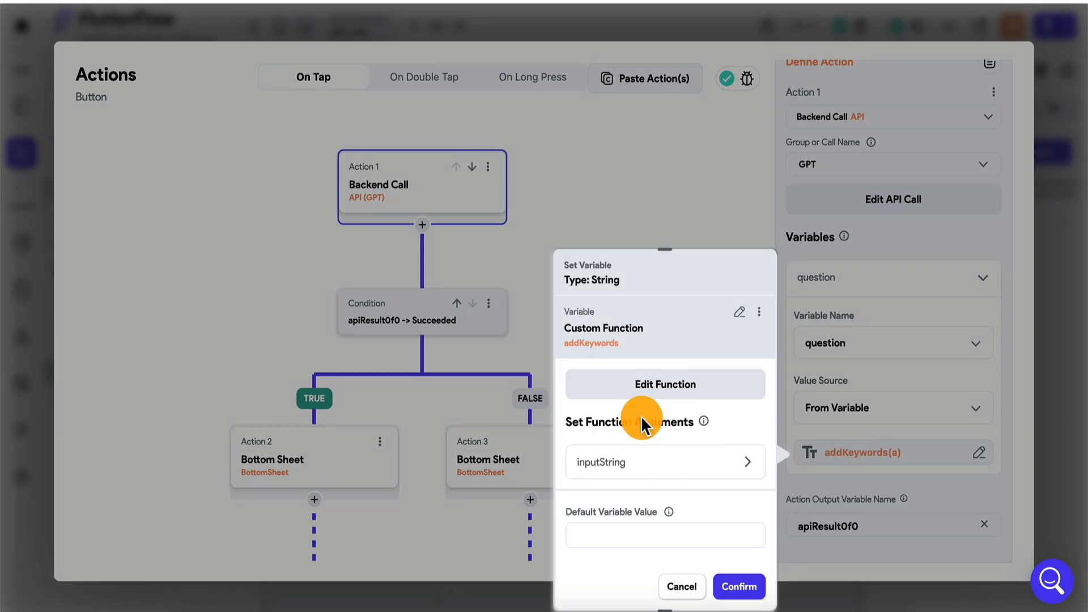
click(680, 390)
click(481, 164)
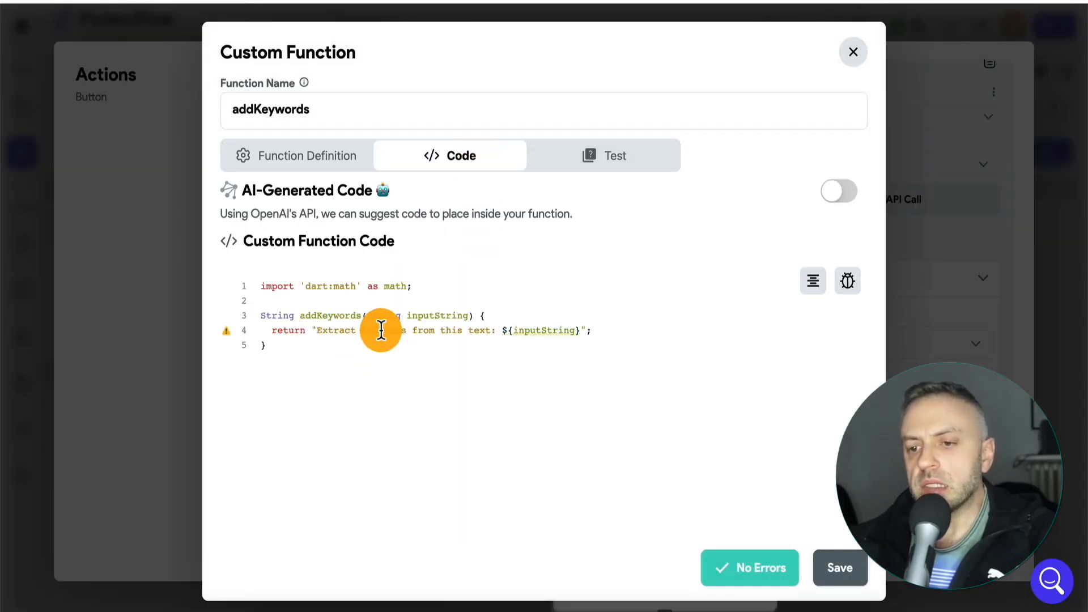
drag(319, 327, 501, 324)
mouse_move(528, 332)
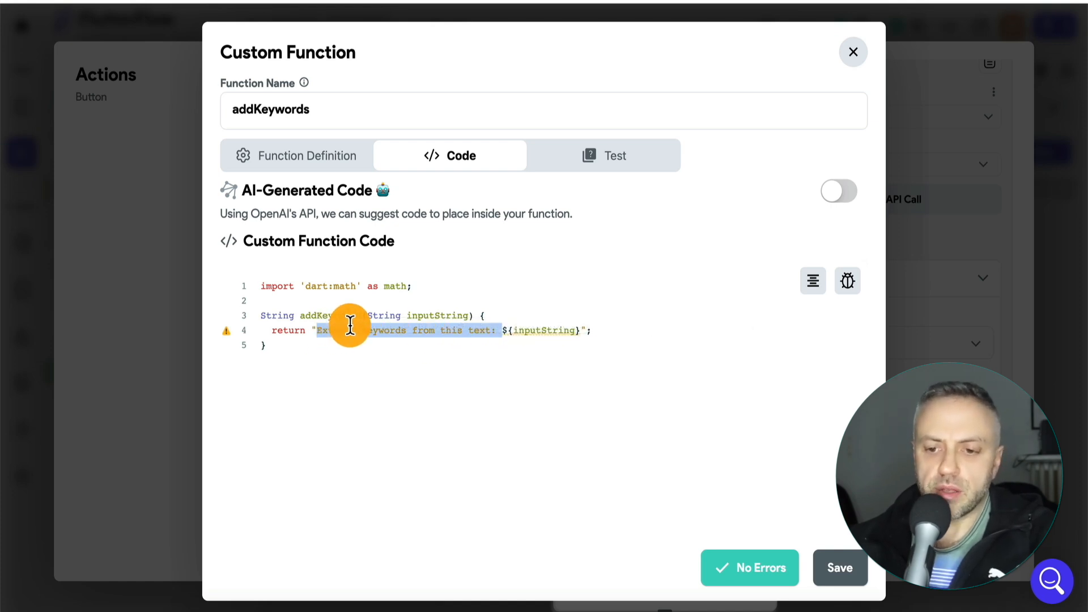
click(604, 332)
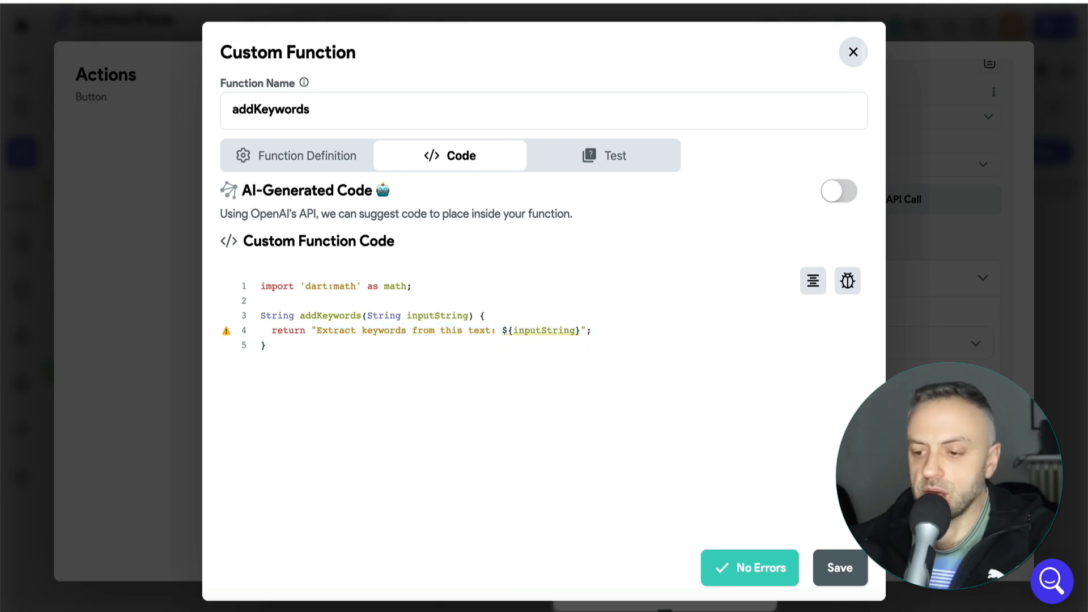
click(855, 55)
click(722, 204)
click(1061, 213)
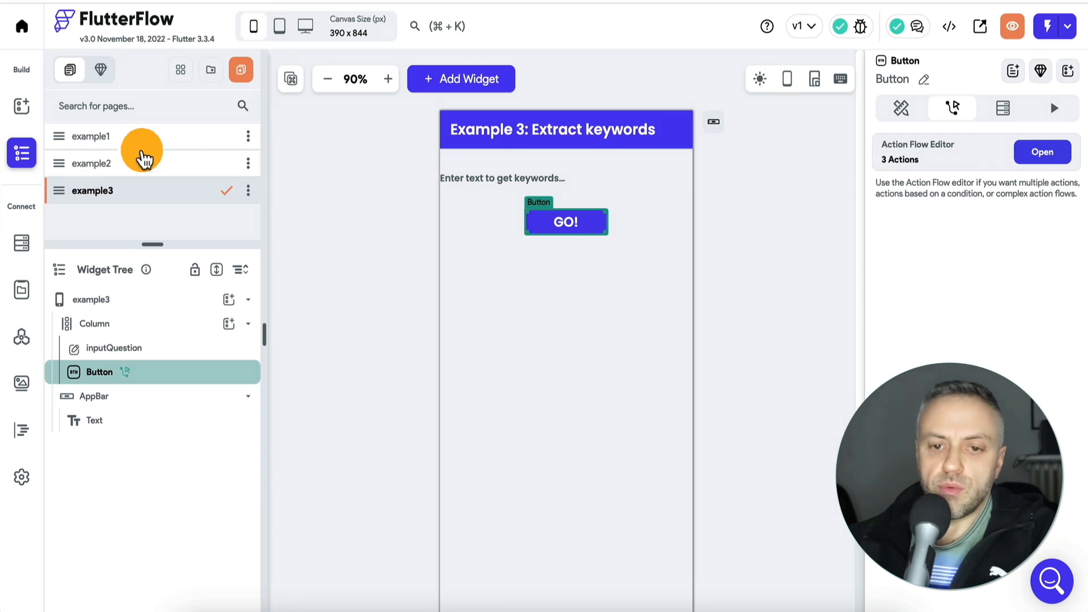
- Review the Q&A, summarize and keyword example pages one after another, viewing the full layout of the keyword page
click(150, 142)
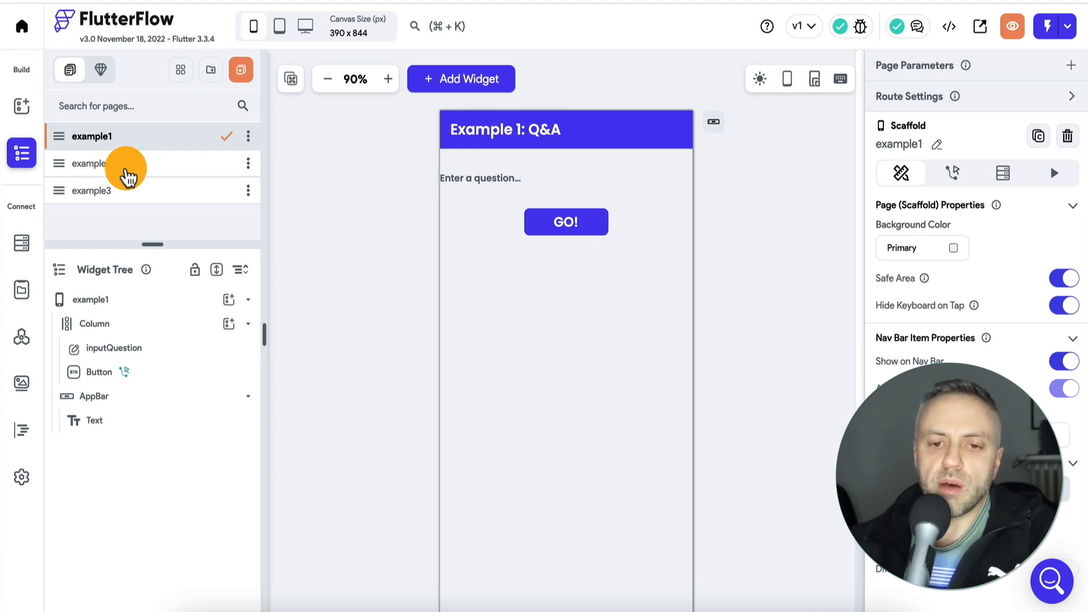
click(130, 170)
click(123, 191)
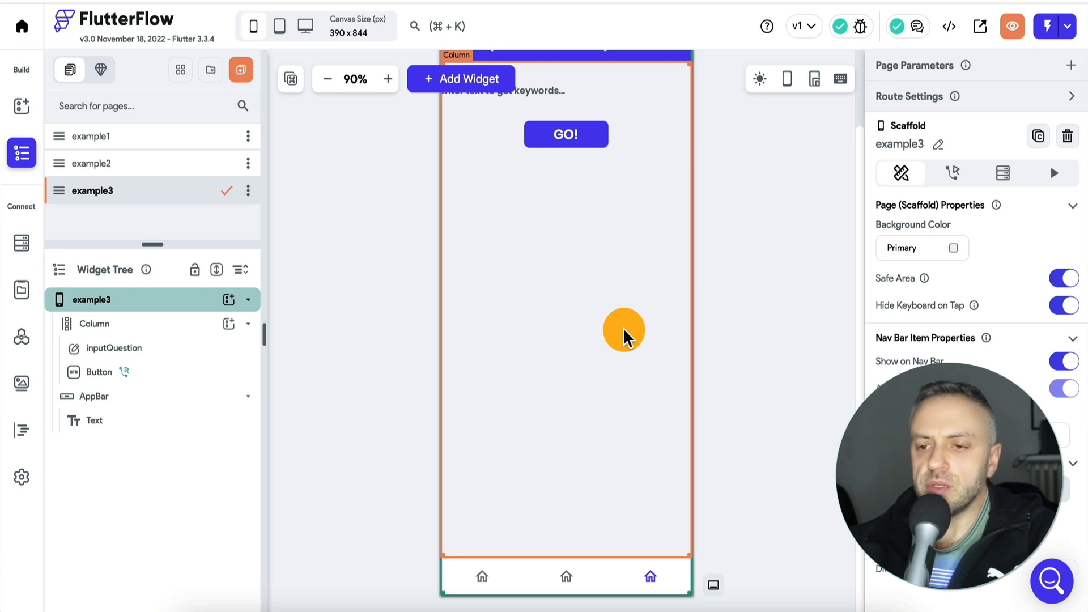
scroll(396, 291, up, 3)
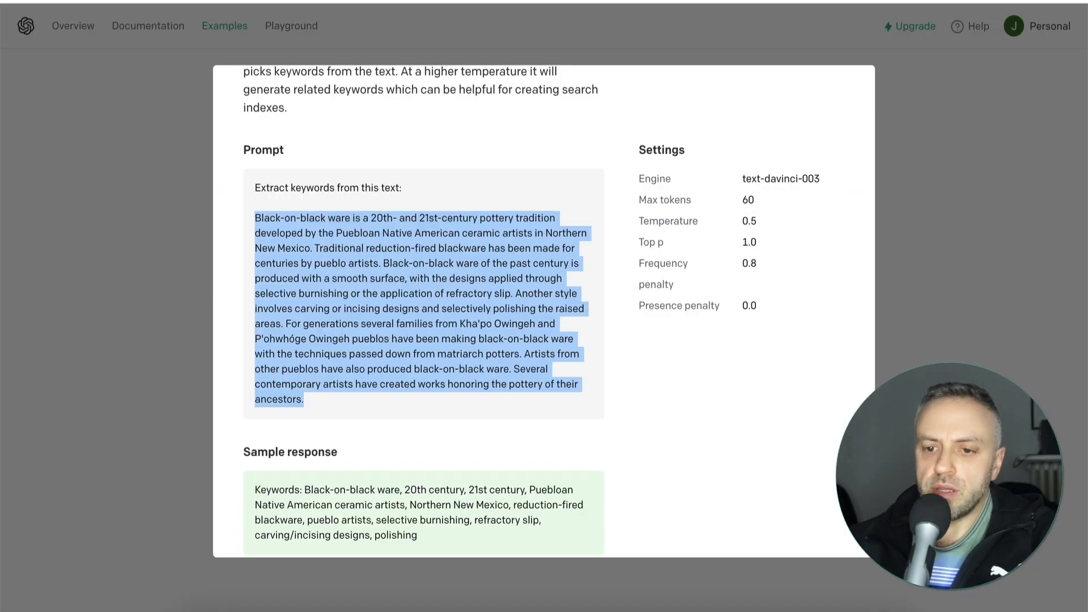
- Switch to the OpenAI Examples page, clear the "key" search and browse the full list of example applications
click(136, 243)
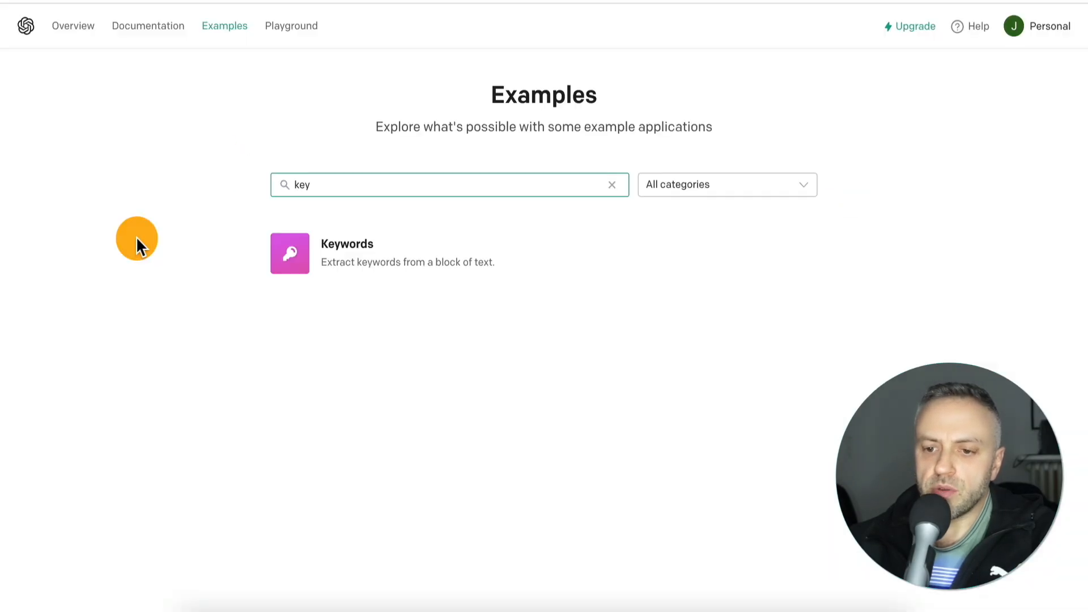
click(610, 185)
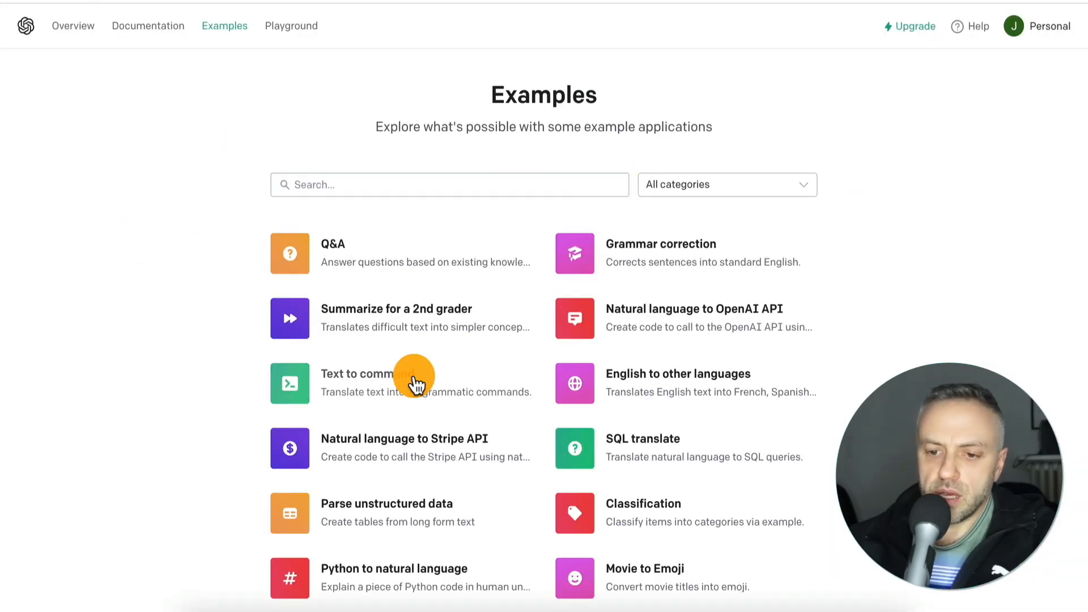
scroll(414, 377, down, 15)
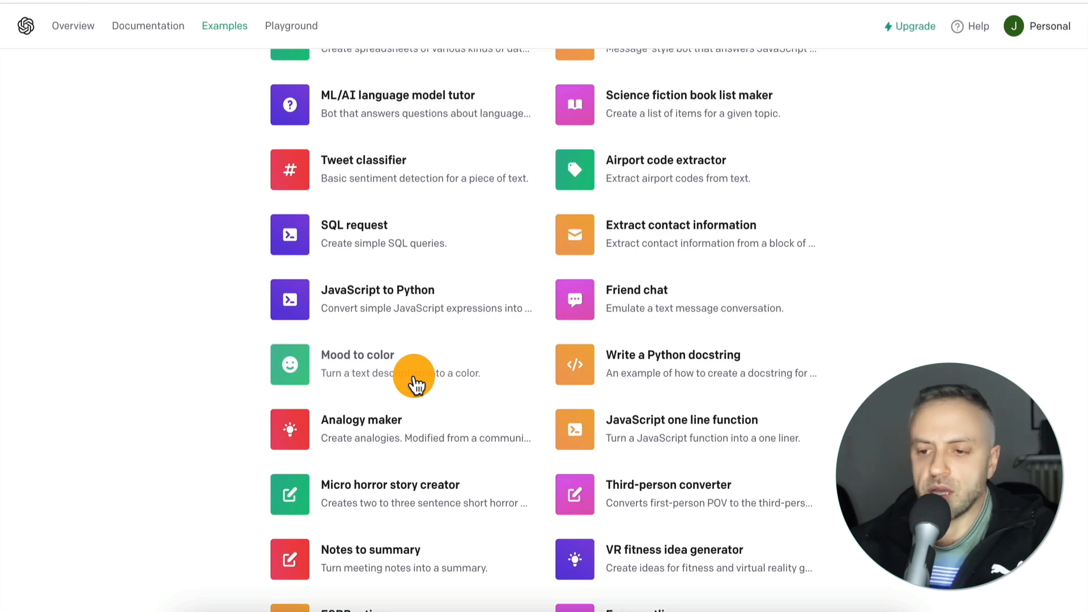
scroll(414, 376, down, 4)
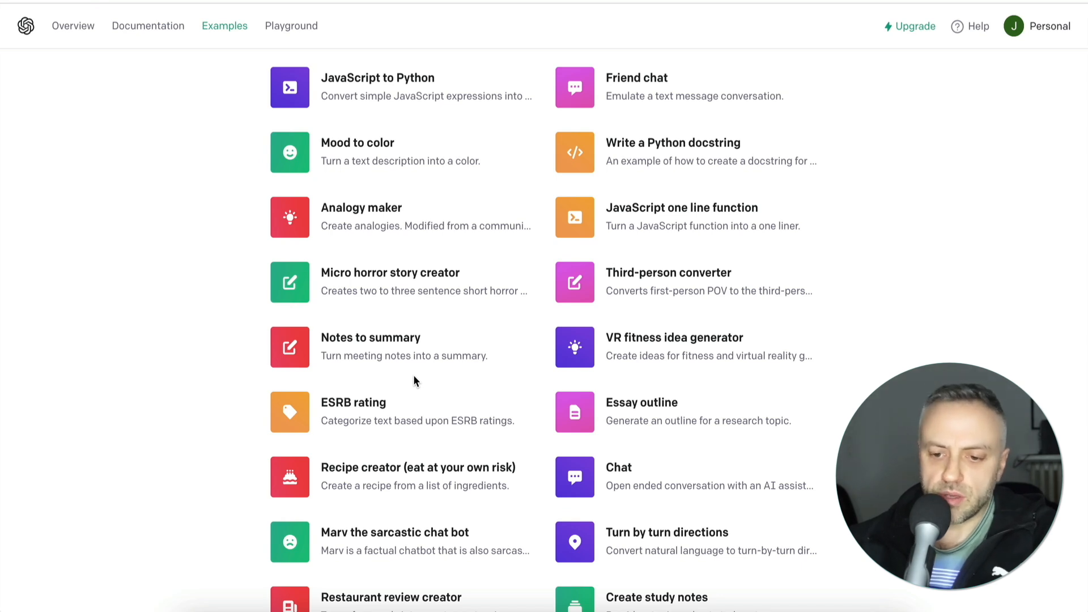
scroll(413, 375, down, 2)
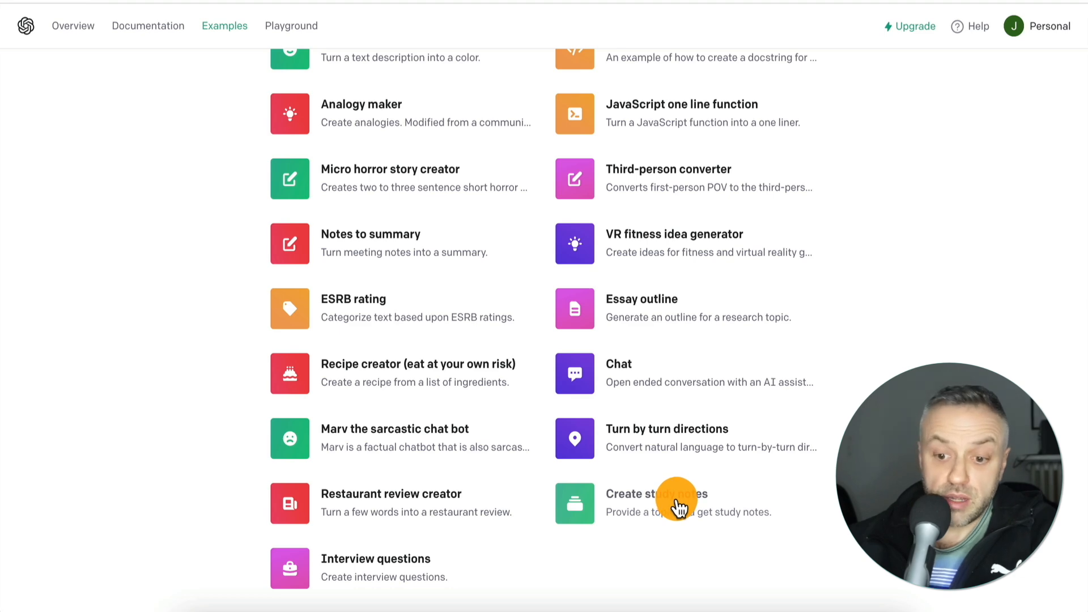
scroll(438, 430, up, 20)
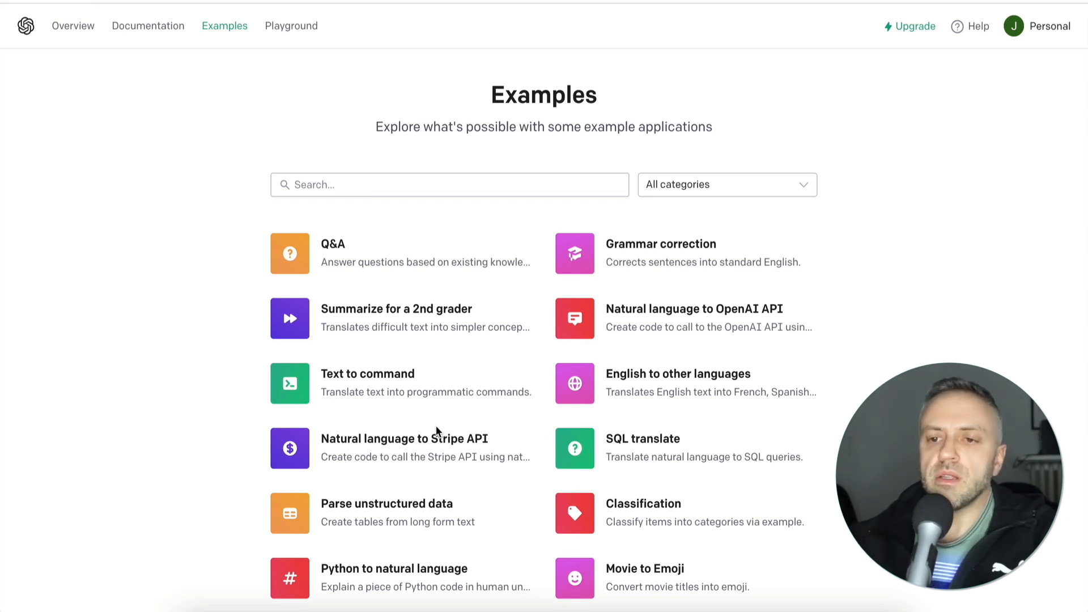
click(379, 229)
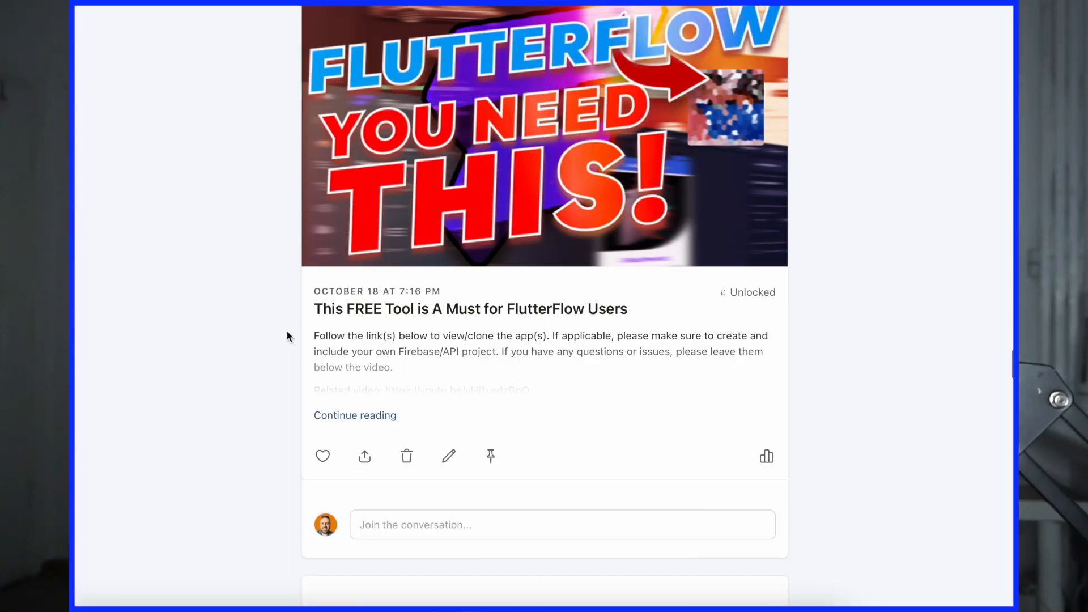
- Browse the creator's feed of FlutterFlow tutorial posts, loading more at the end of the list to view older posts
scroll(287, 330, down, 7)
scroll(287, 335, down, 20)
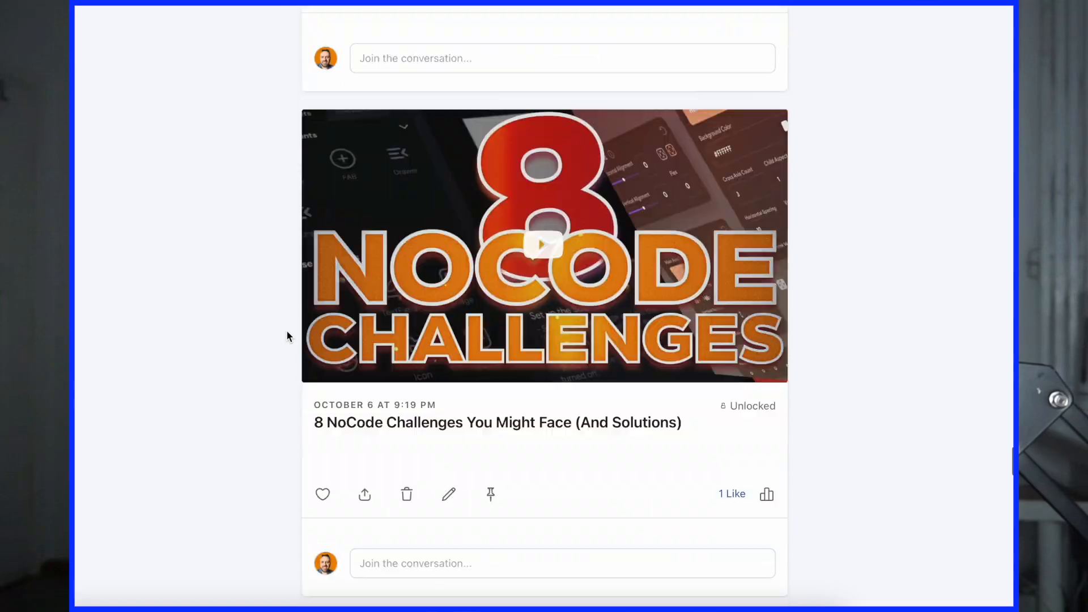
scroll(287, 332, down, 20)
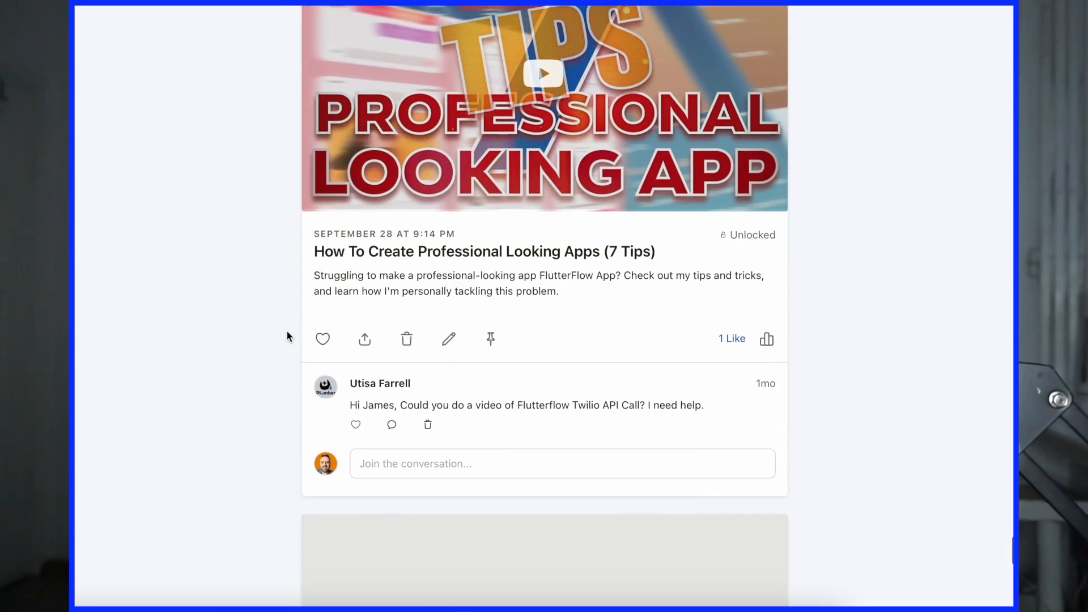
scroll(287, 330, down, 5)
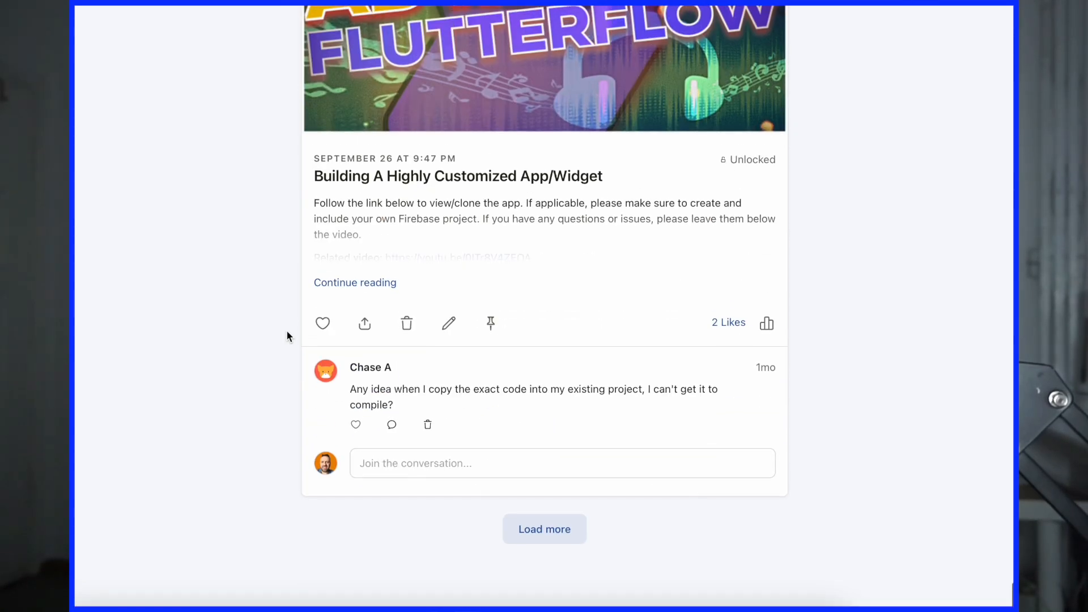
click(541, 529)
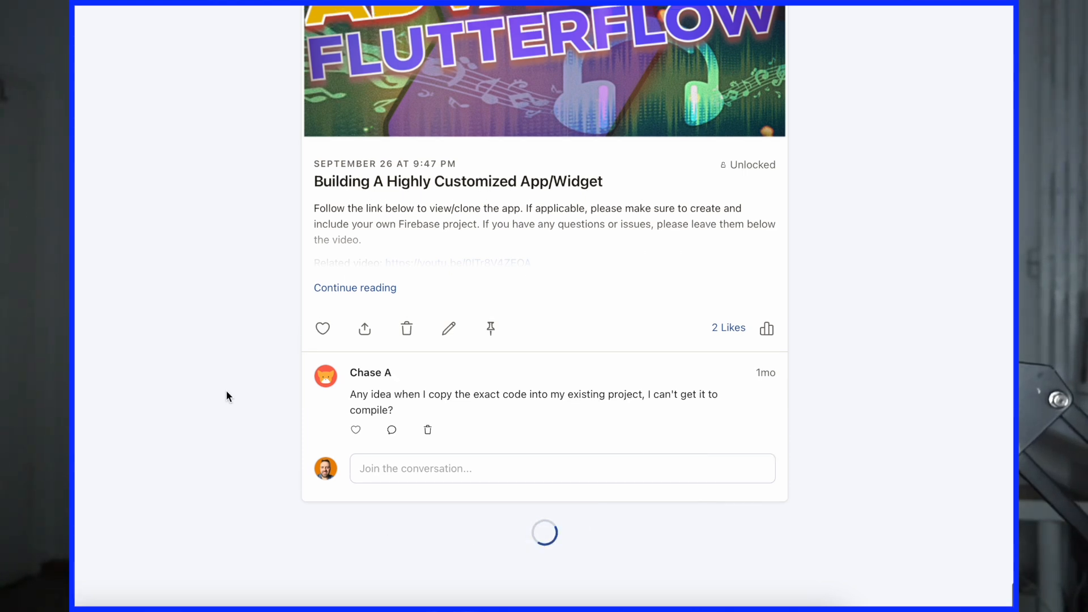
scroll(225, 389, down, 20)
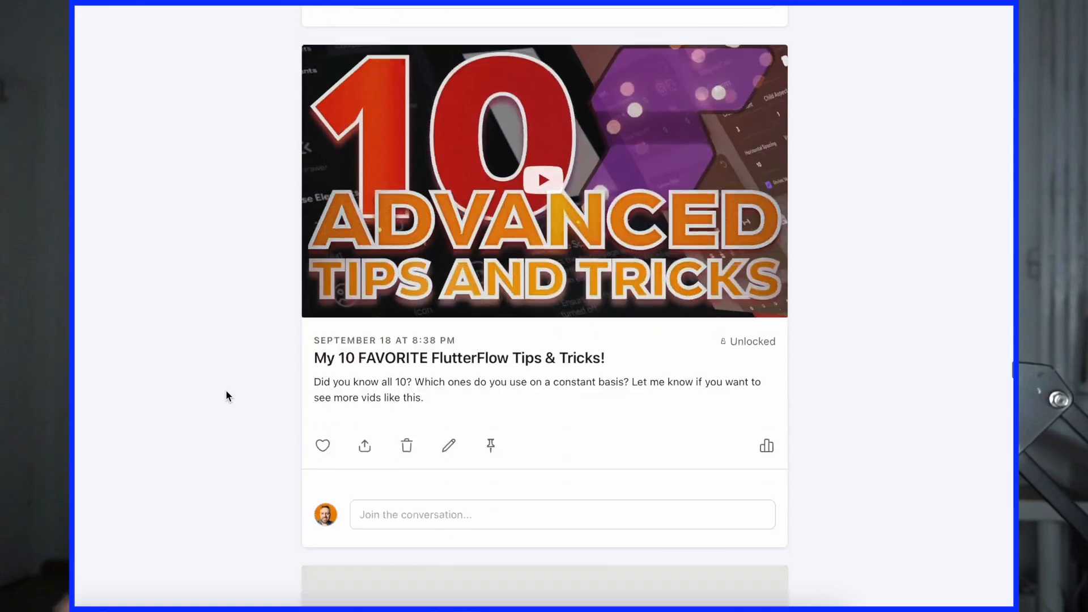
scroll(226, 391, down, 15)
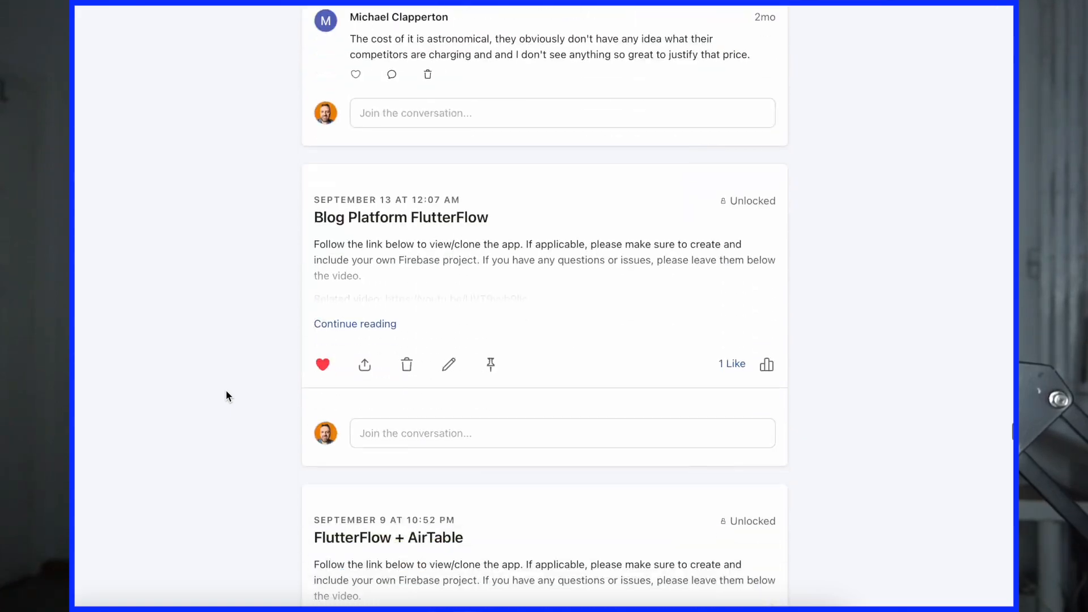
scroll(226, 391, down, 20)
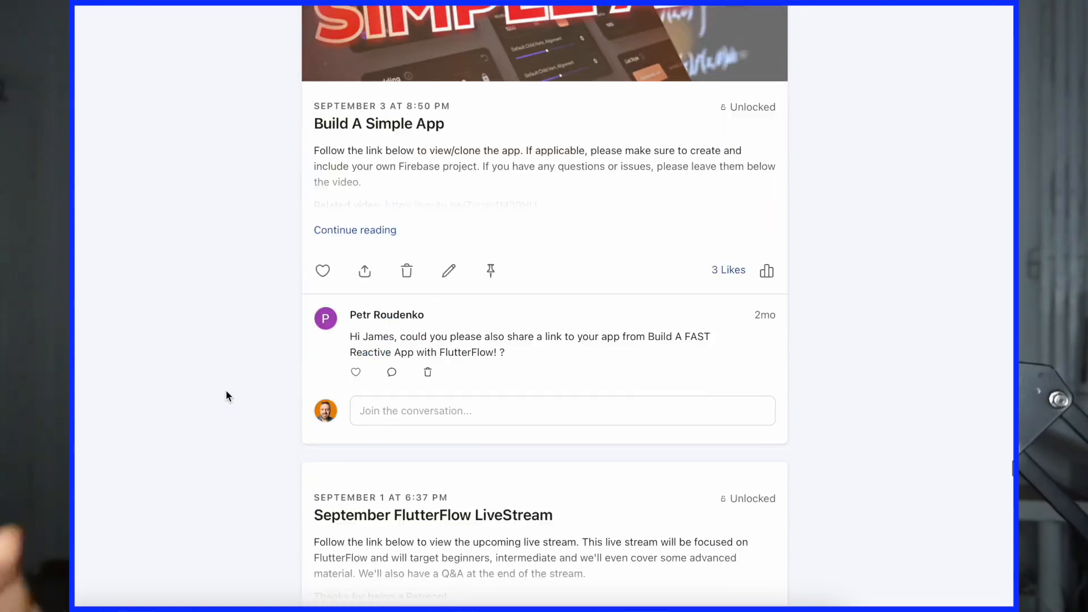
scroll(225, 391, down, 15)
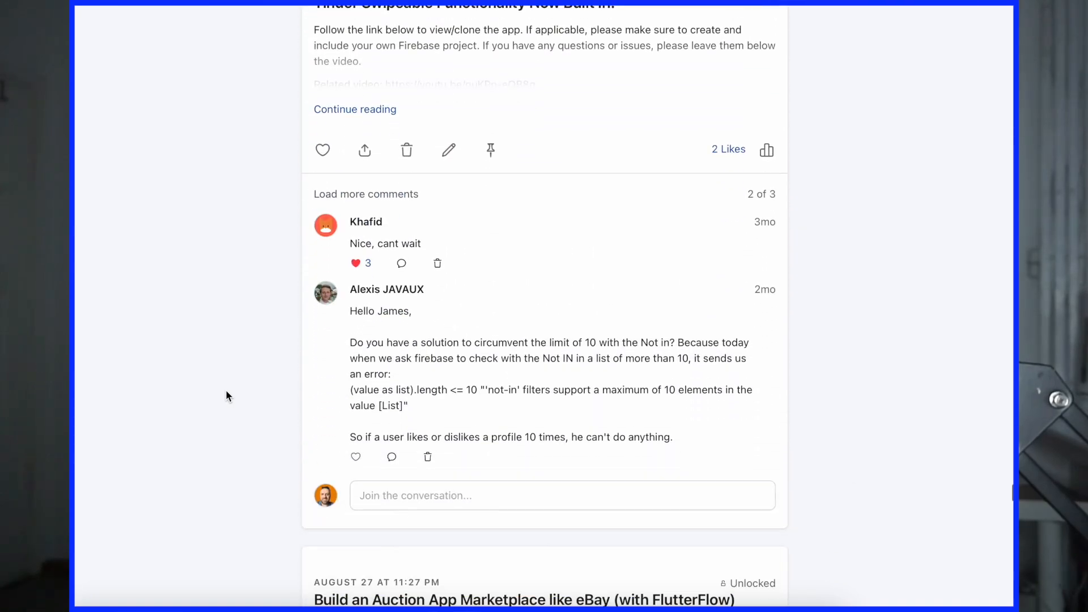
scroll(226, 390, down, 15)
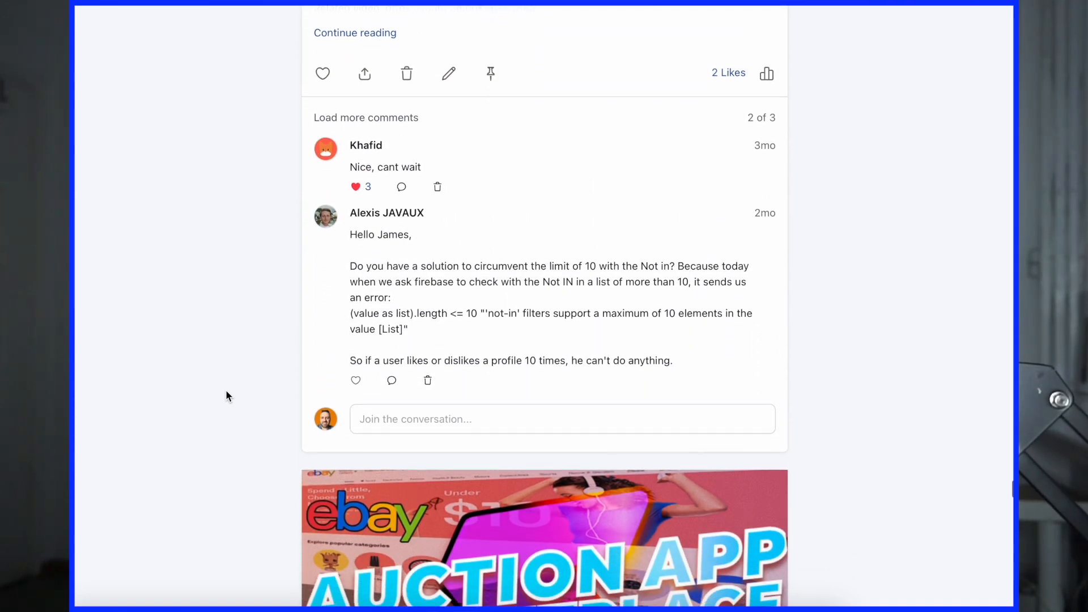
scroll(226, 389, down, 15)
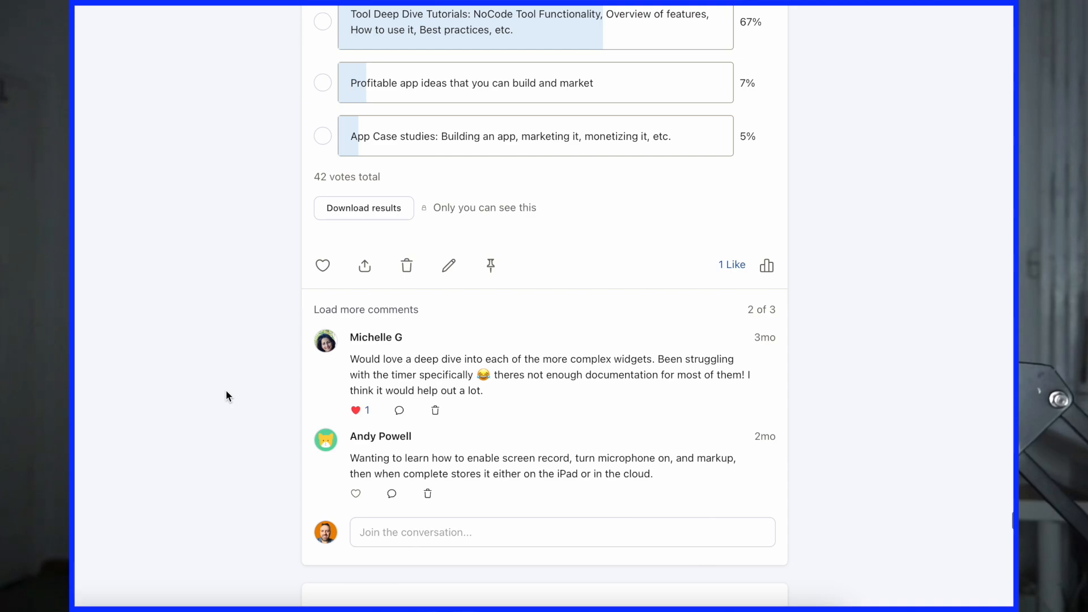
scroll(226, 396, down, 15)
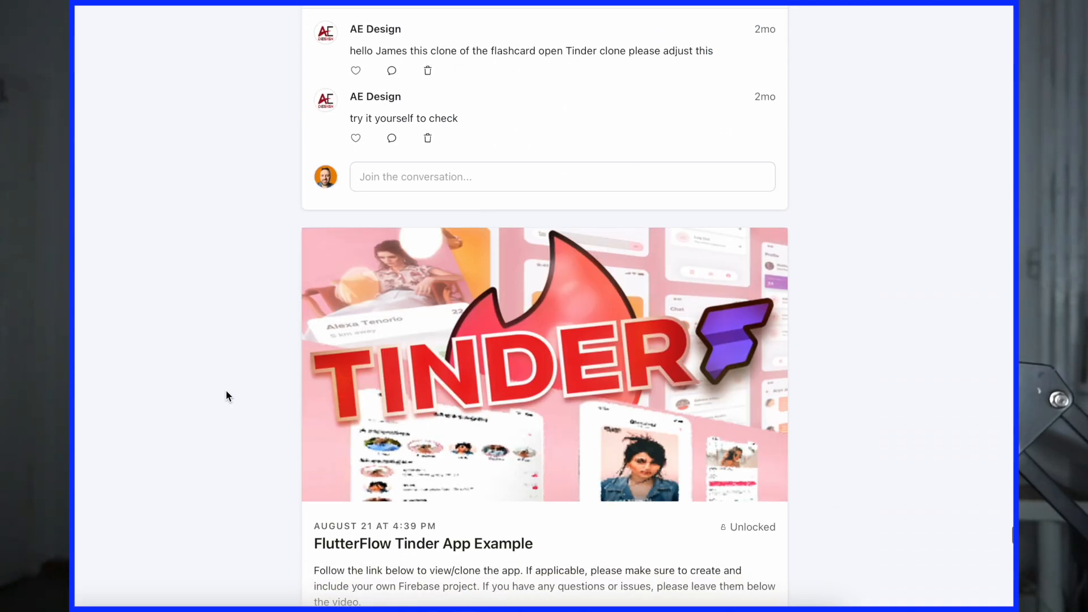